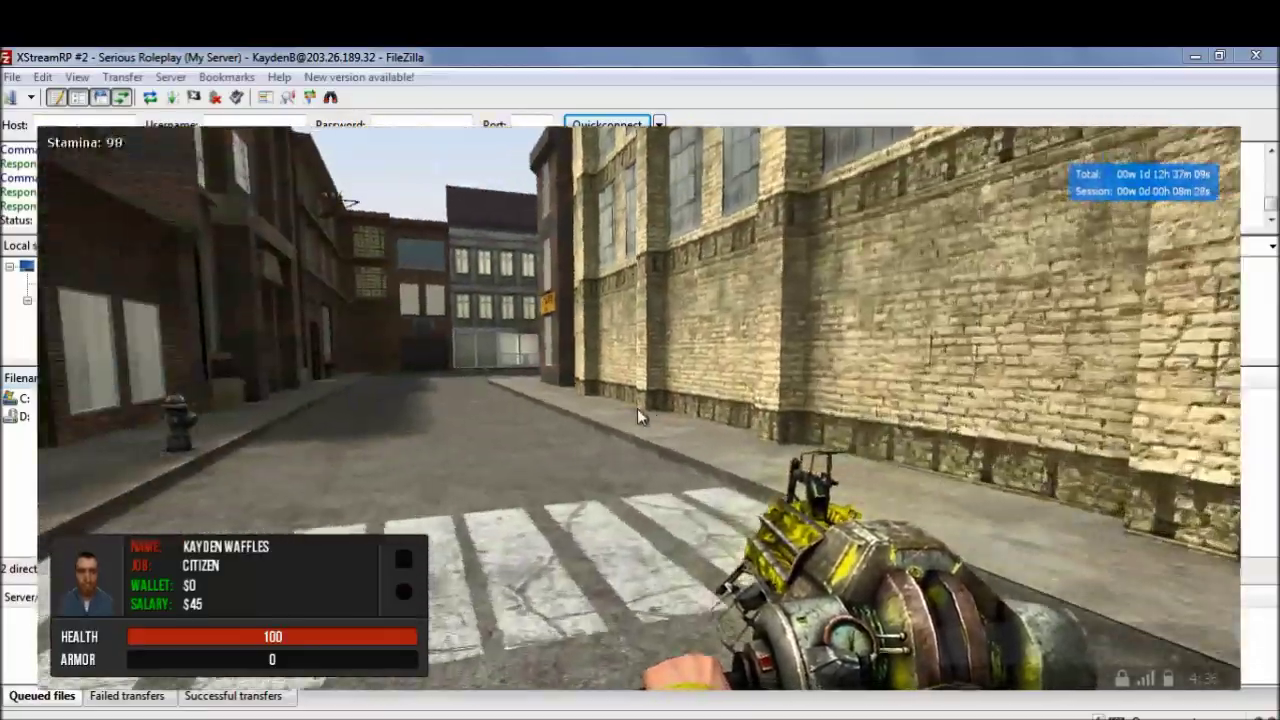
key(shift+w)
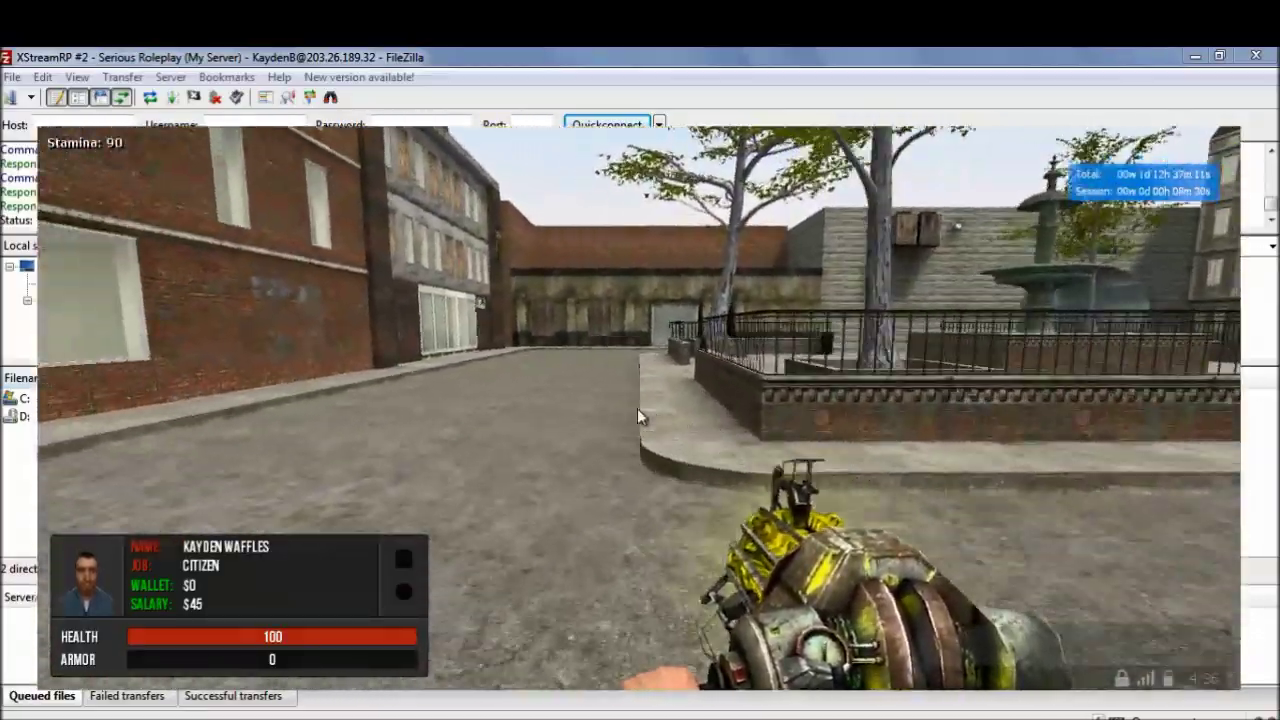
key(shift+w)
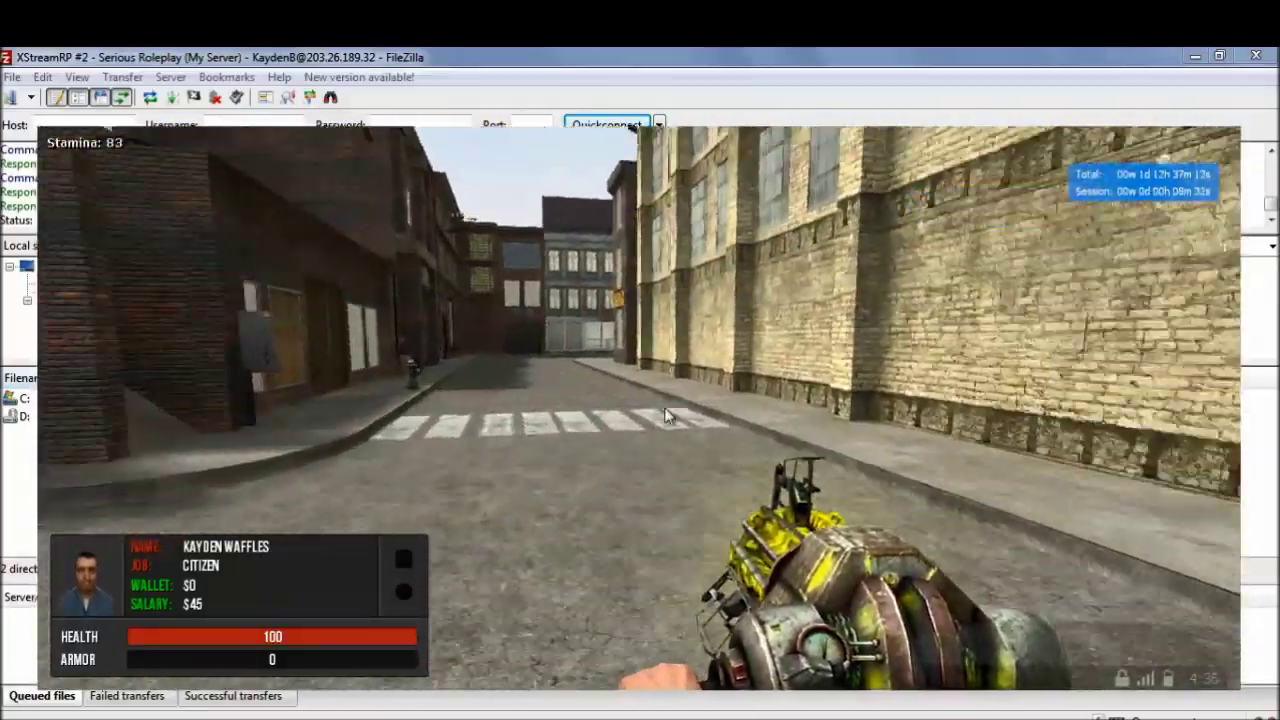
key(shift+w)
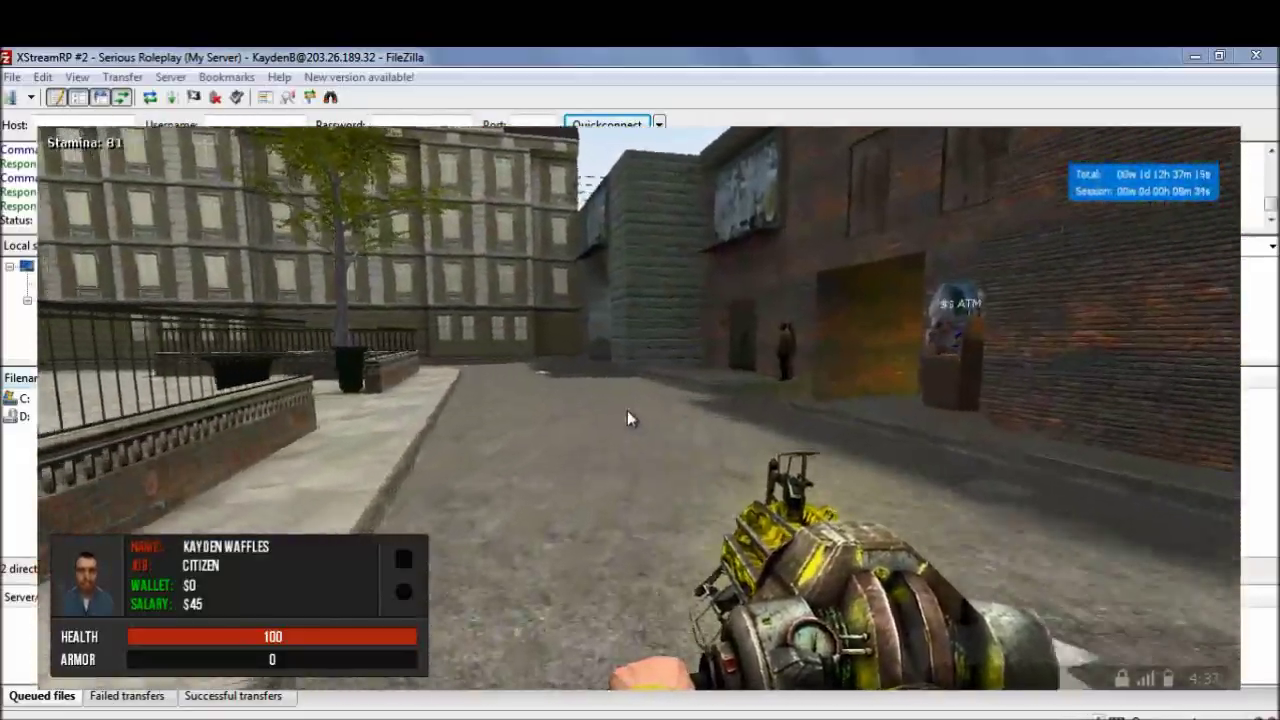
key(shift+w)
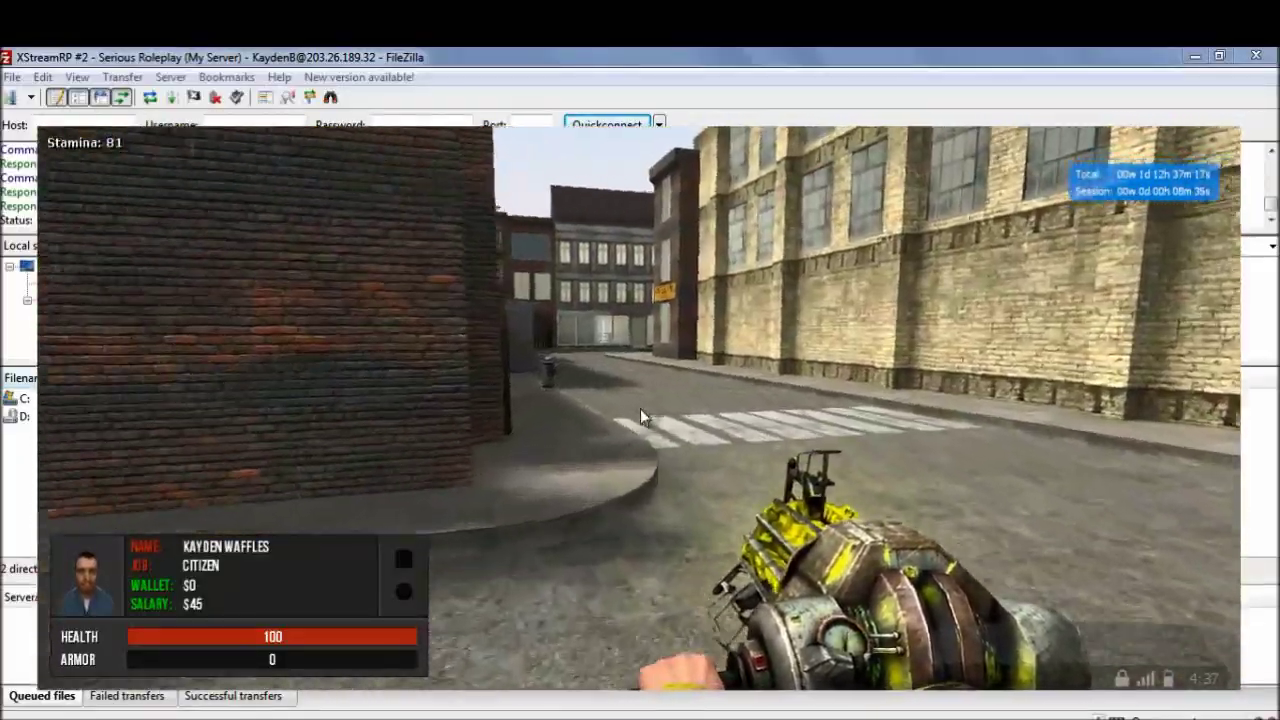
key(shift+w)
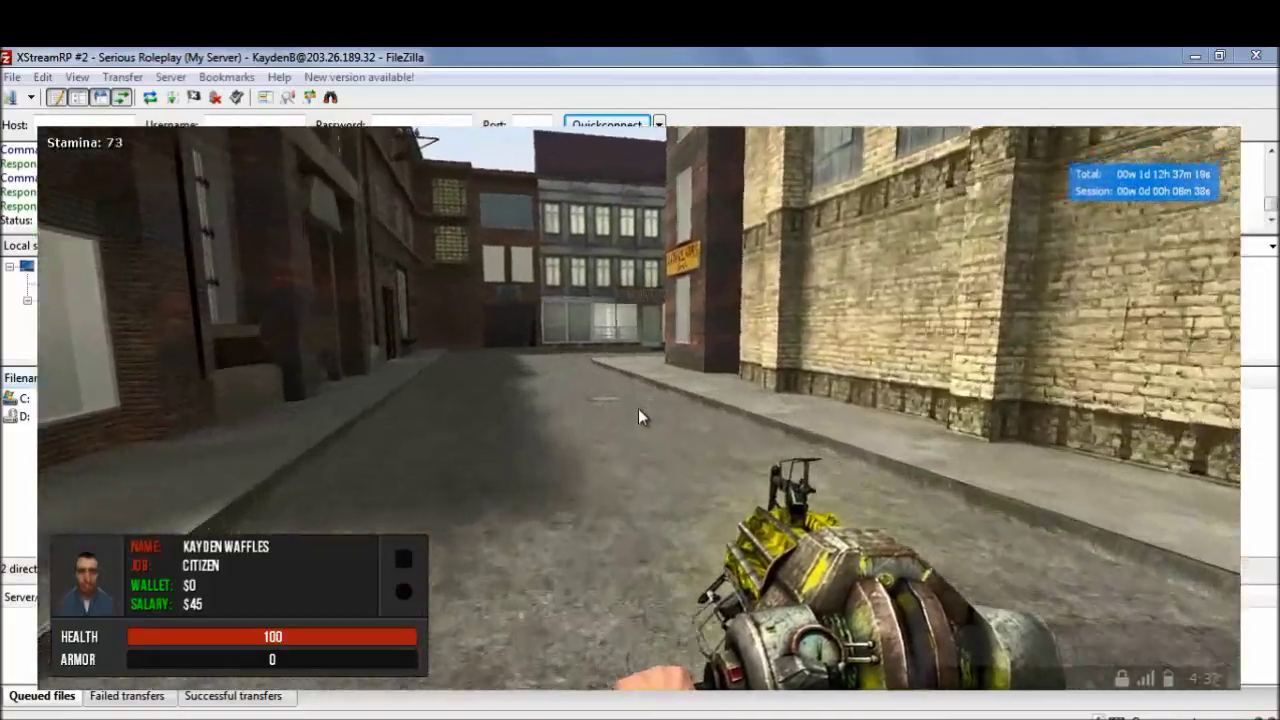
key(shift+w)
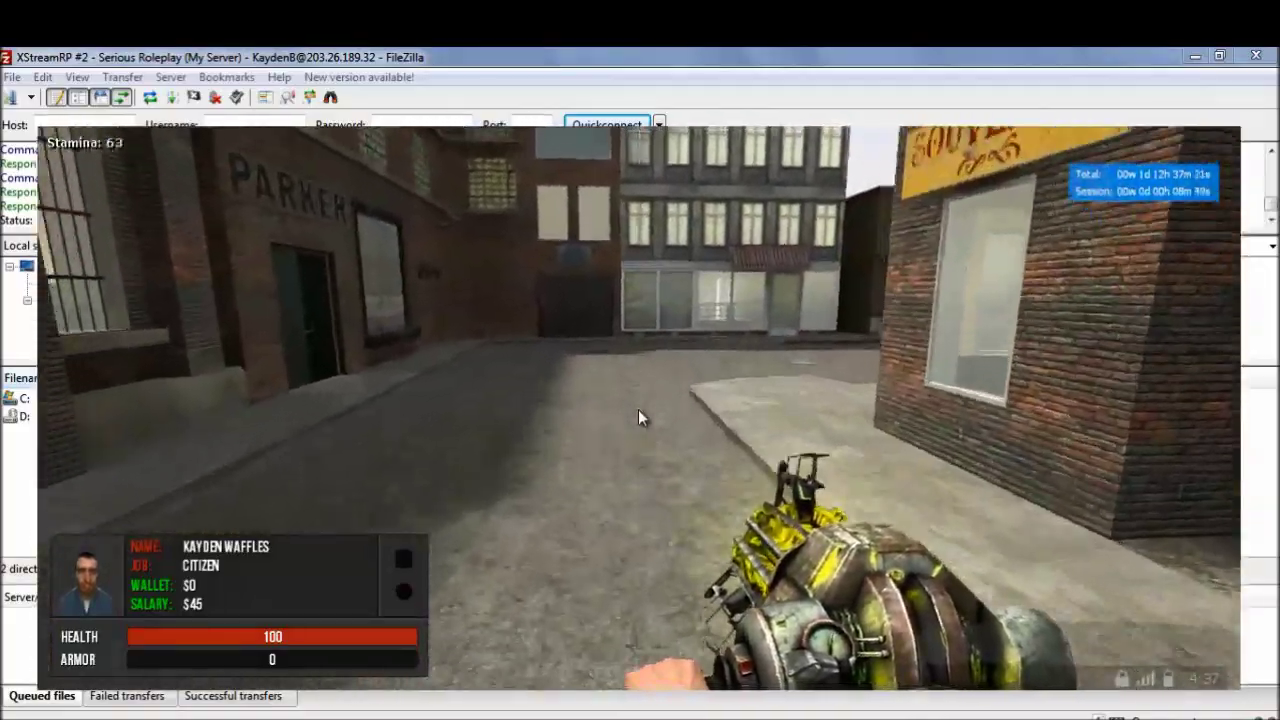
key(shift+w)
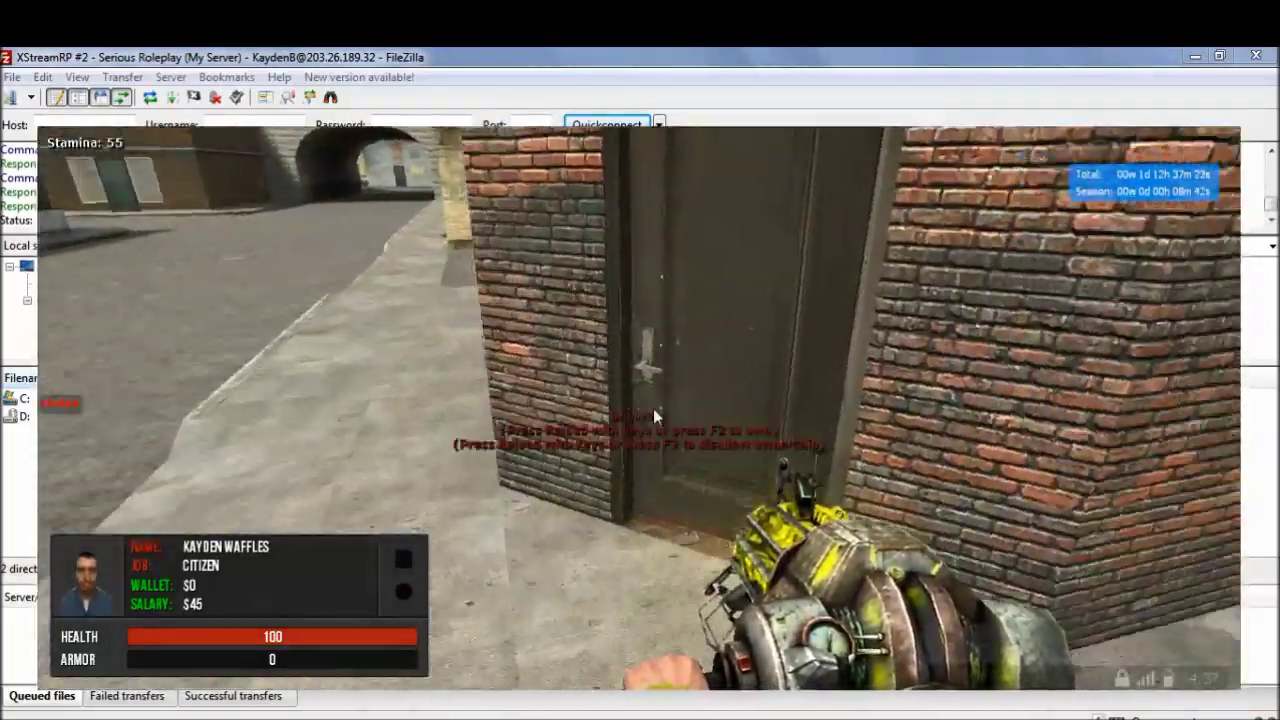
key(shift+w)
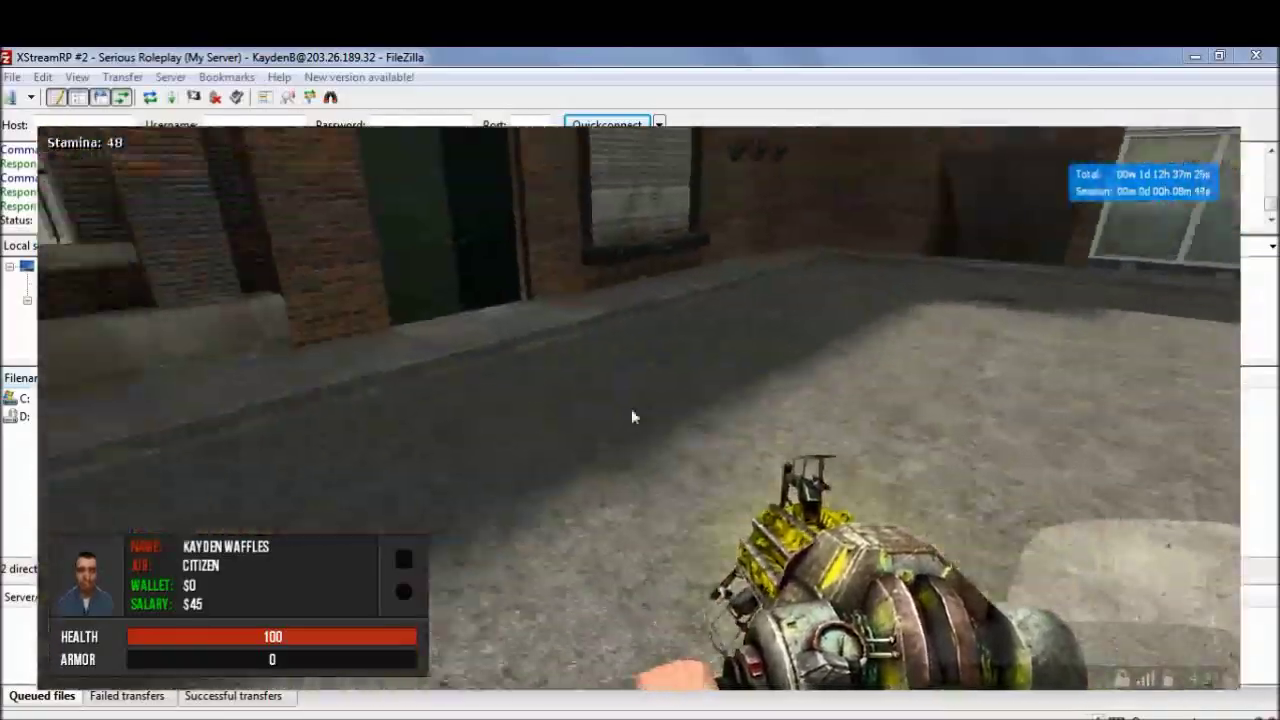
key(shift+w)
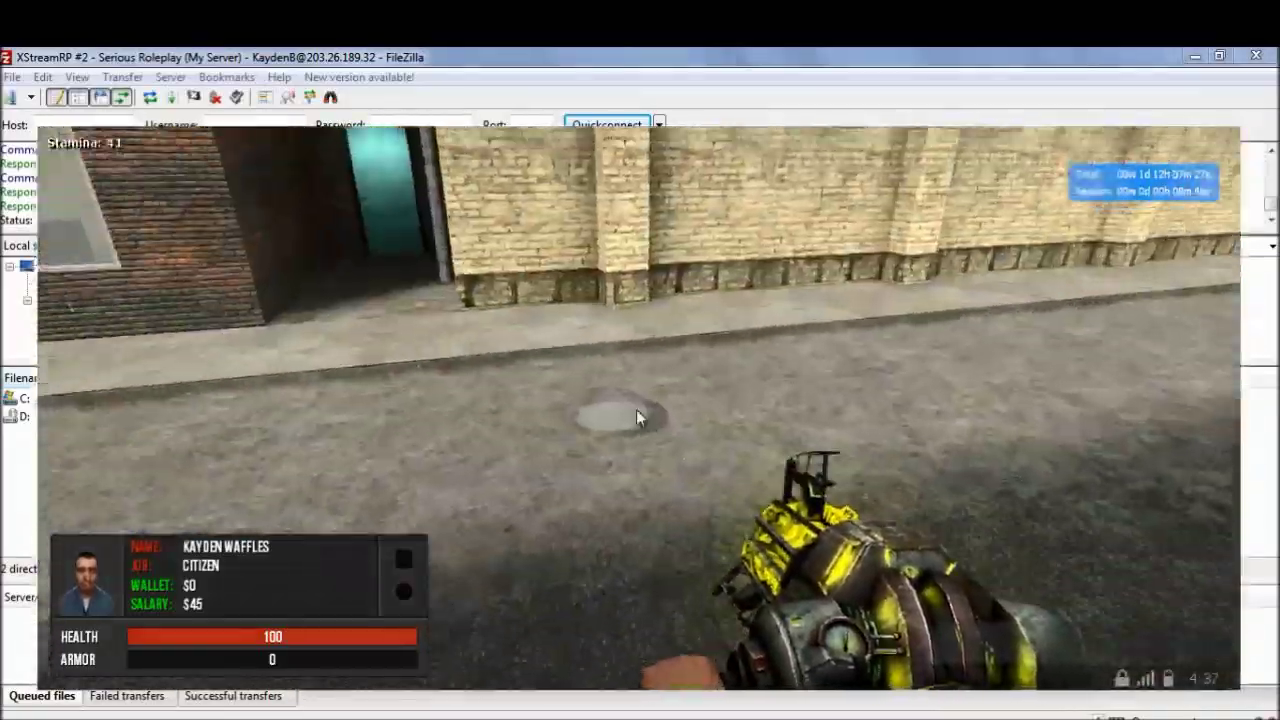
key(shift+w)
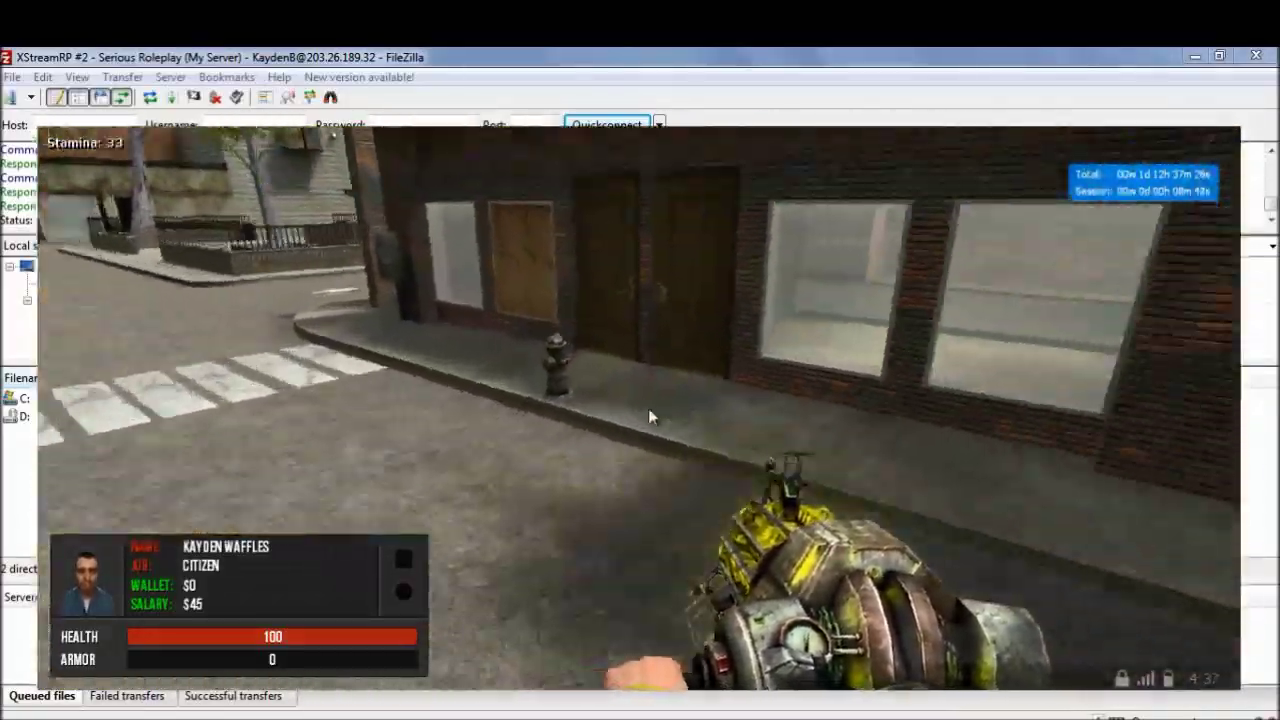
key(shift+w)
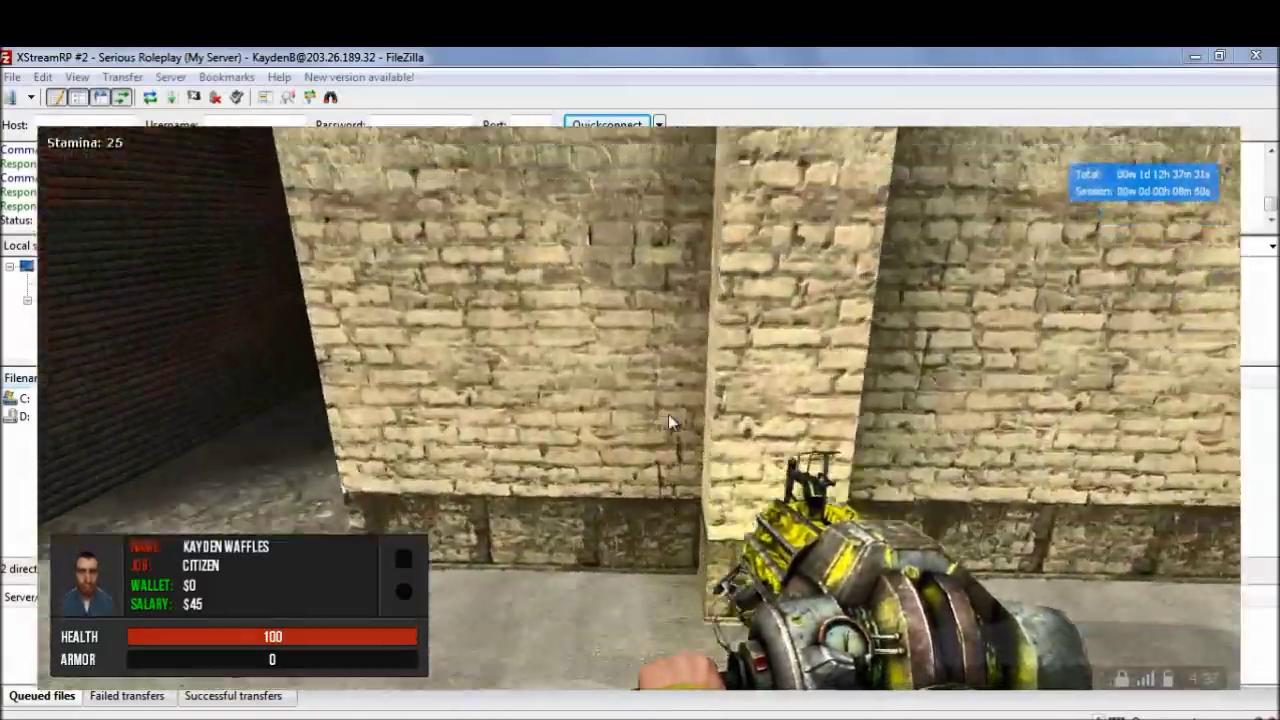
key(shift+w)
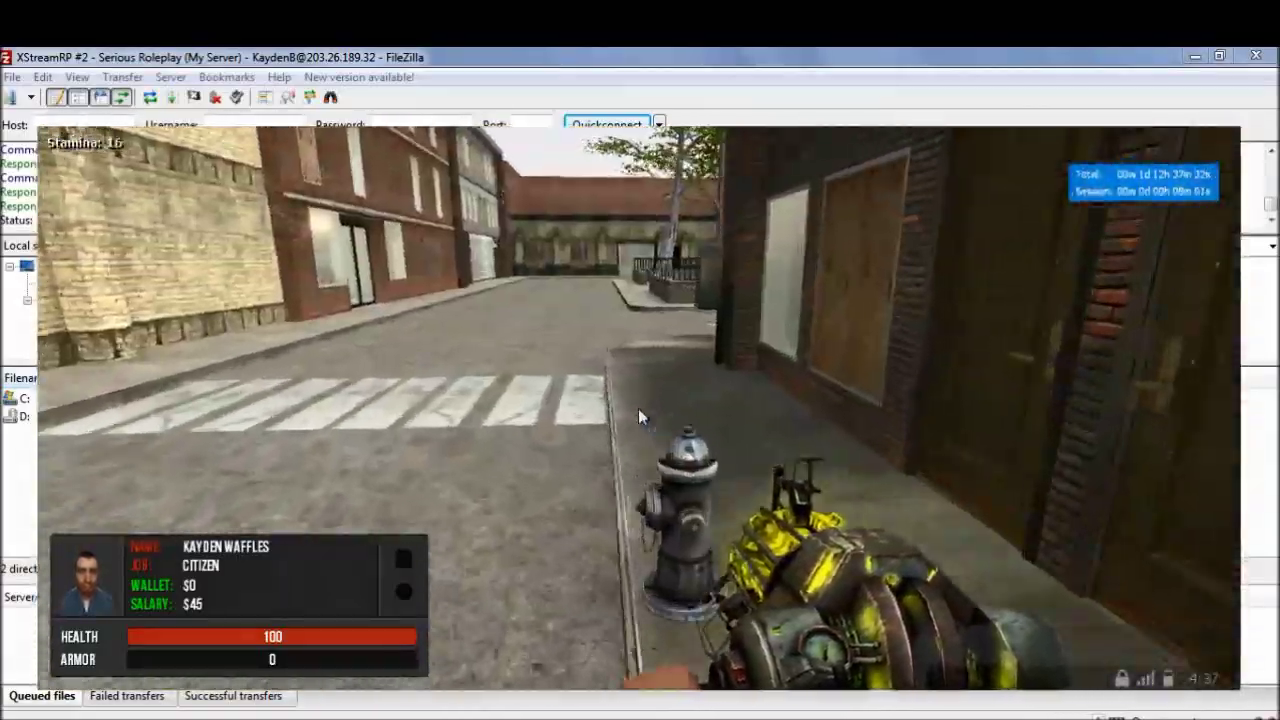
key(shift+w)
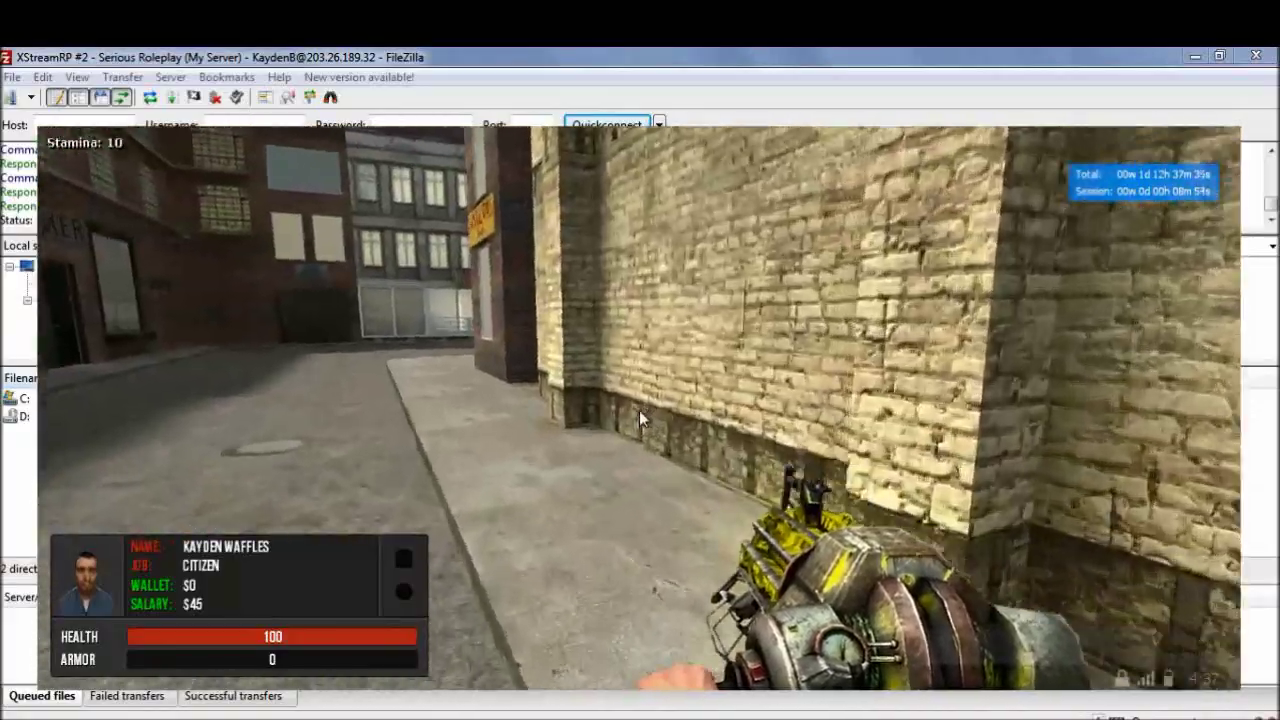
key(shift+w)
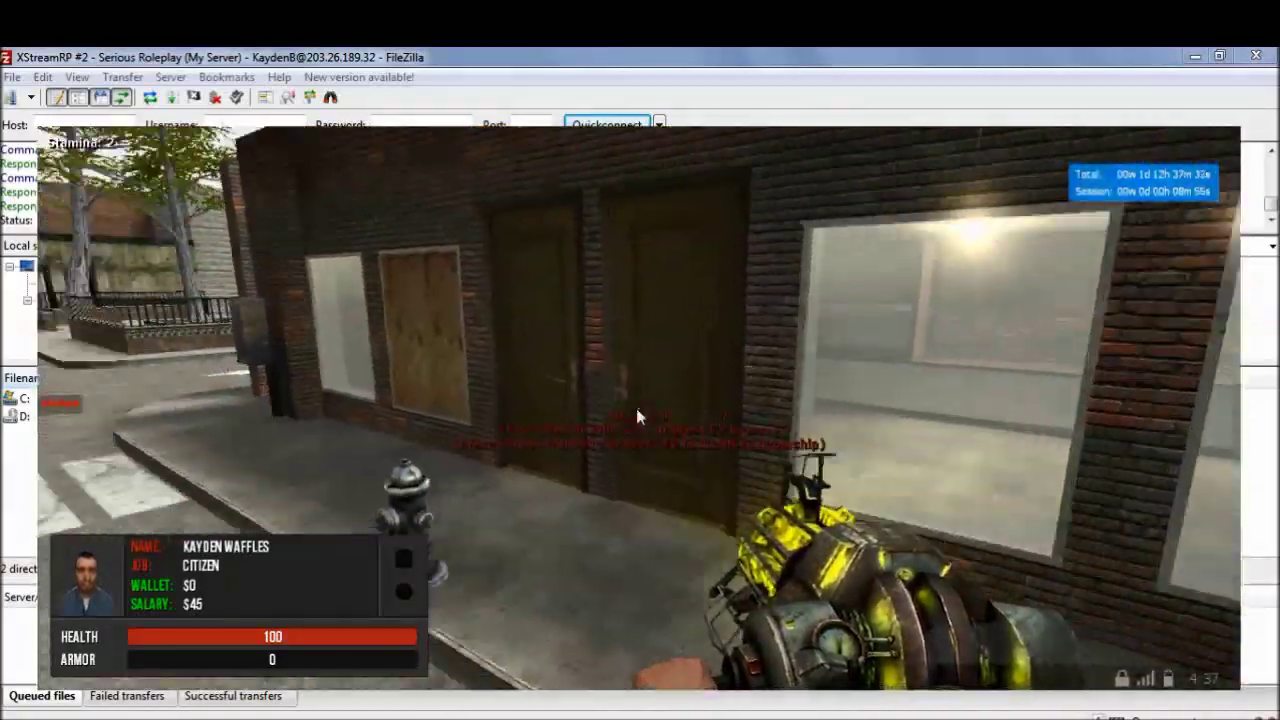
key(w)
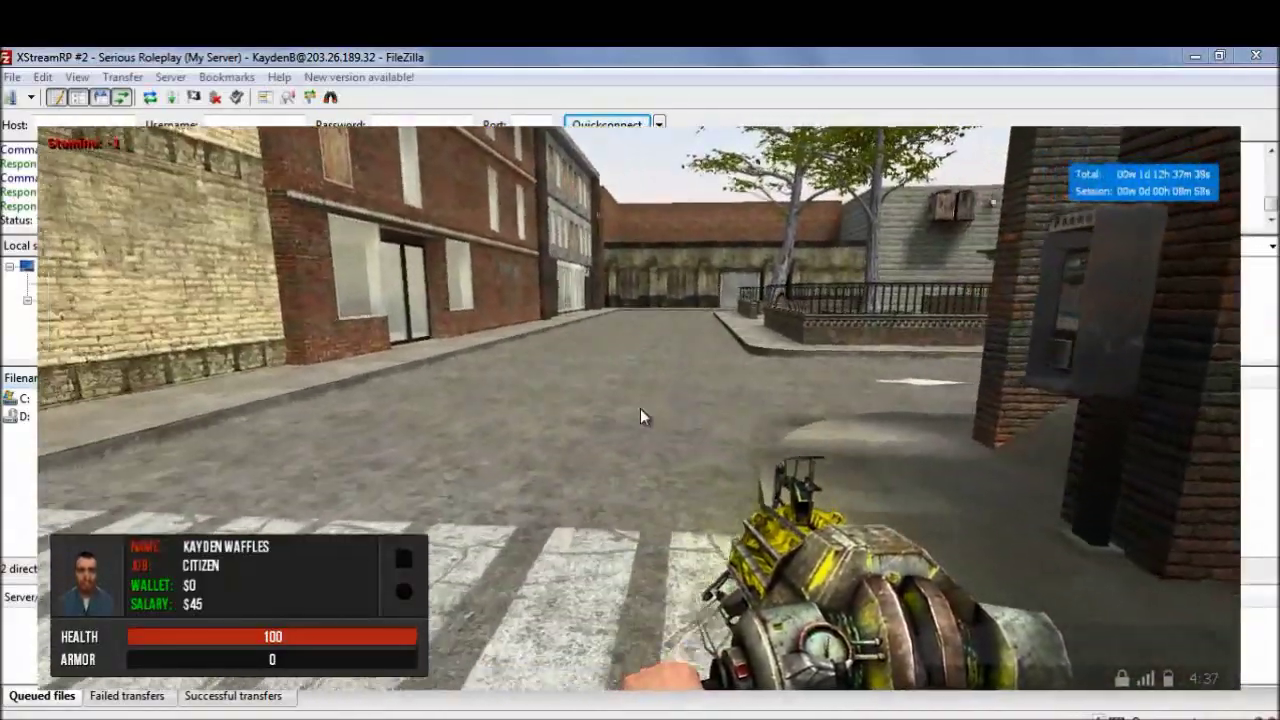
key(w)
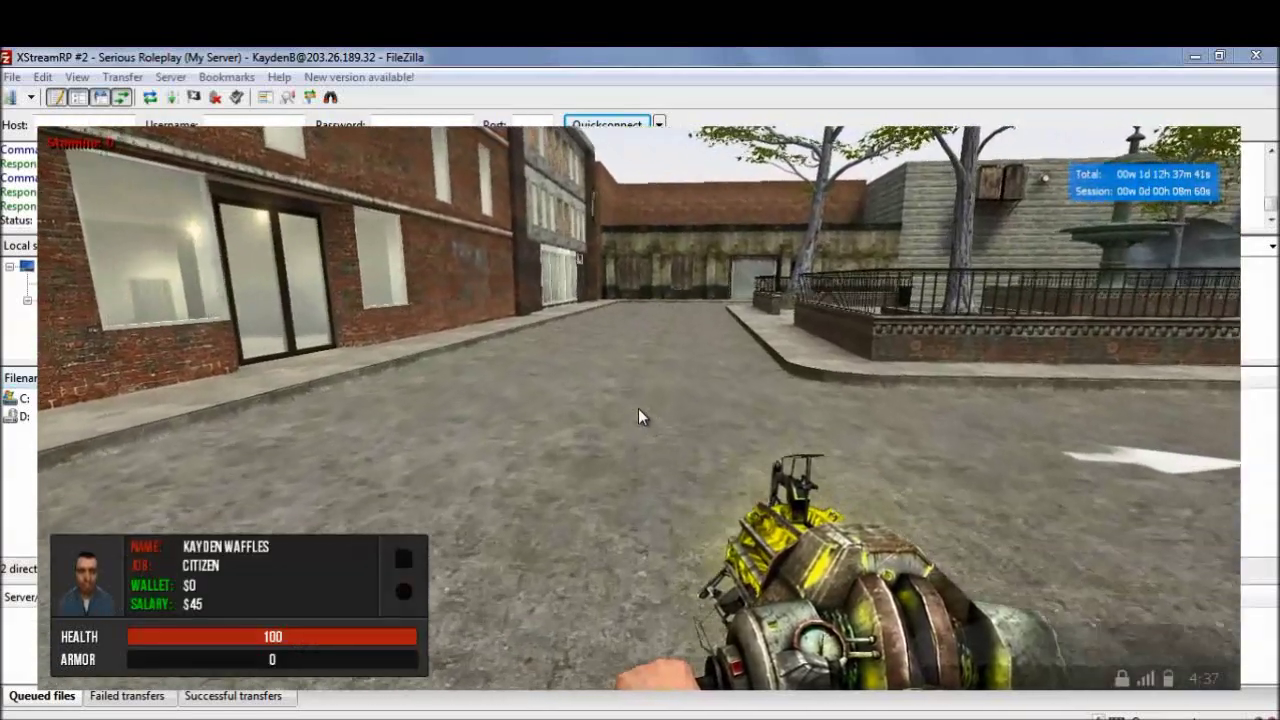
Change the character's job to Police Officer
key(F4)
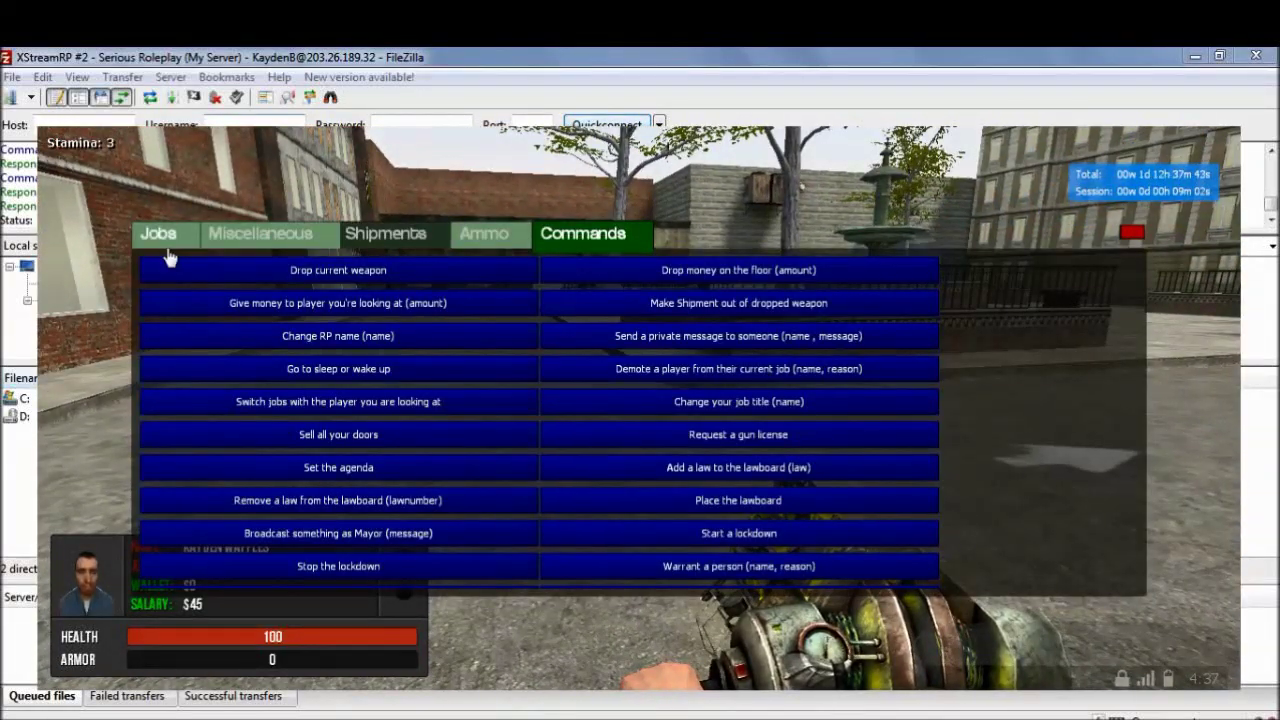
click(158, 234)
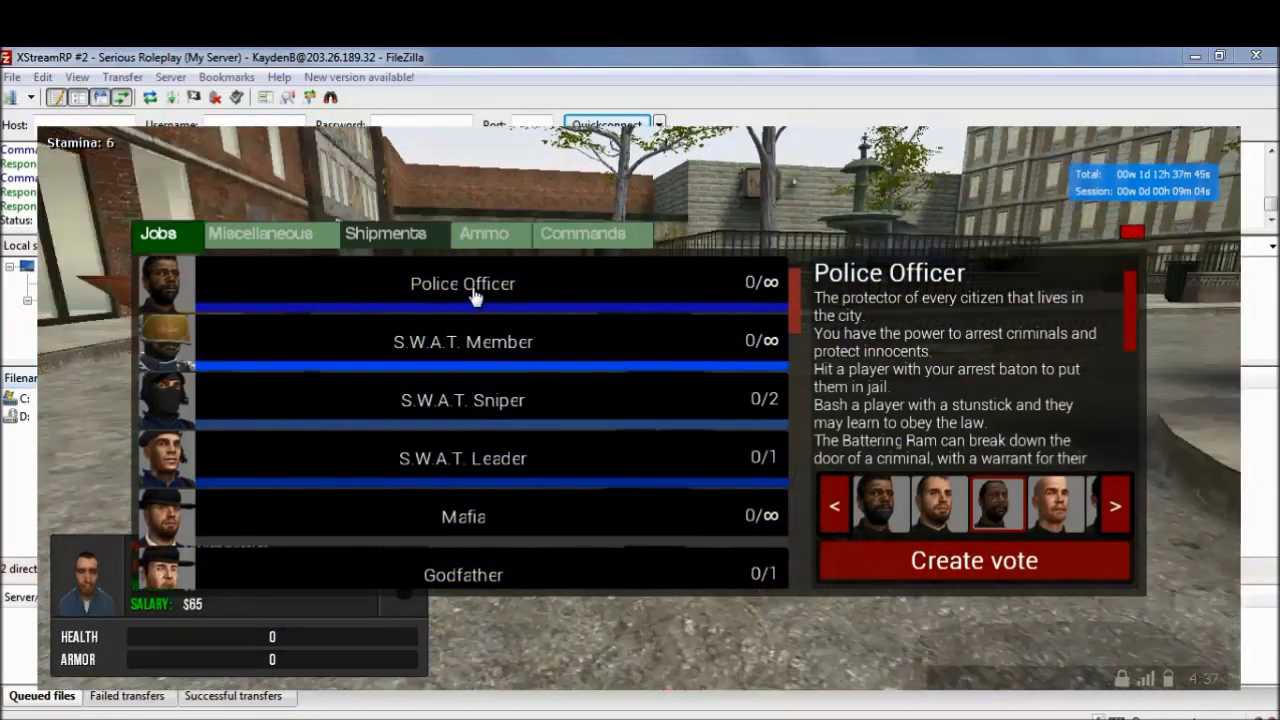
double_click(474, 290)
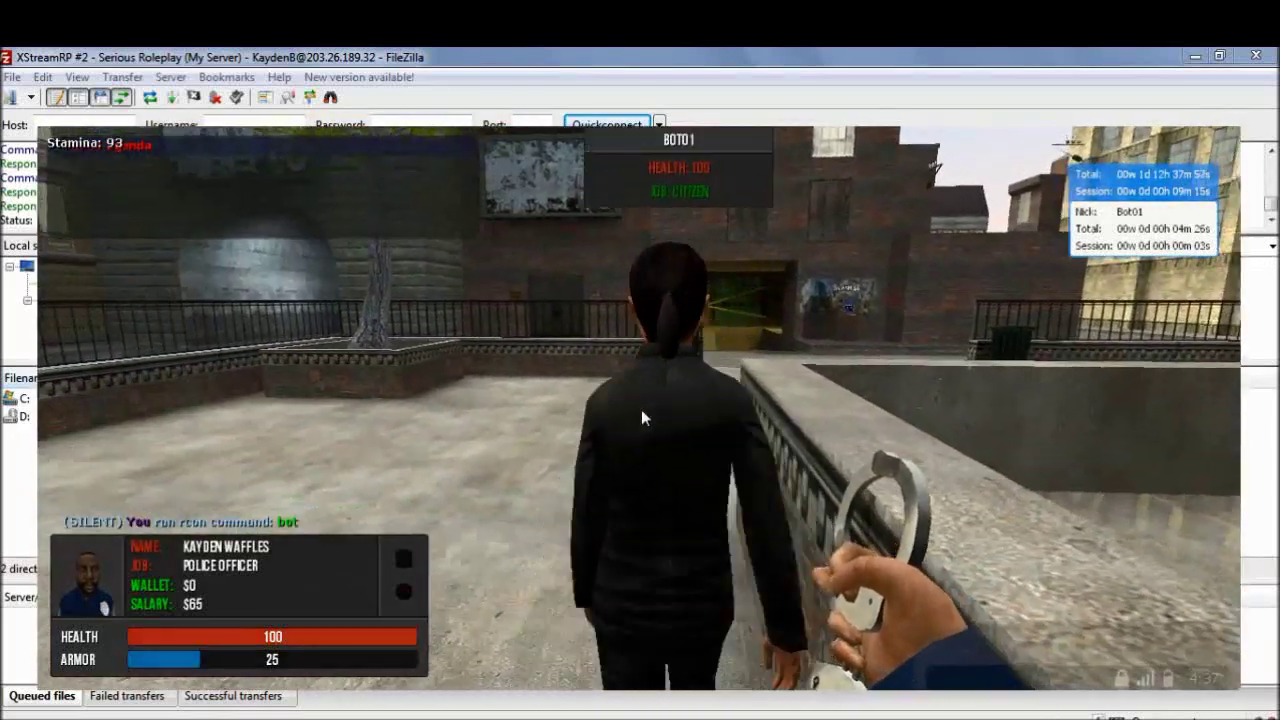
Approach Bot01 as the police officer, arrest it, and release it from jail with the unarrest baton
key(w)
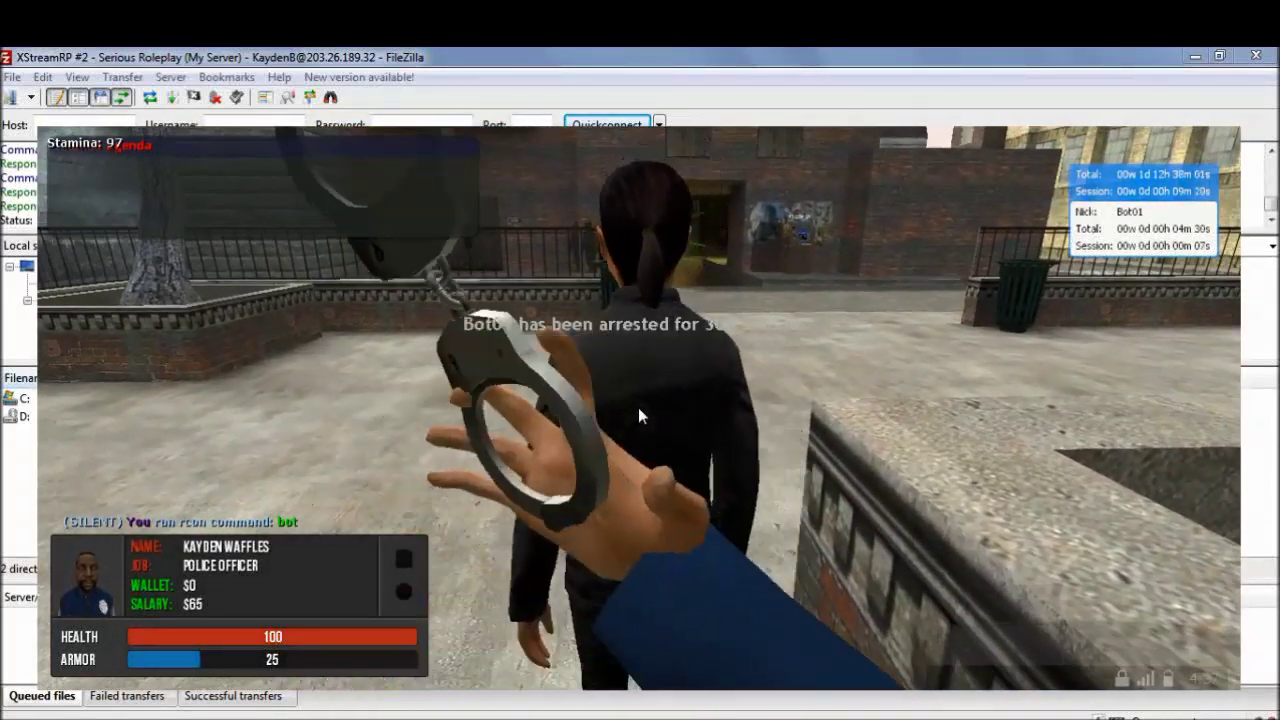
key(w)
key(w)
click(640, 415)
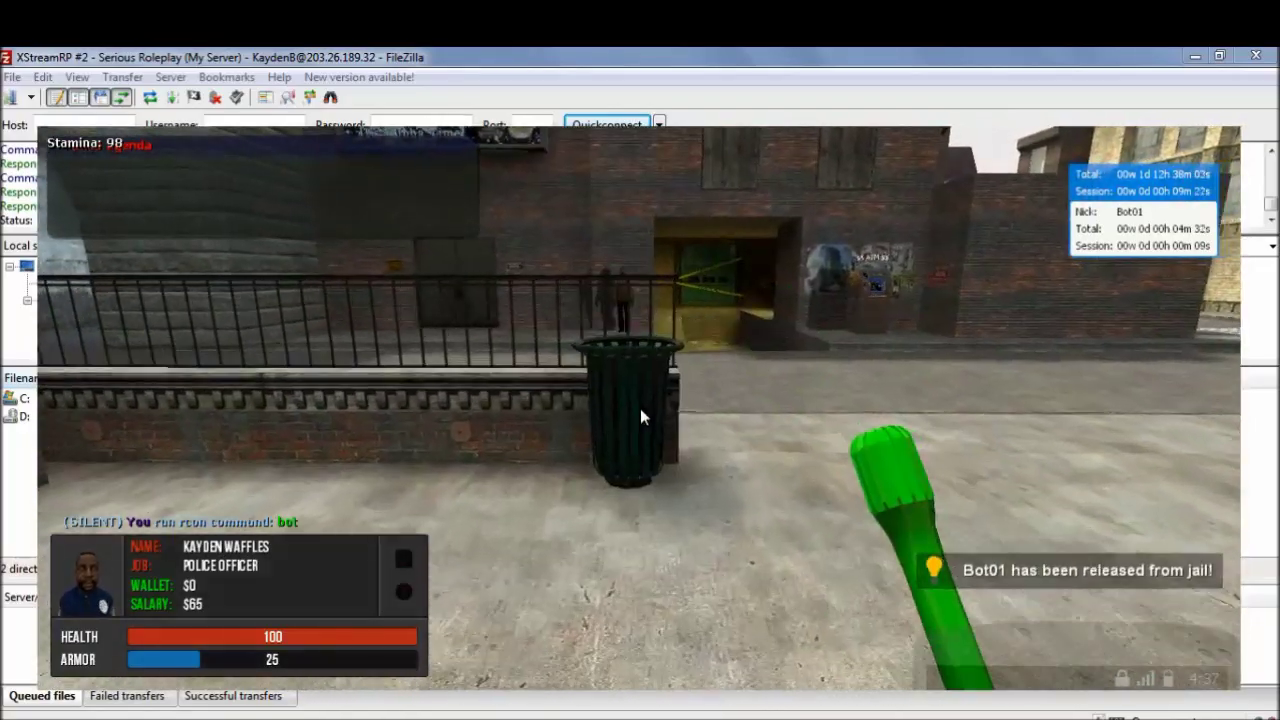
Kick the bot from the server with the chat command !kick bot and swap the unarrest baton for the yellow gun
text(y!kick bot)
key(Return)
scroll(643, 411, up, 5)
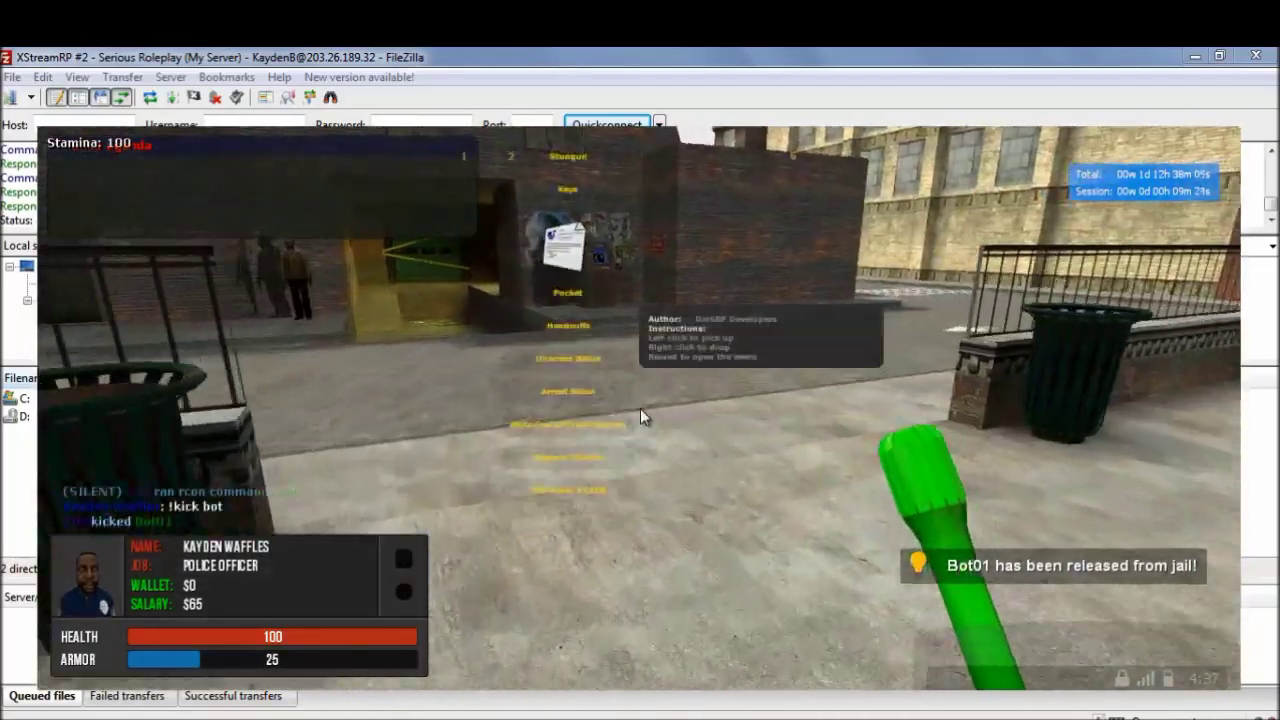
key(shift+w)
click(649, 418)
key(shift+w)
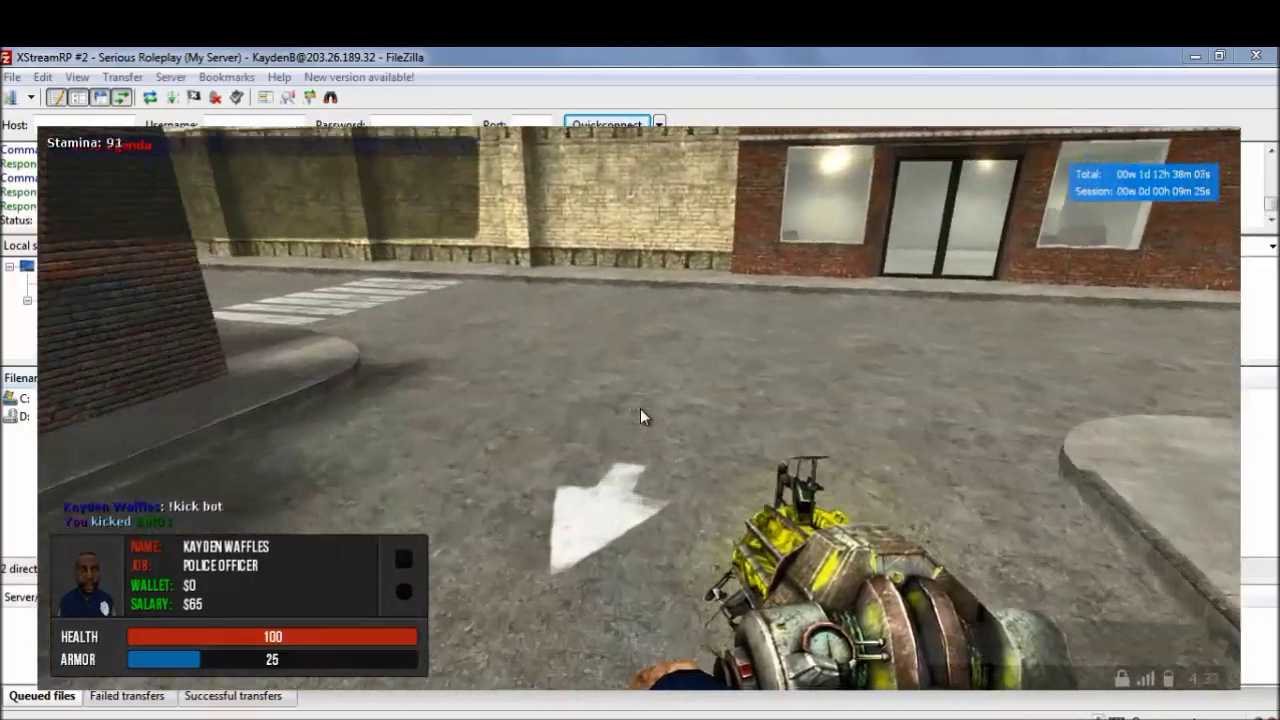
key(shift+w)
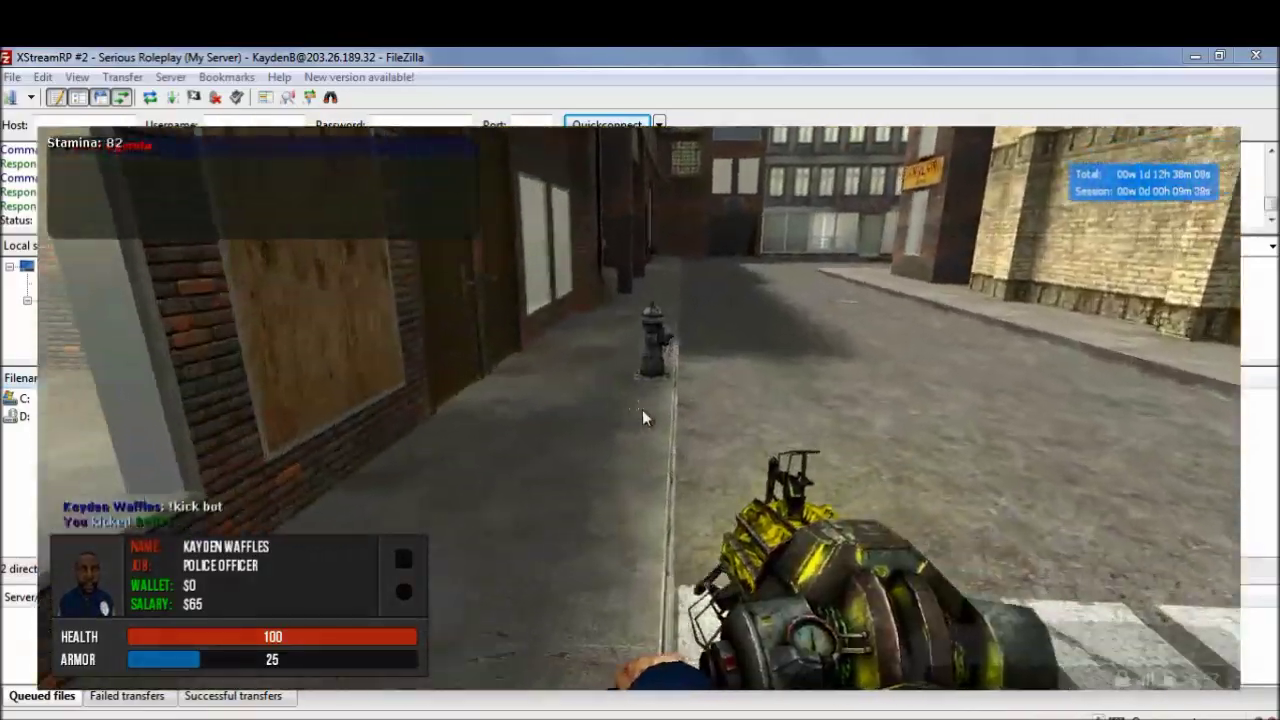
key(shift+w)
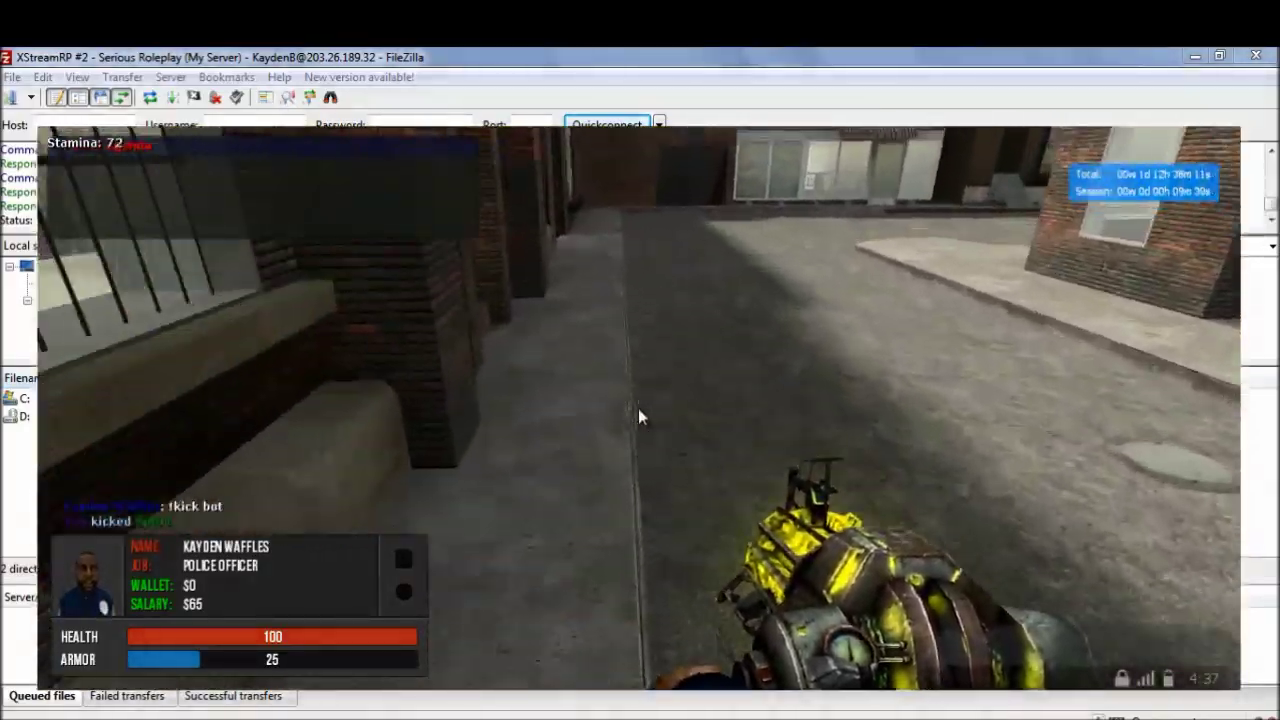
key(shift+w)
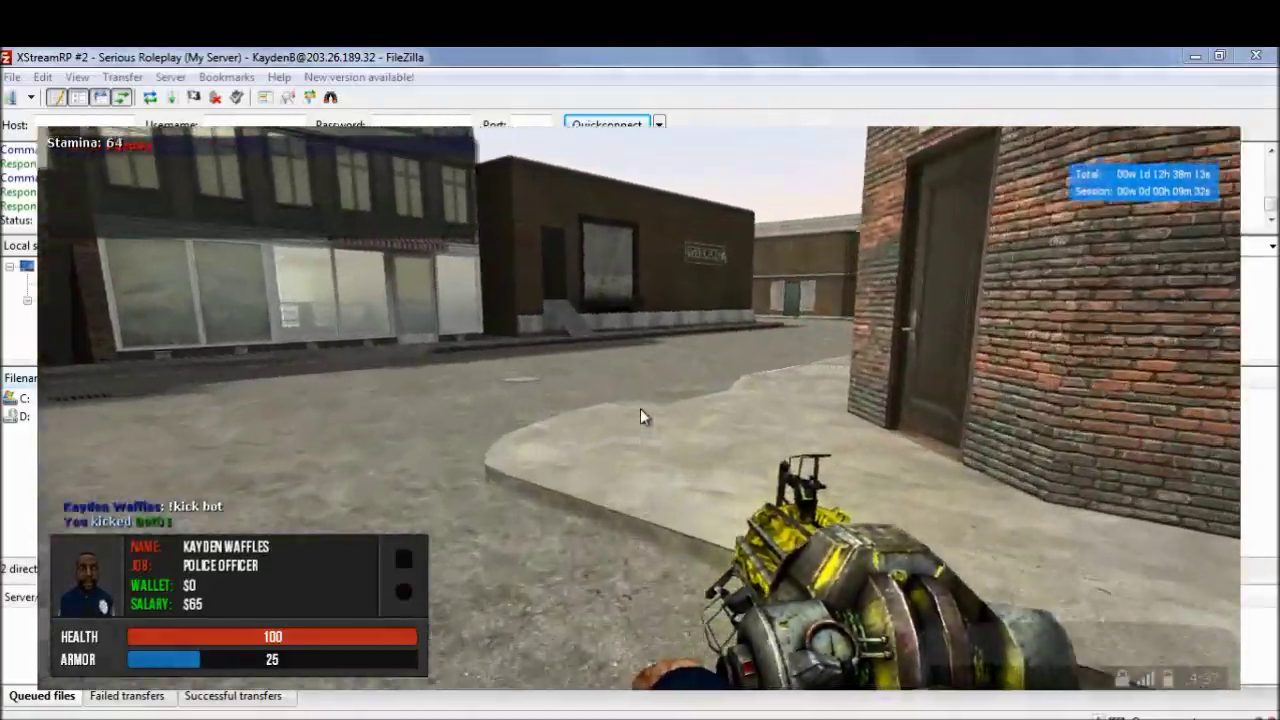
key(shift+w)
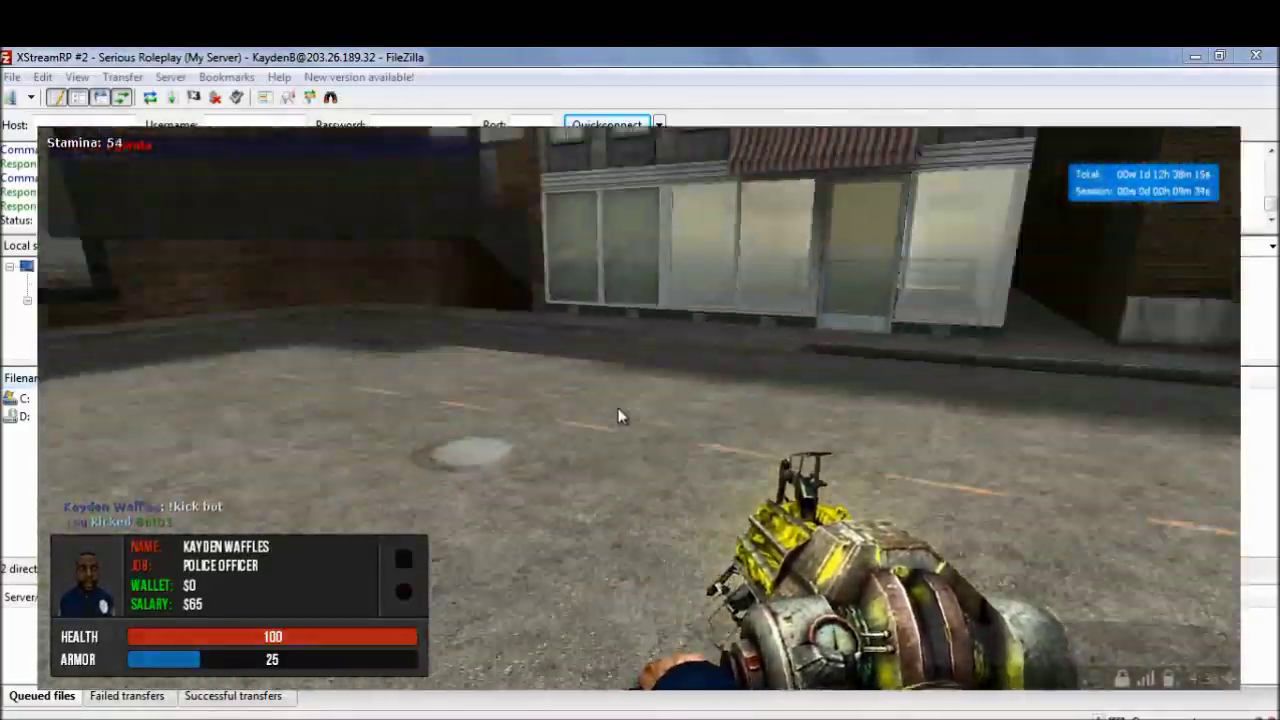
key(shift+w)
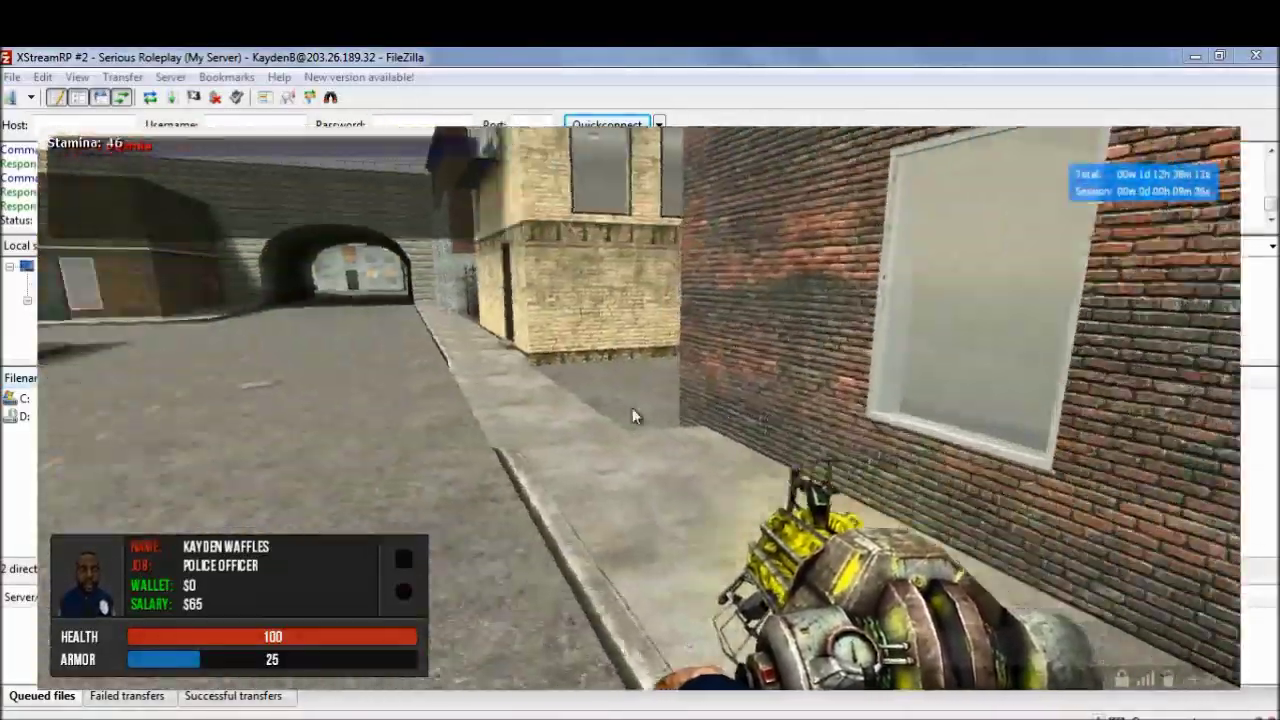
key(shift+w)
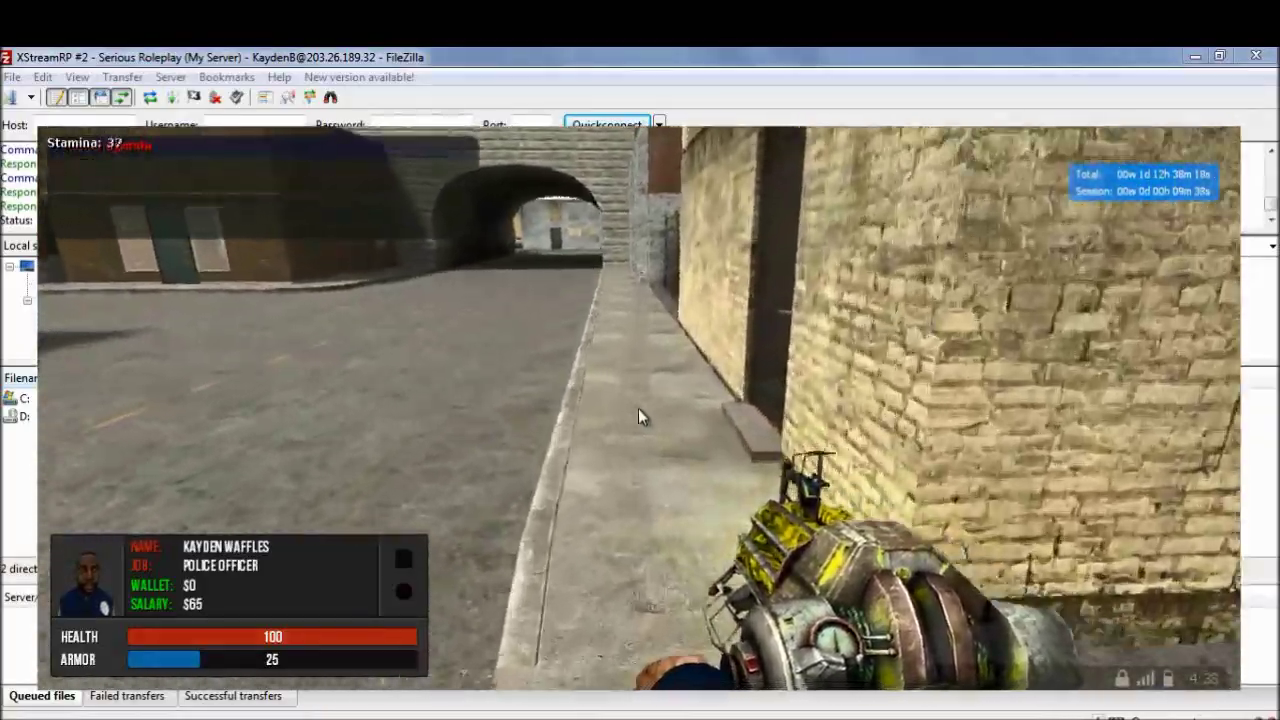
key(shift+w)
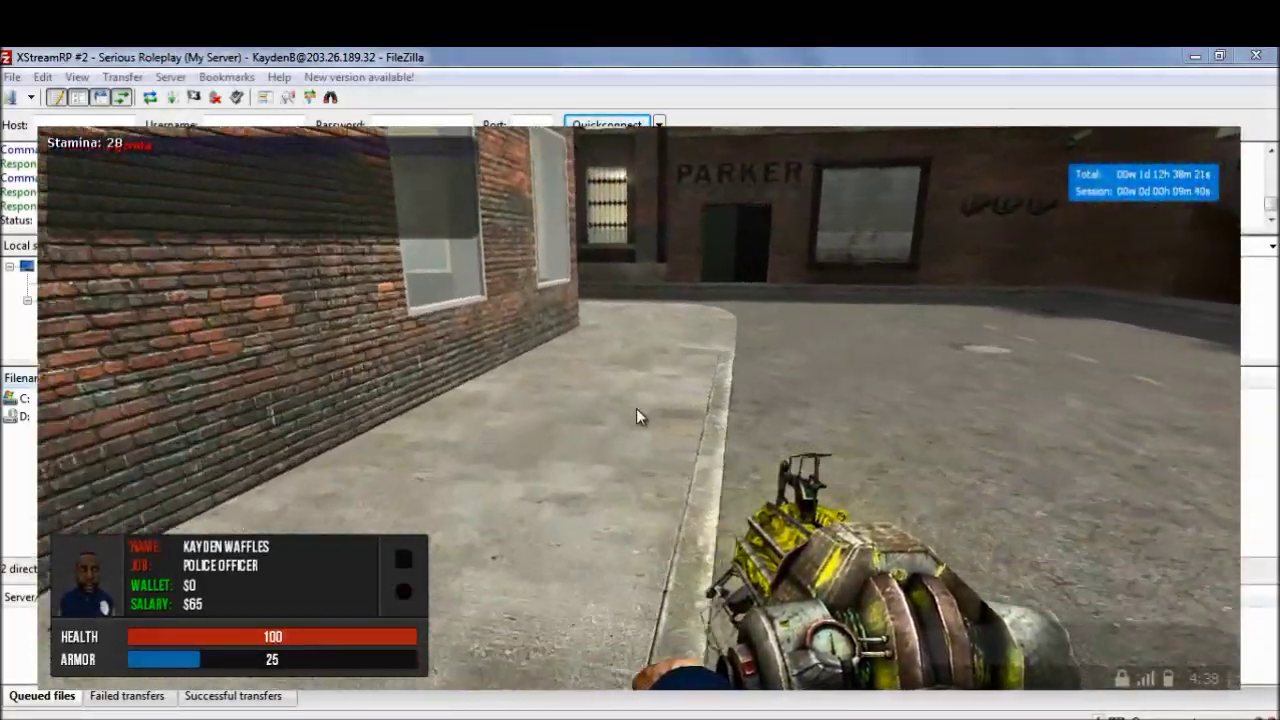
Switch to FileZilla and open the garrysmod folder inside 203.26.189.32_27045 on the remote site
key(Escape)
click(450, 62)
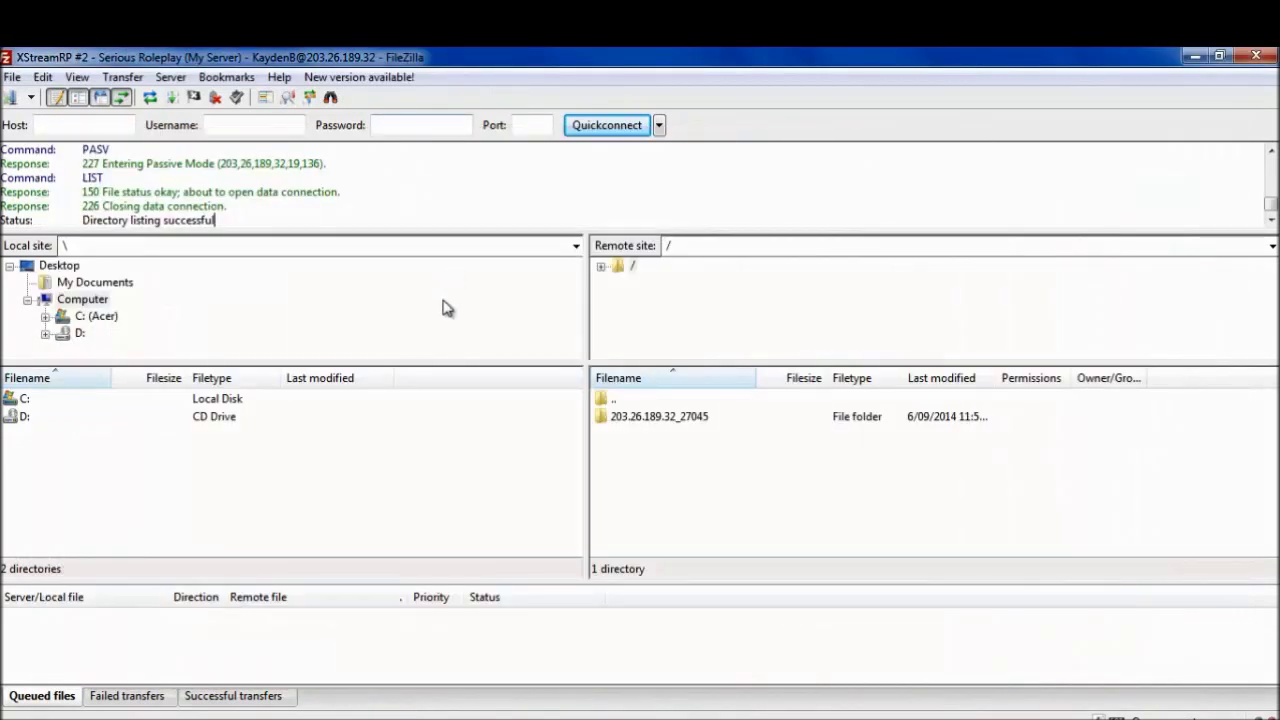
double_click(658, 418)
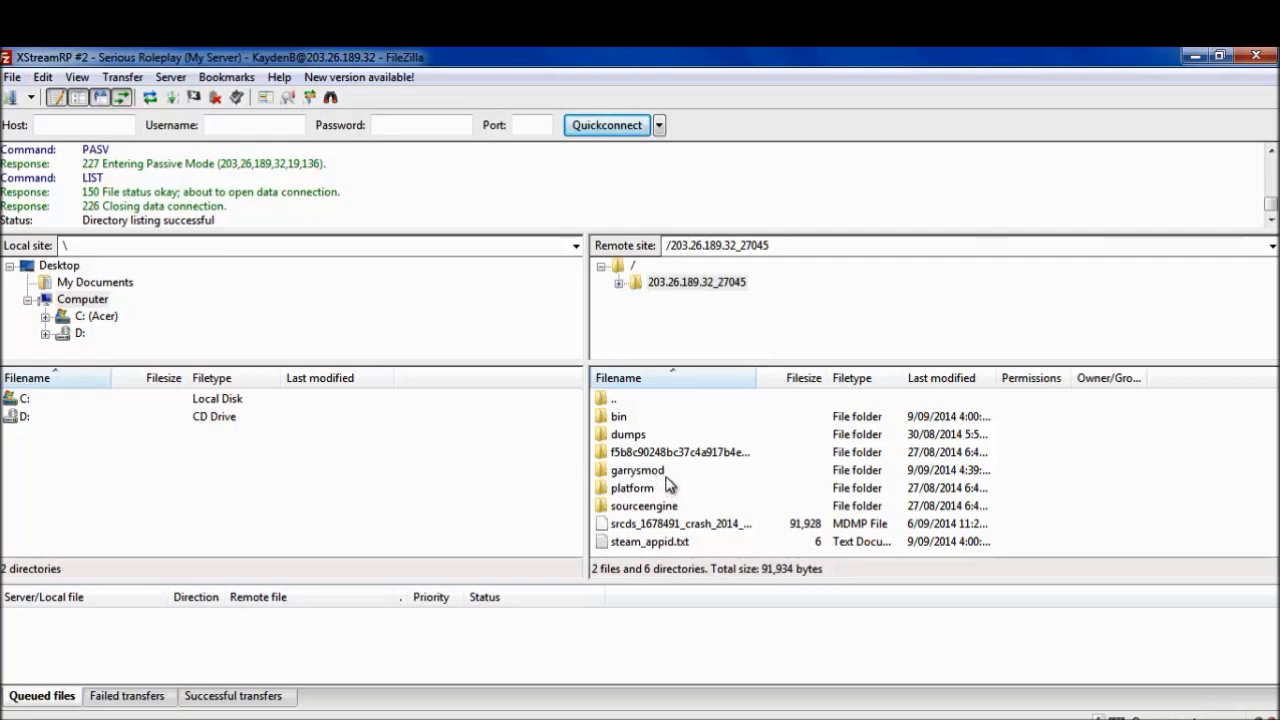
double_click(664, 470)
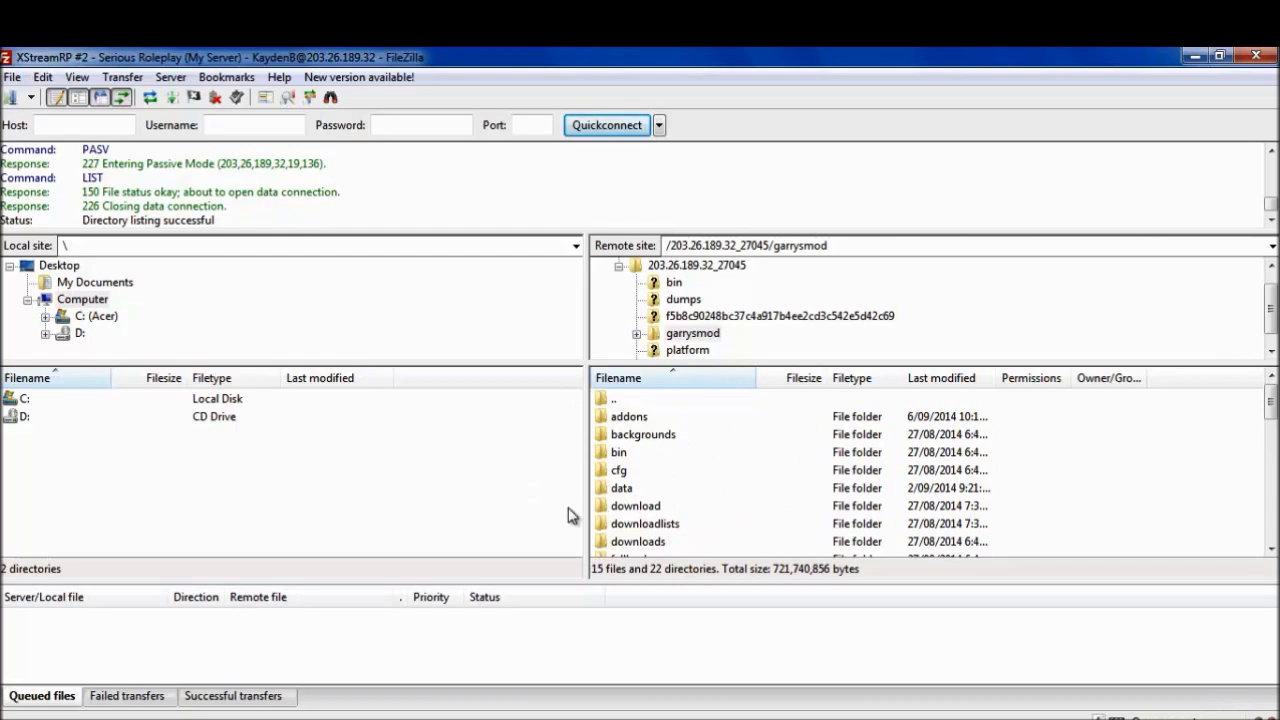
click(671, 494)
scroll(671, 496, down, 3)
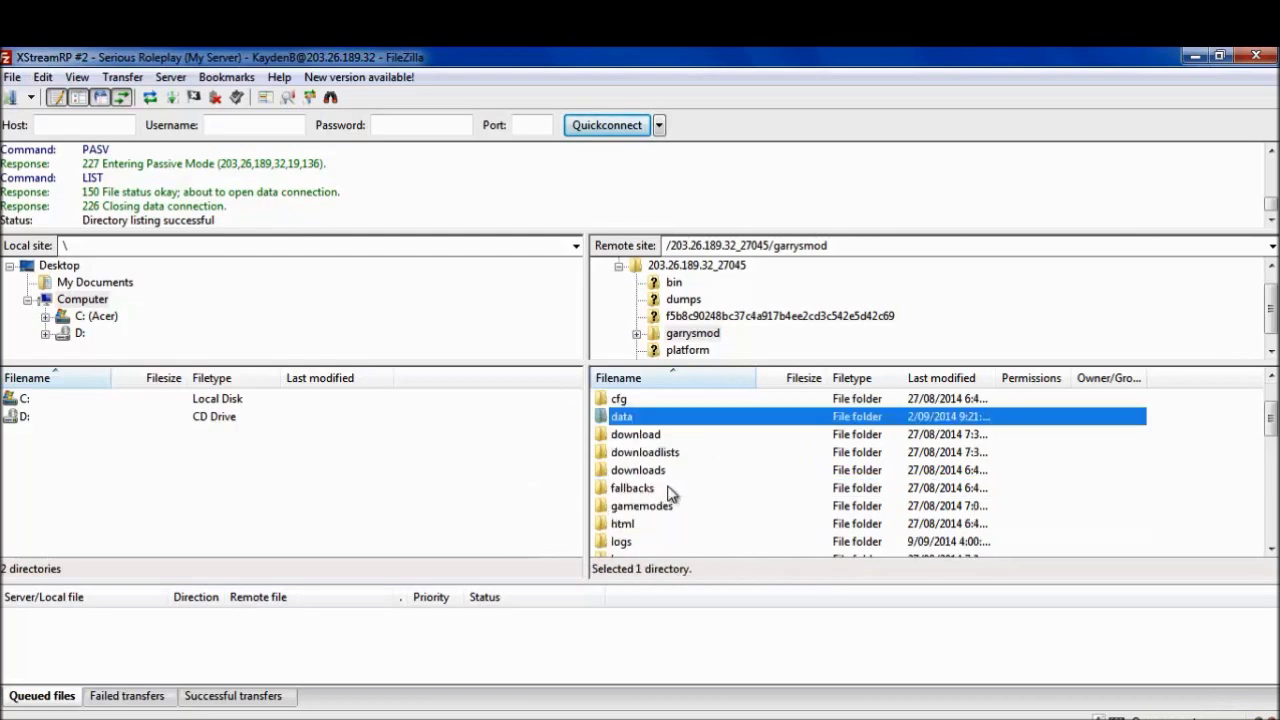
scroll(636, 506, up, 3)
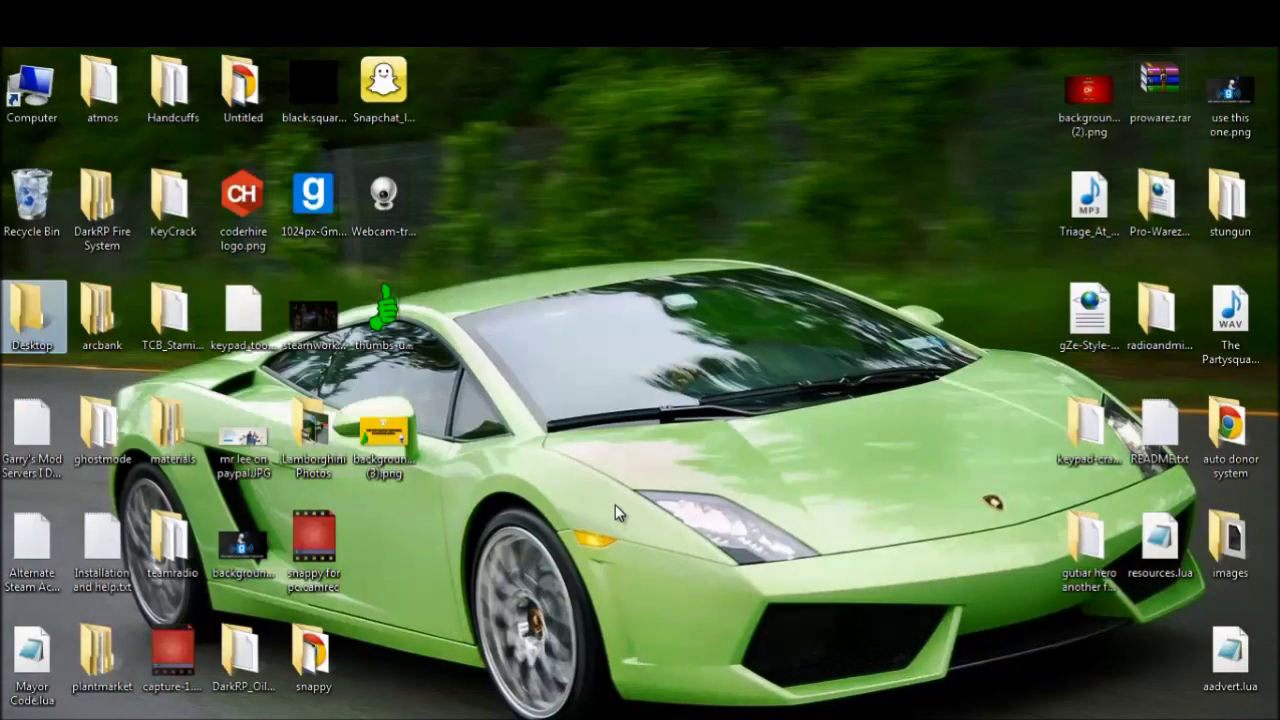
Open the Handcuffs folder from the desktop to show its lua, materials and models folders
double_click(166, 118)
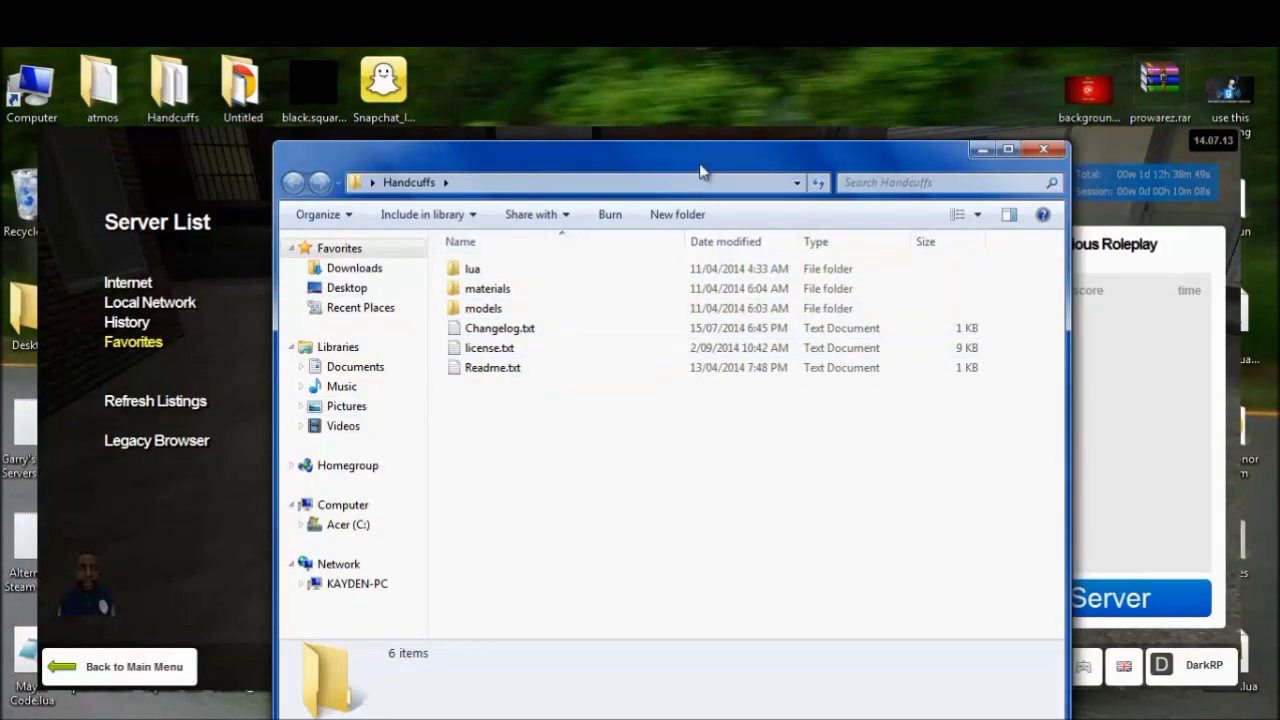
drag(700, 151, 690, 122)
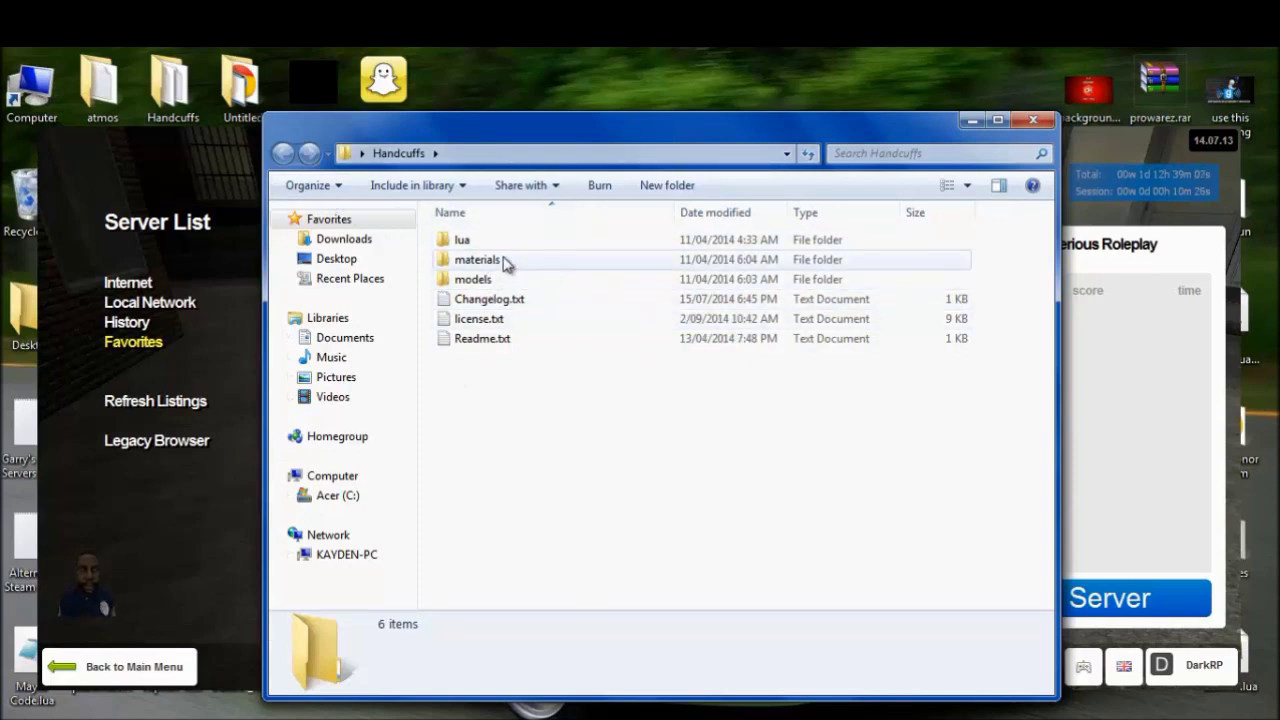
drag(529, 137, 459, 198)
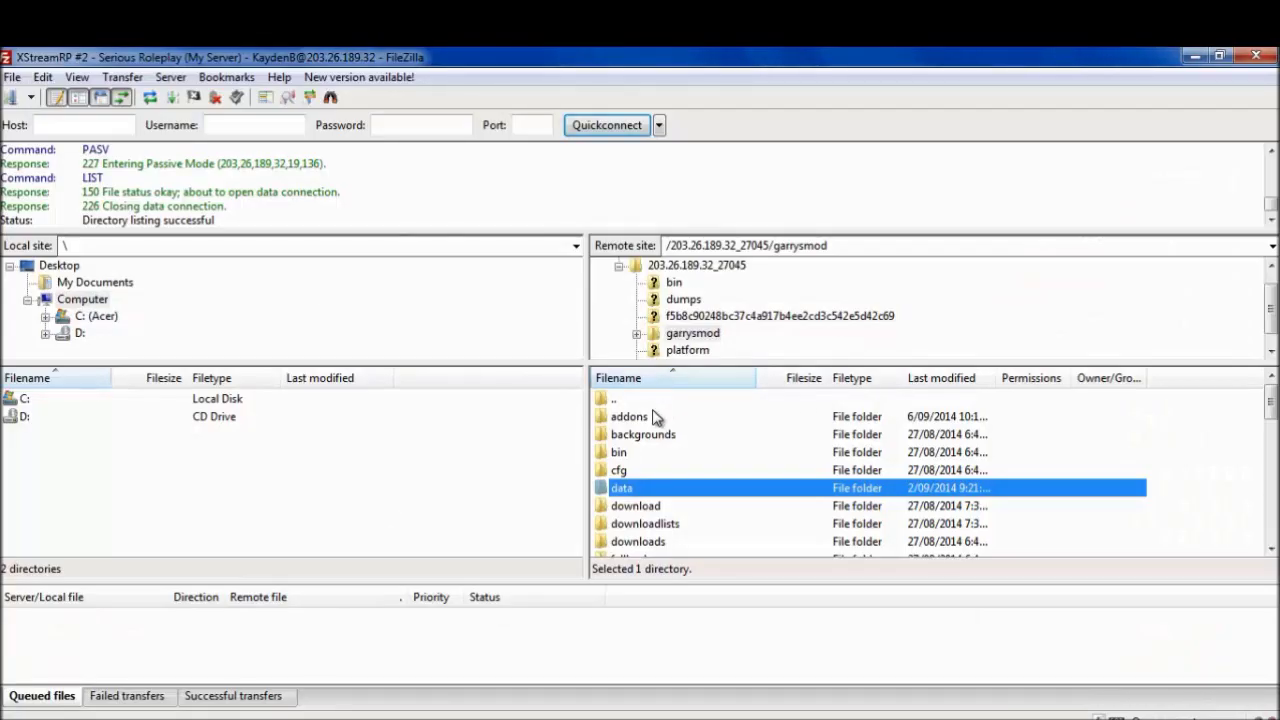
Switch to FileZilla and open the handcuffs folder inside garrysmod/addons on the remote site
double_click(652, 416)
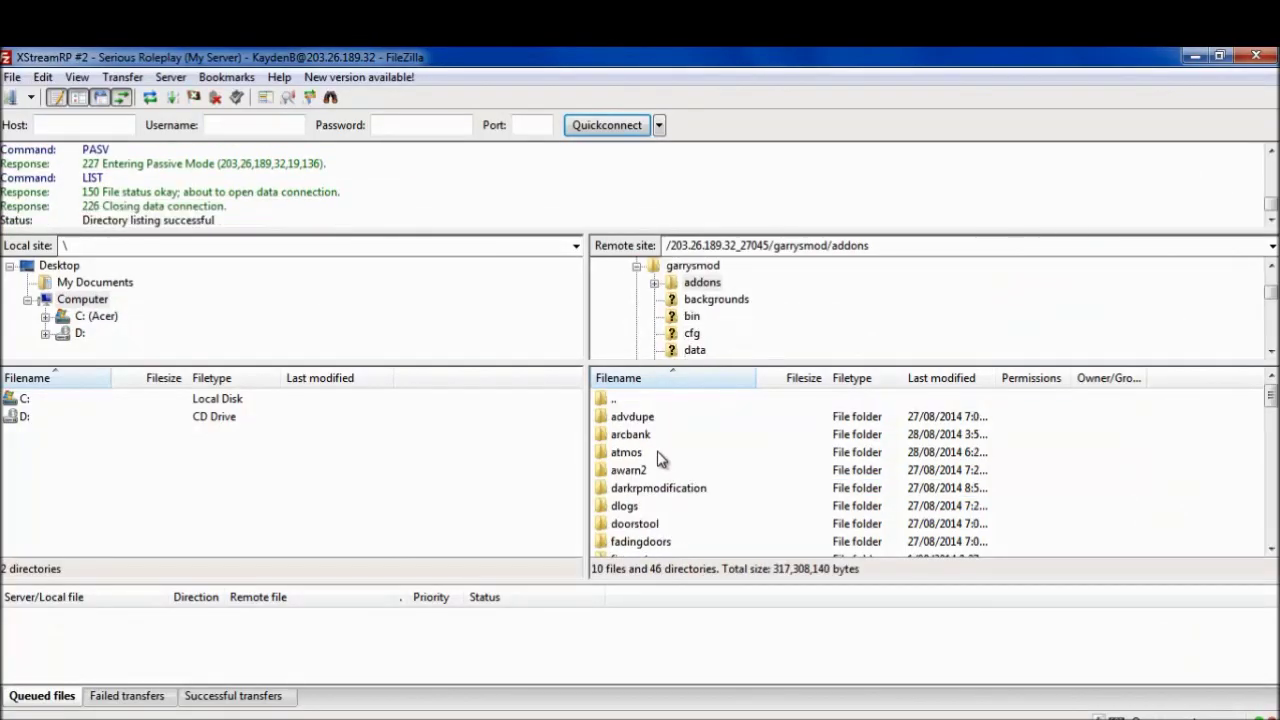
click(657, 452)
scroll(663, 463, down, 1)
scroll(667, 462, up, 1)
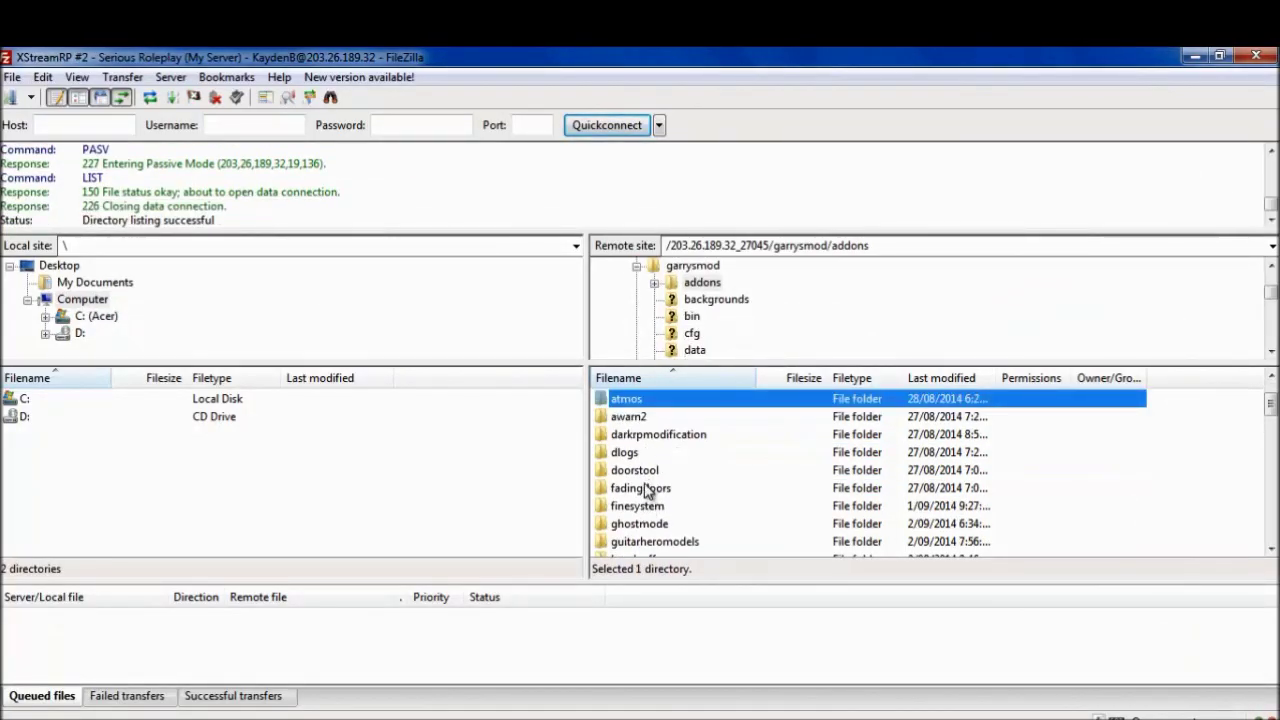
scroll(655, 462, down, 1)
click(655, 489)
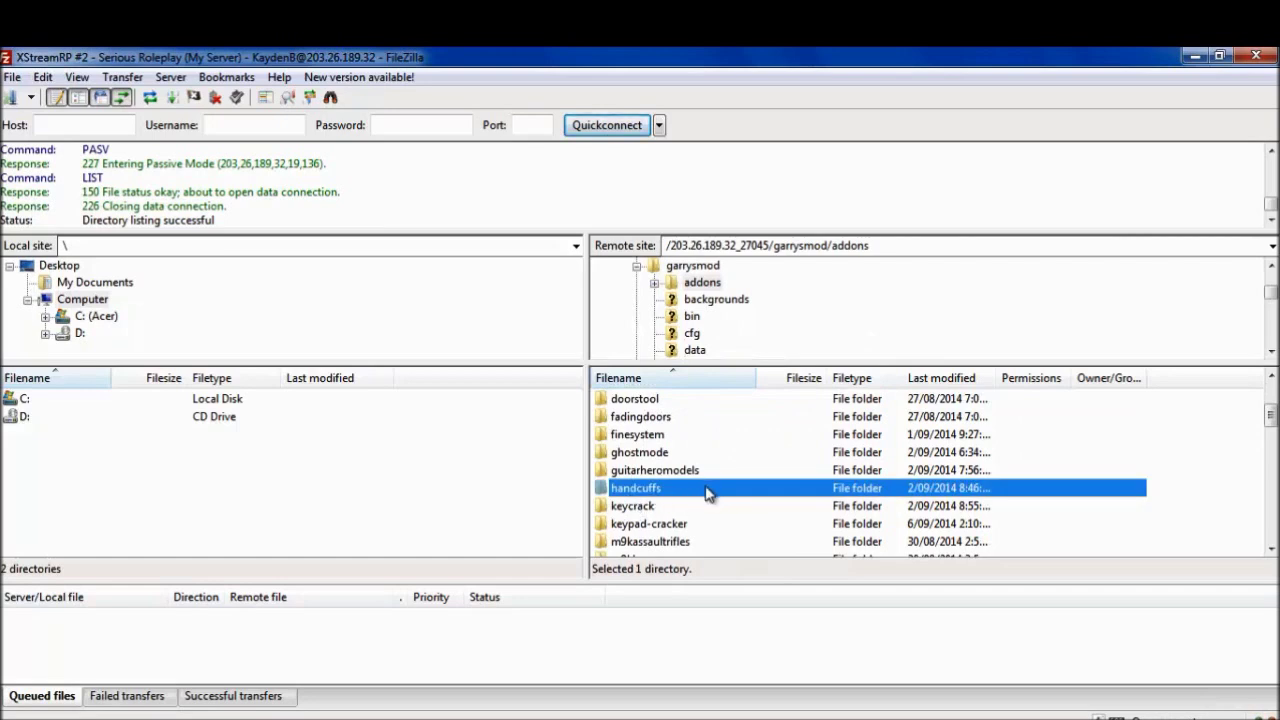
double_click(706, 492)
Go back up from the handcuffs folder to the garrysmod folder on the remote site
double_click(609, 399)
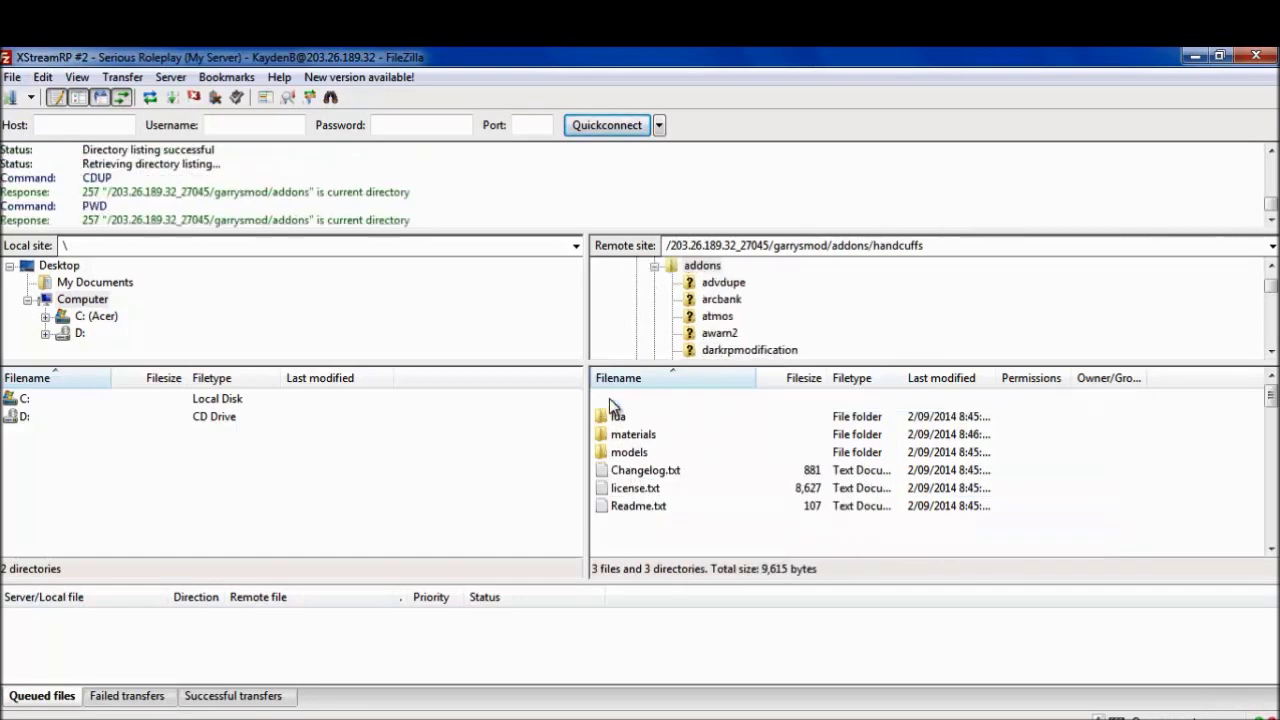
double_click(626, 401)
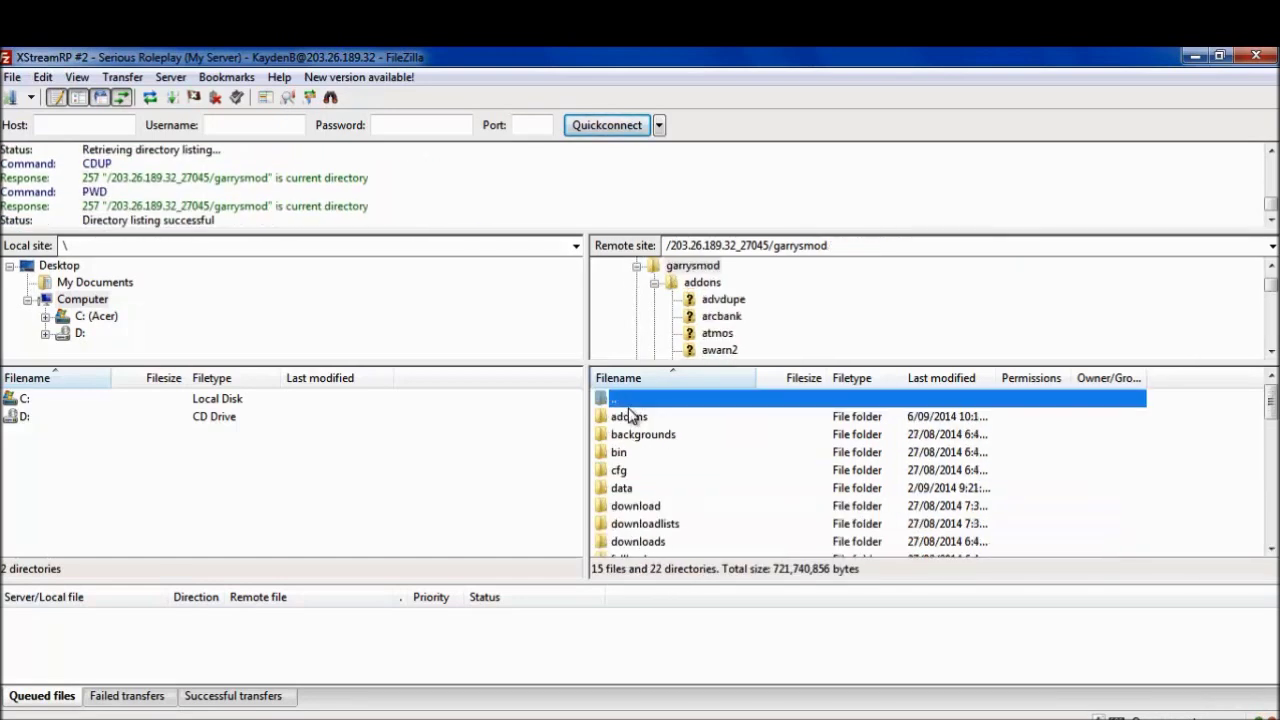
double_click(641, 400)
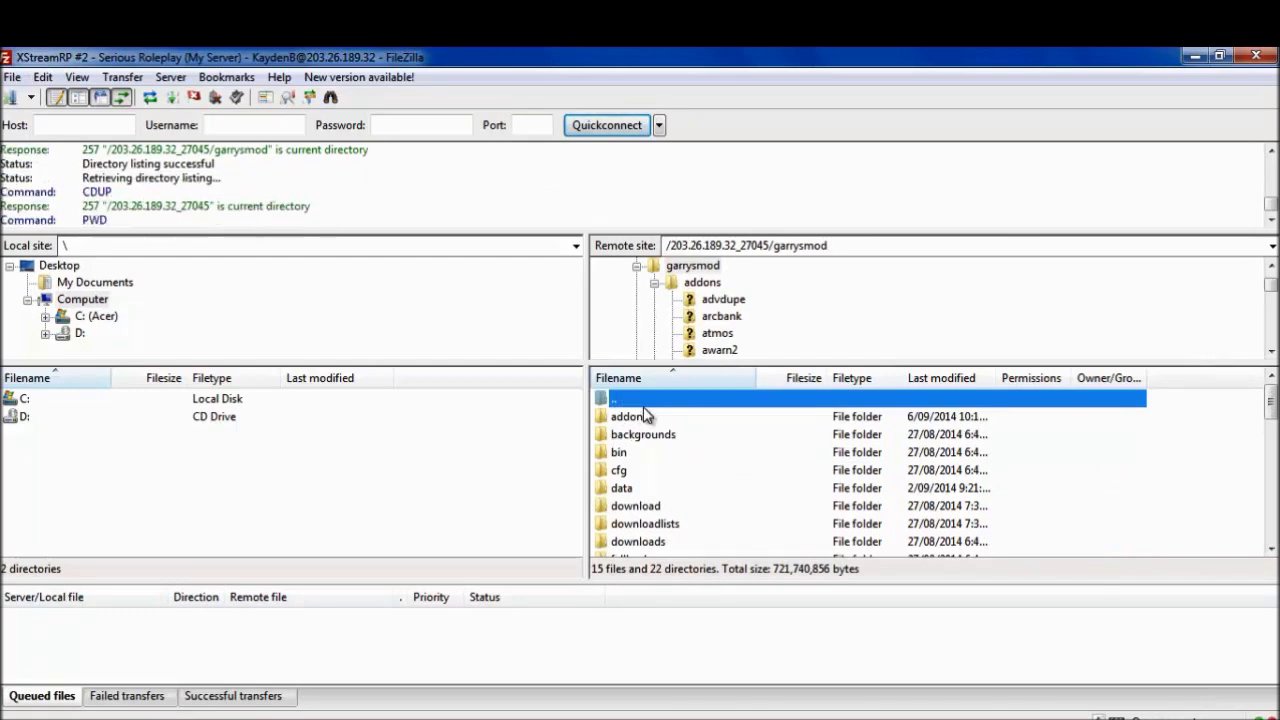
double_click(653, 474)
click(640, 506)
scroll(645, 505, down, 2)
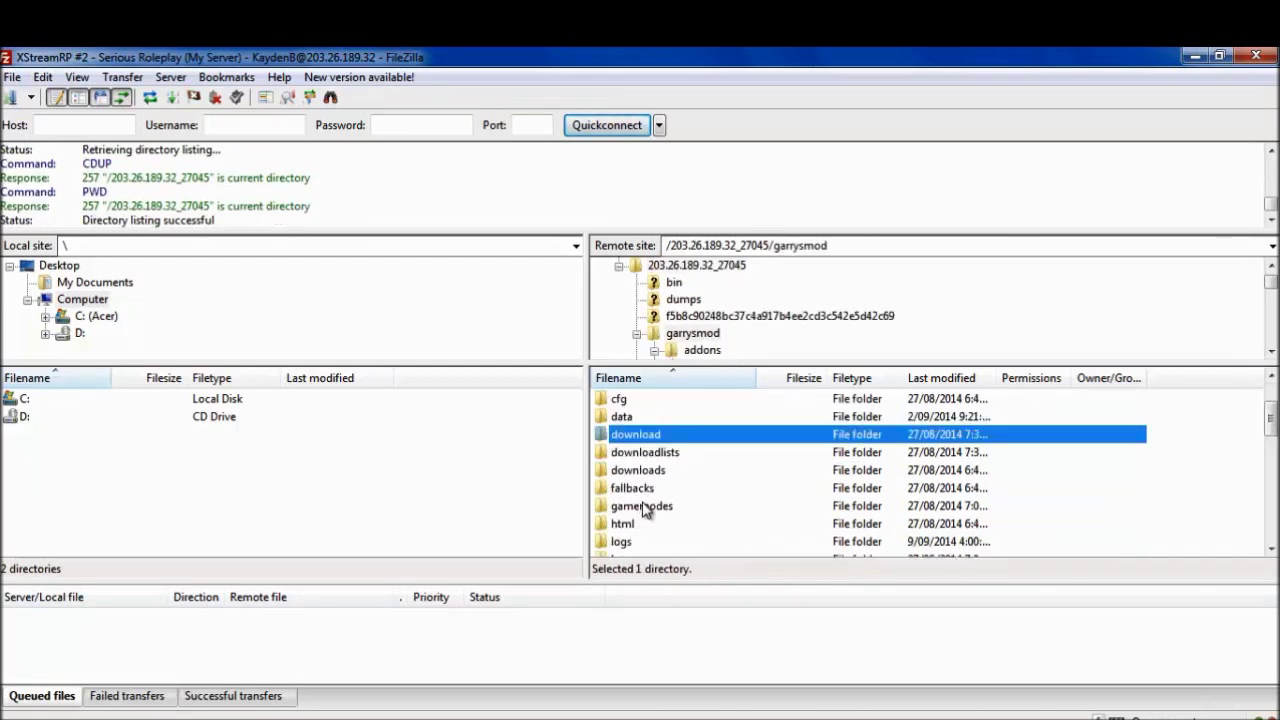
scroll(635, 460, up, 2)
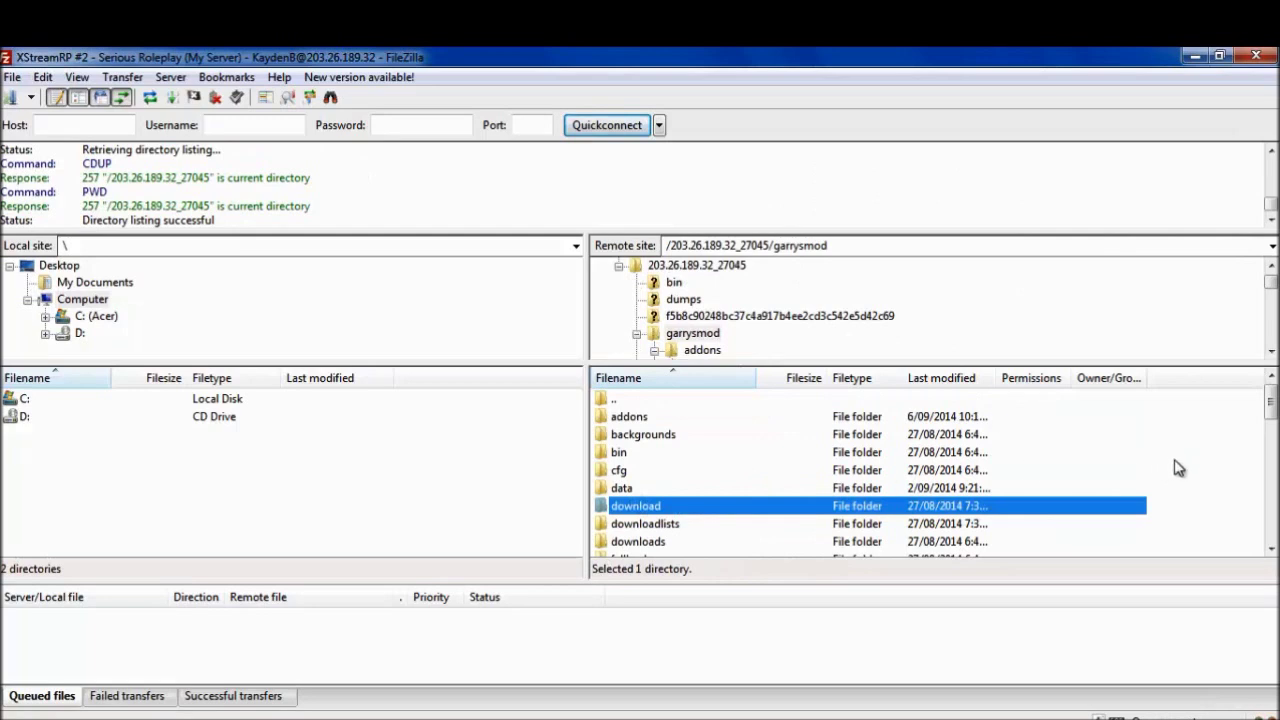
click(1212, 463)
Switch to the local Handcuffs folder window and select the materials and models folders together
key(alt+Tab)
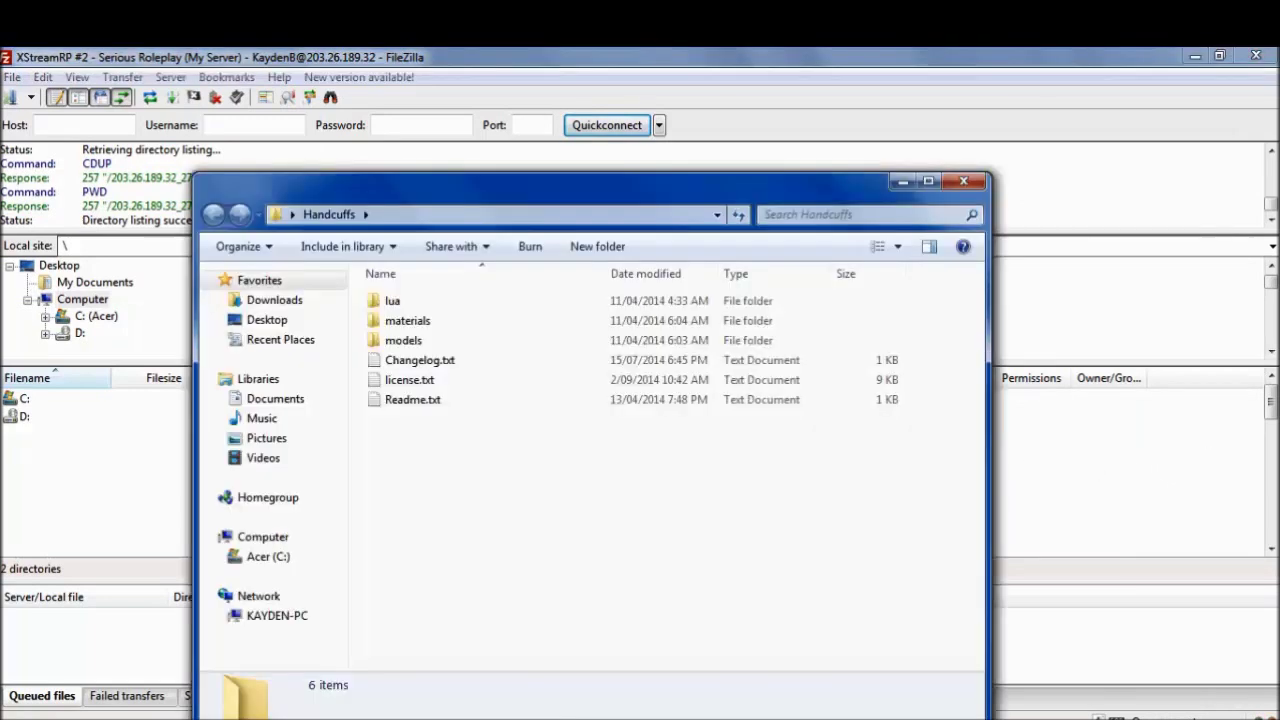
click(474, 321)
ctrl+click(466, 342)
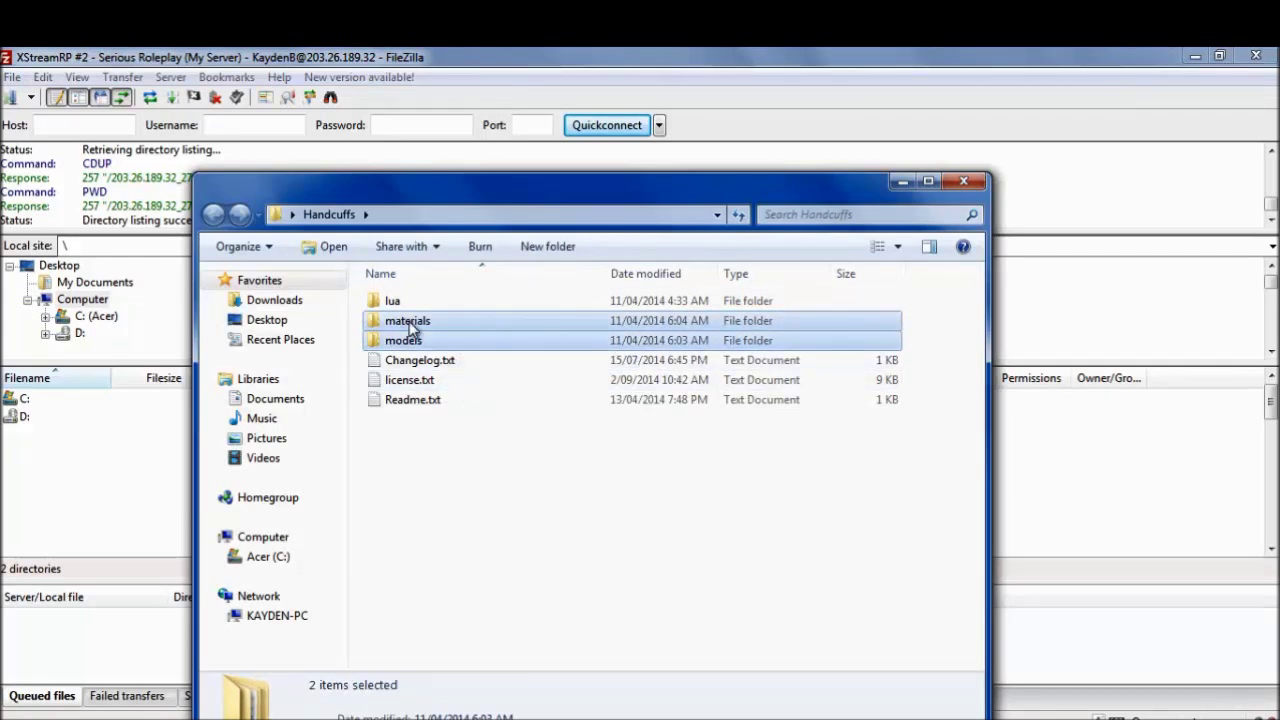
drag(463, 195, 291, 181)
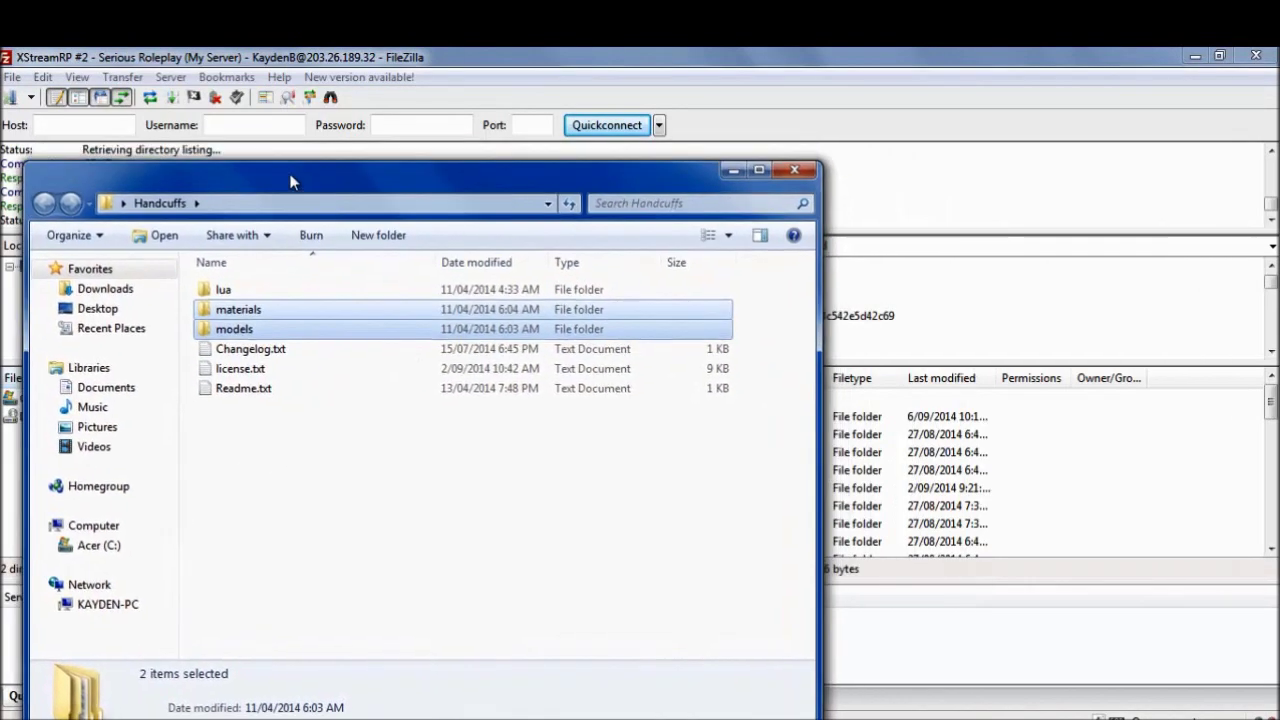
drag(276, 331, 480, 528)
Open the local materials/models/spy/handcuffs folder inside Handcuffs to examine its material files
double_click(293, 310)
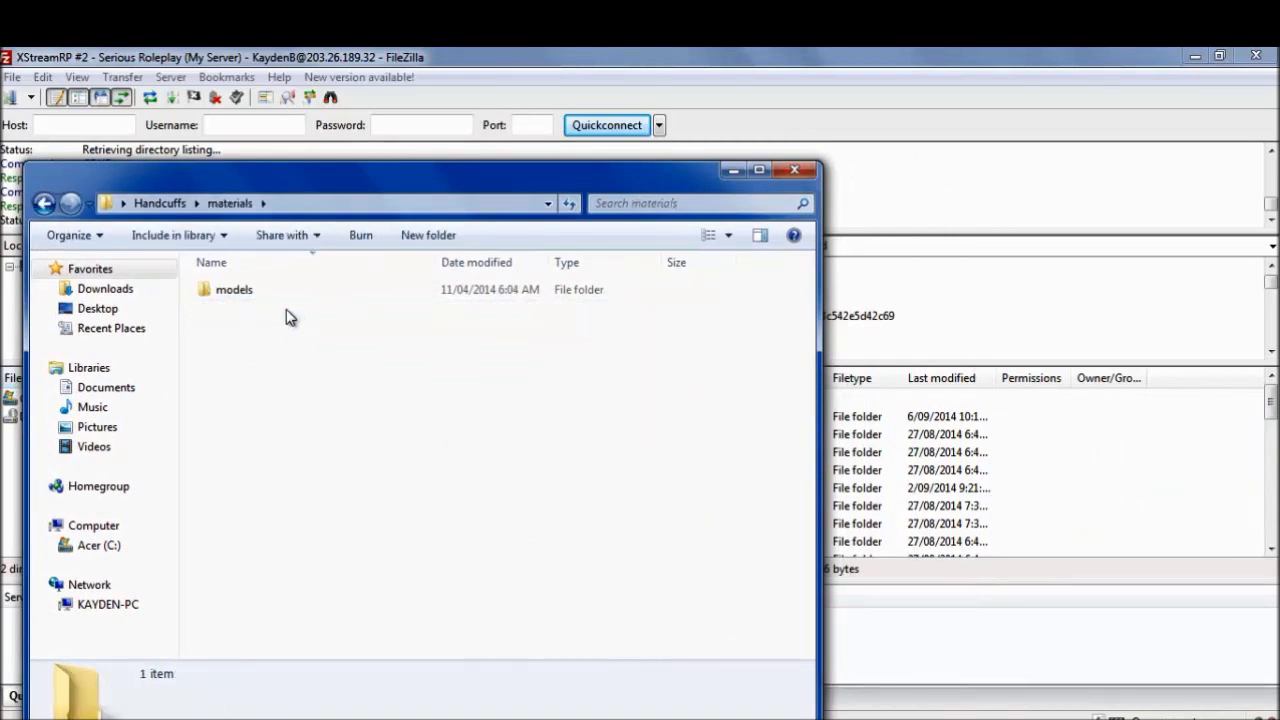
drag(220, 185, 362, 178)
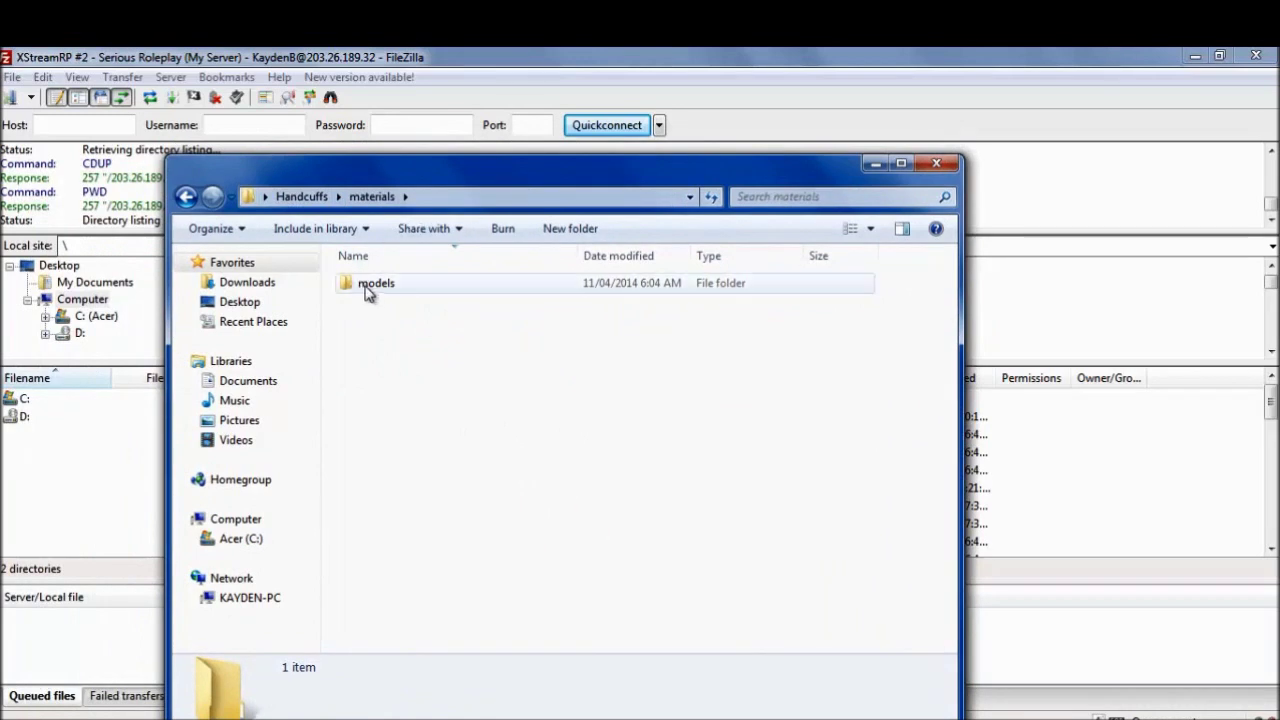
double_click(460, 293)
double_click(462, 294)
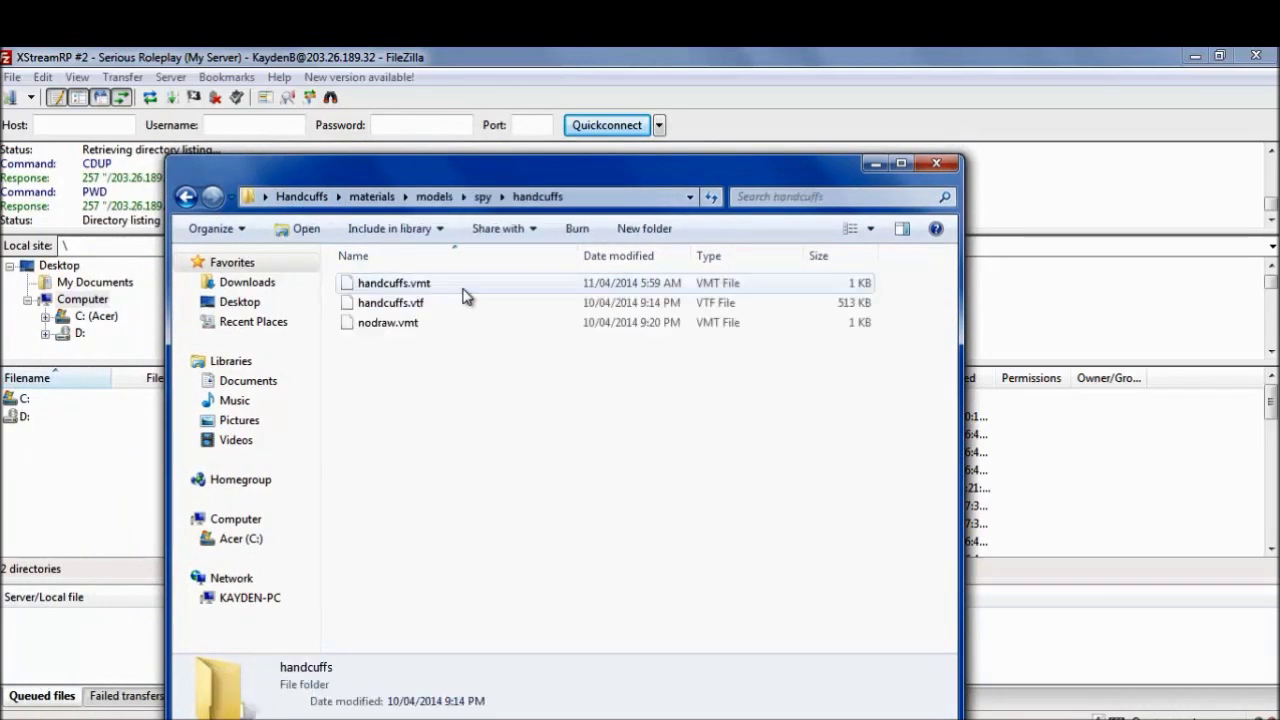
drag(422, 346, 420, 372)
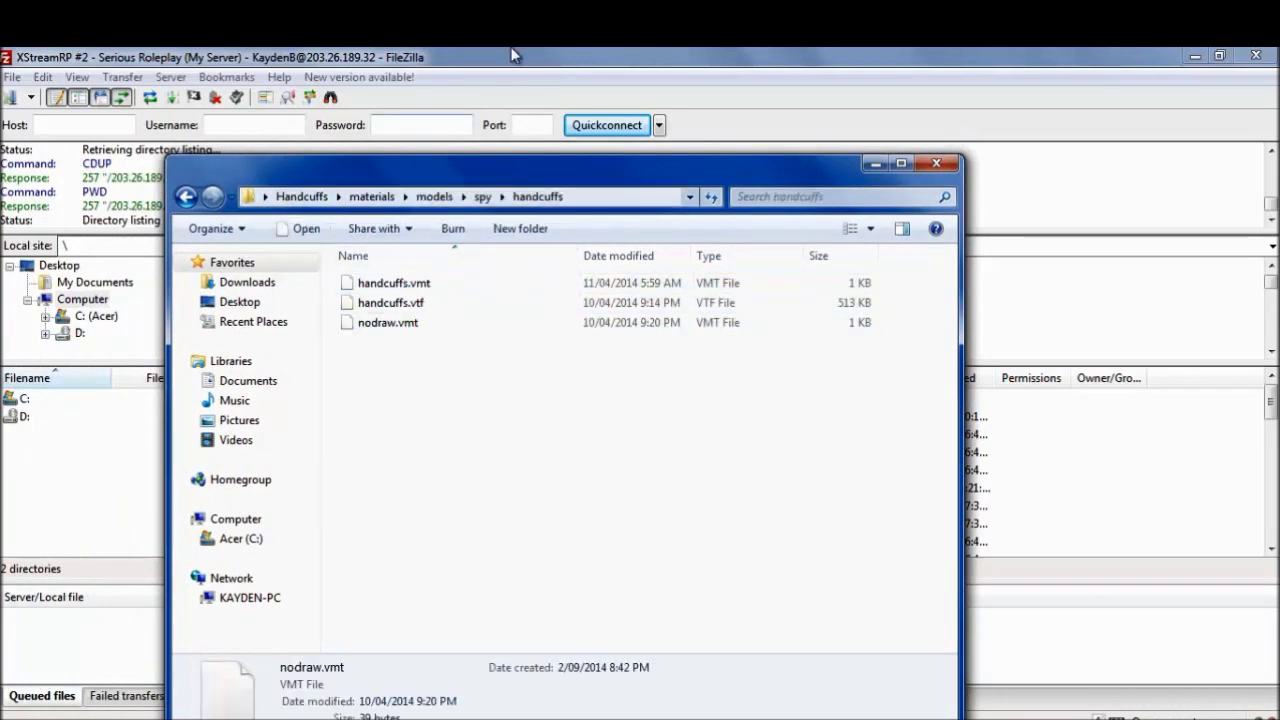
Switch to FileZilla and open garrysmod/materials/models/spy/handcuffs on the remote site to compare the files
click(511, 54)
click(625, 718)
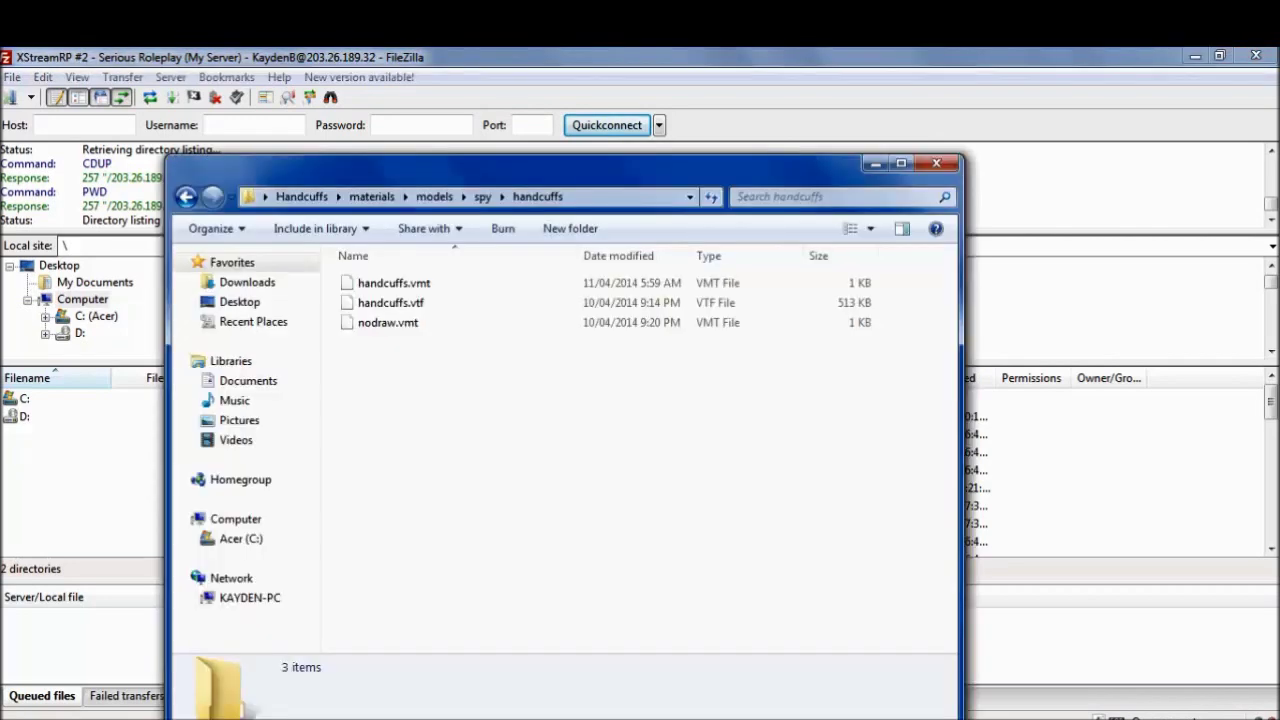
click(652, 718)
click(663, 543)
scroll(662, 540, down, 1)
scroll(660, 535, down, 2)
double_click(654, 523)
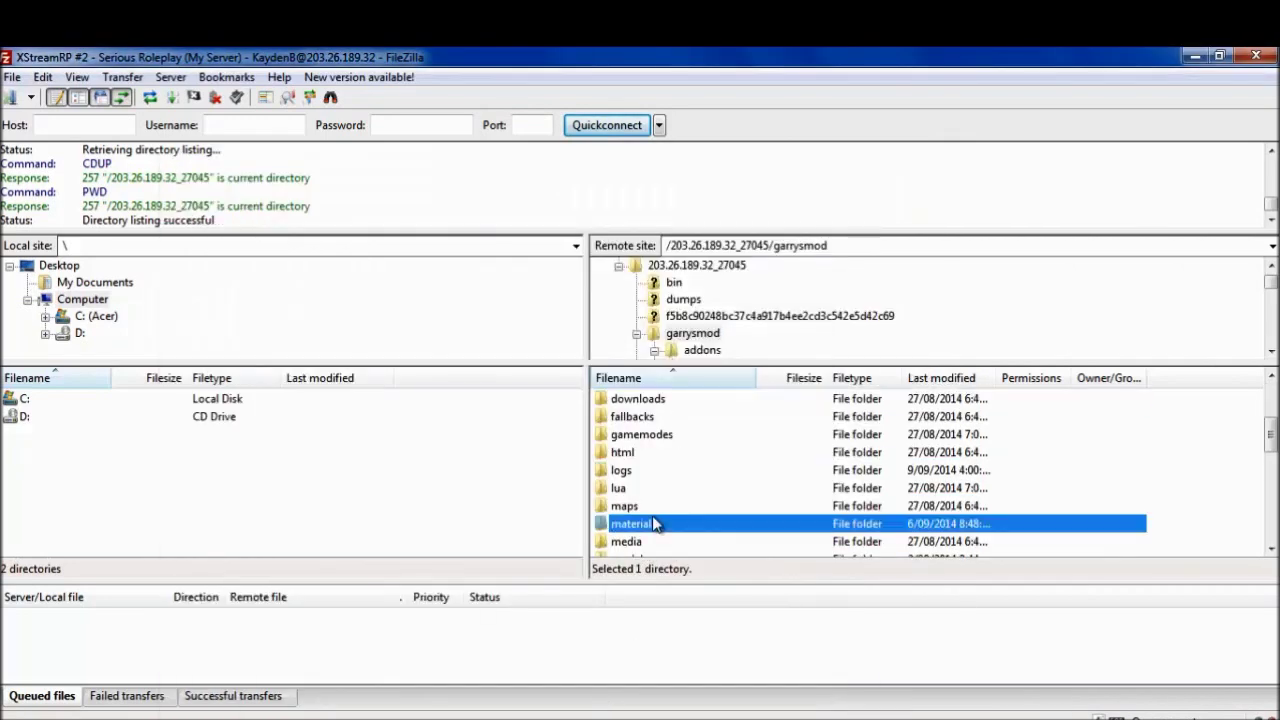
double_click(645, 452)
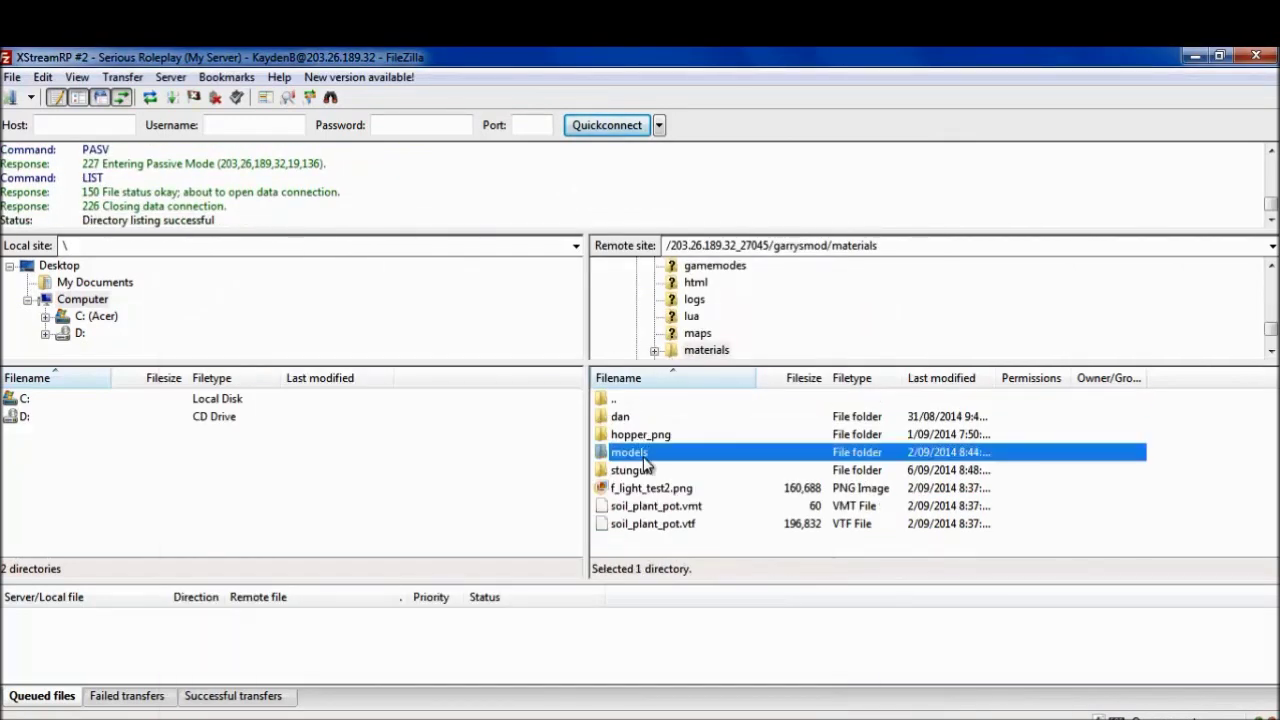
double_click(648, 435)
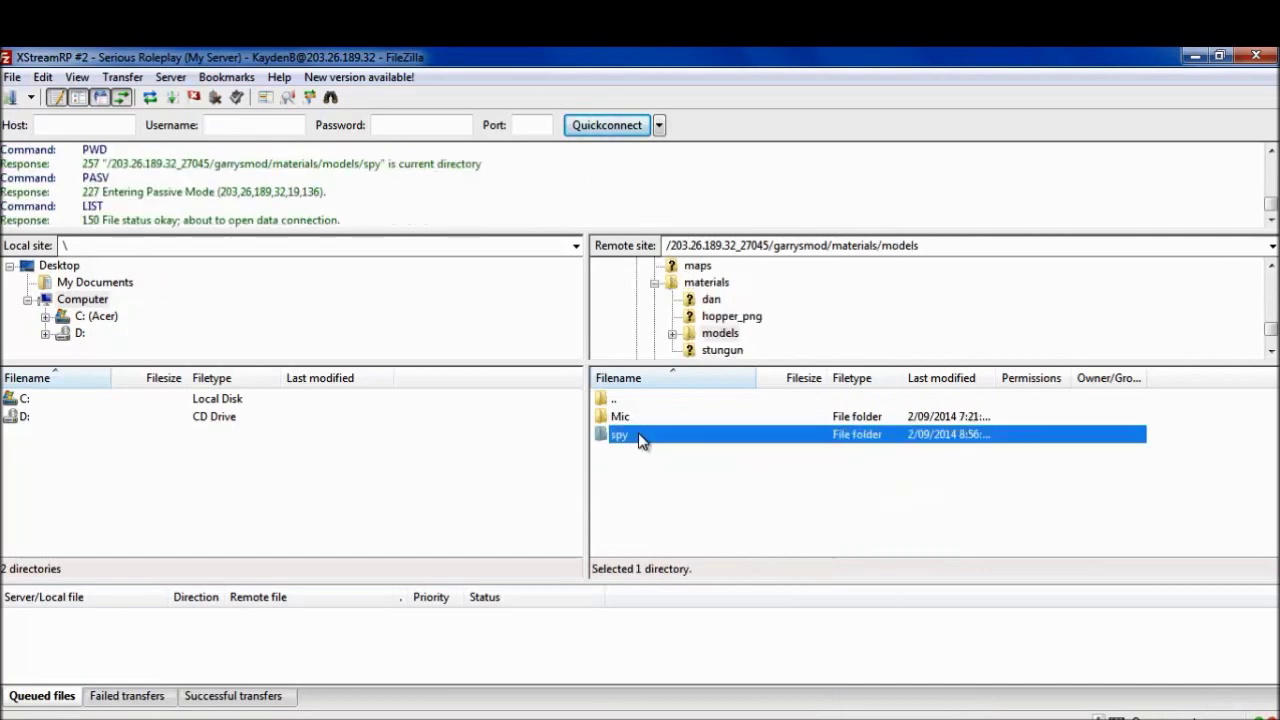
double_click(655, 418)
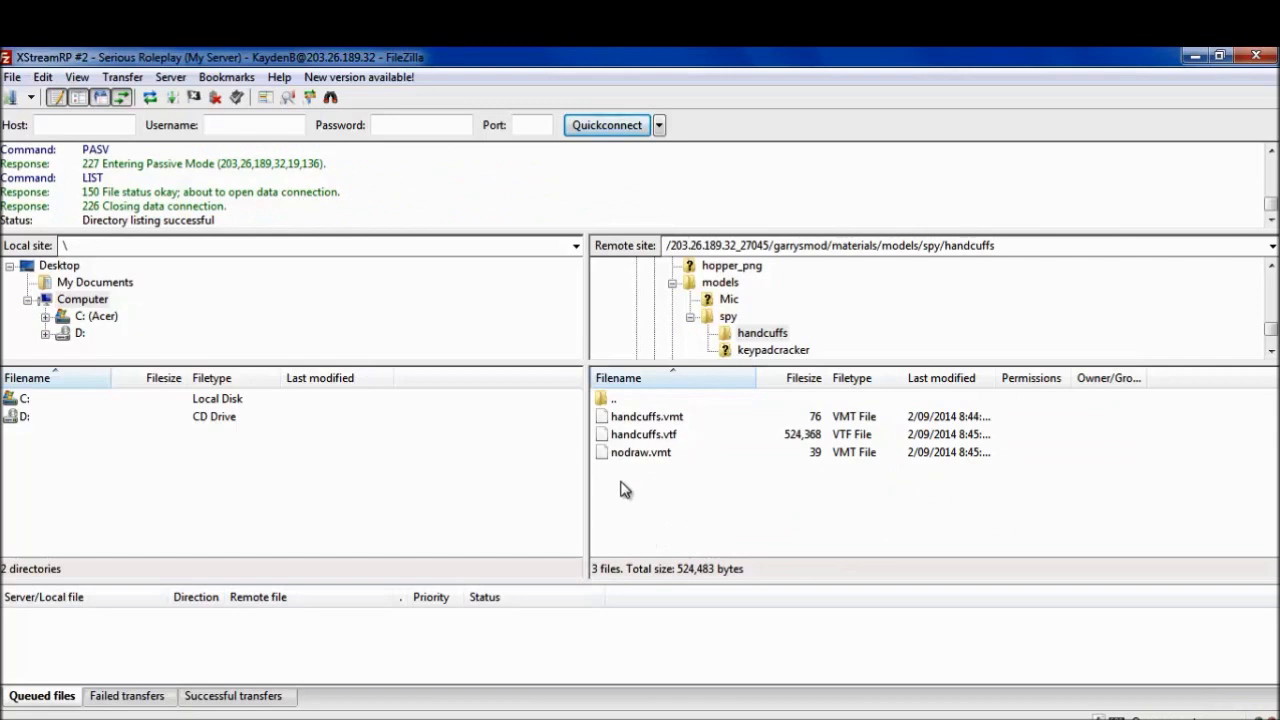
Go back up two levels to the materials/models folder on the remote site
mouse_move(664, 512)
mouse_down()
mouse_move(661, 426)
mouse_move(658, 494)
mouse_up()
double_click(628, 396)
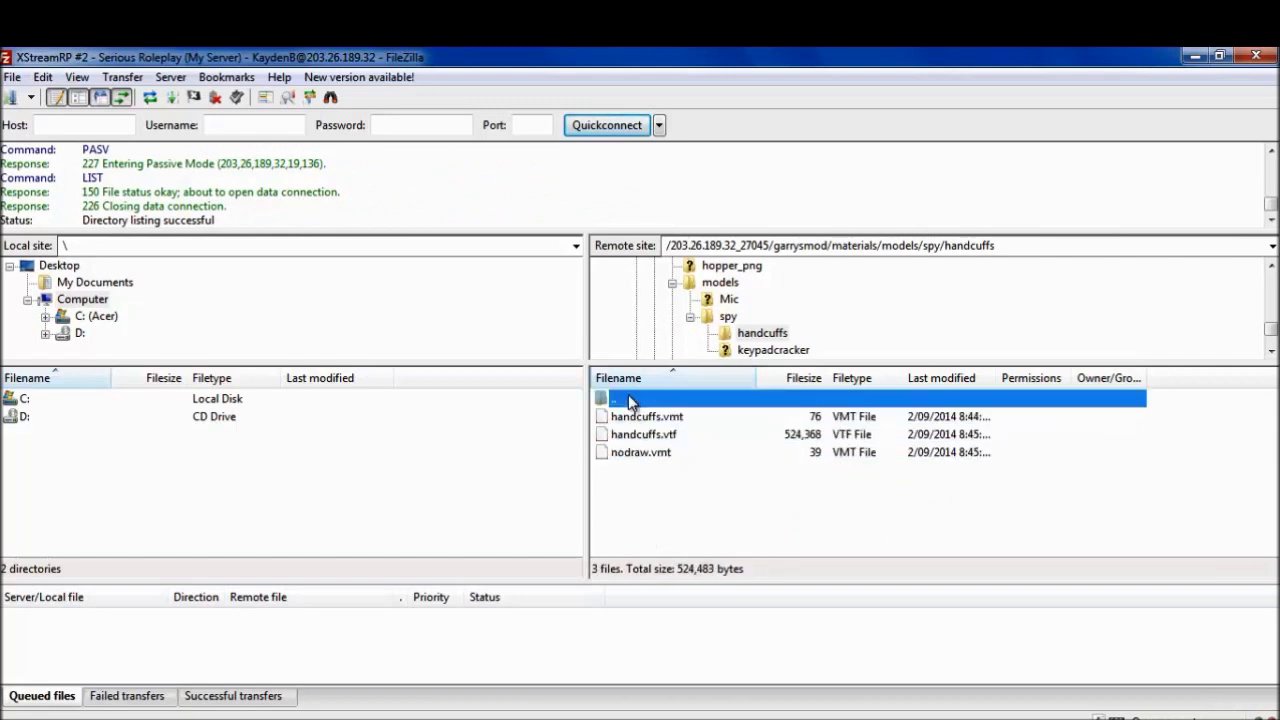
double_click(628, 396)
Switch to the local Handcuffs window, return to its root and open the models/weapons/spy folder
key(alt+Tab)
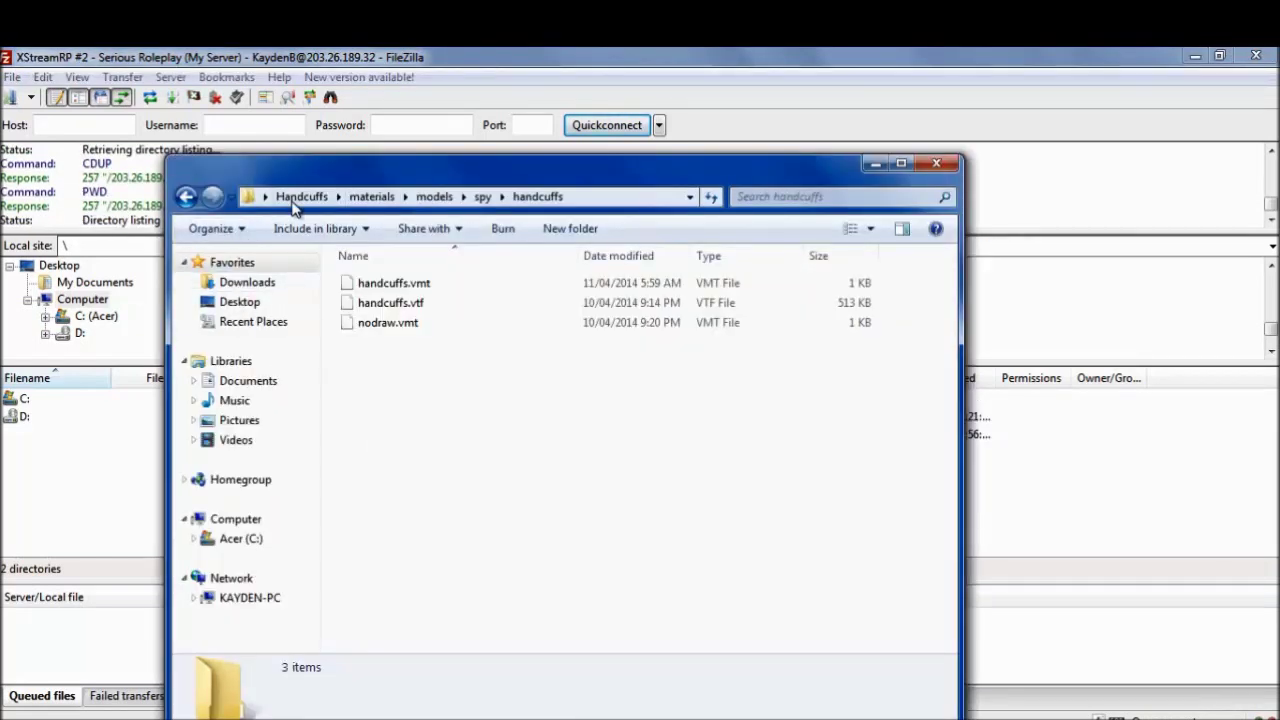
click(301, 196)
double_click(376, 322)
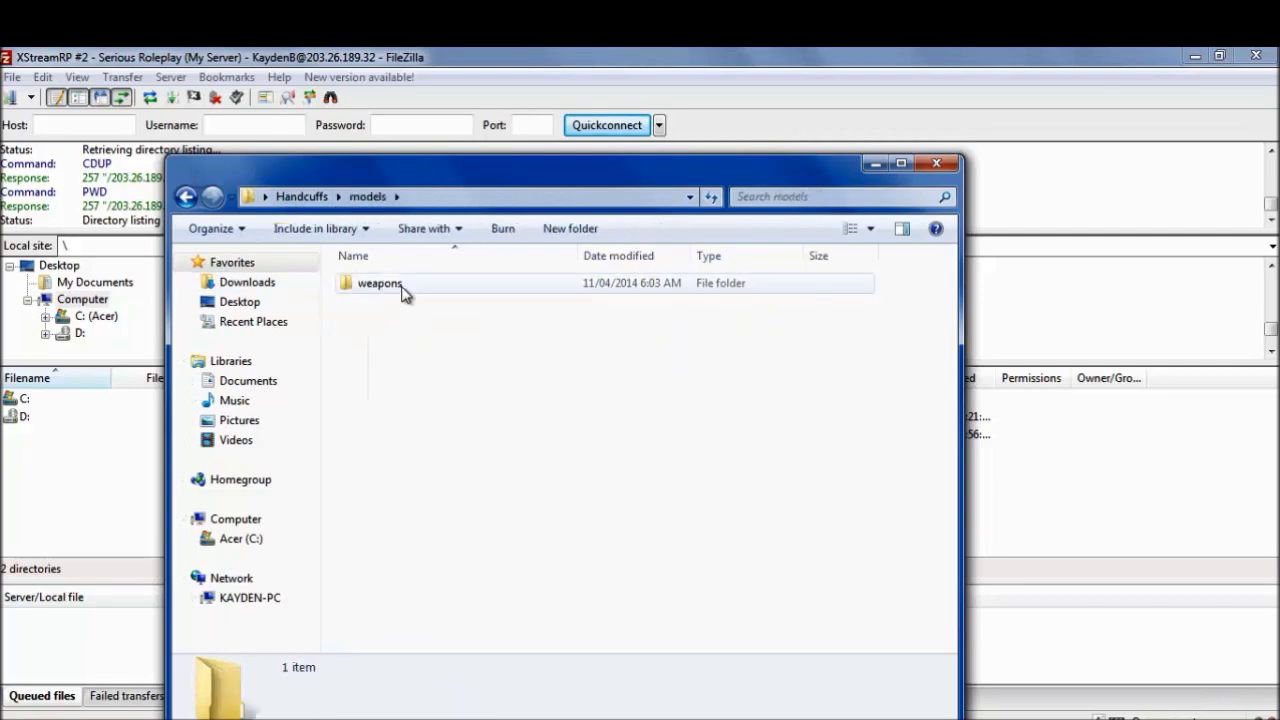
double_click(380, 284)
double_click(405, 285)
Switch to FileZilla, return to garrysmod and open the models/weapons/spy folder on the remote site
click(694, 136)
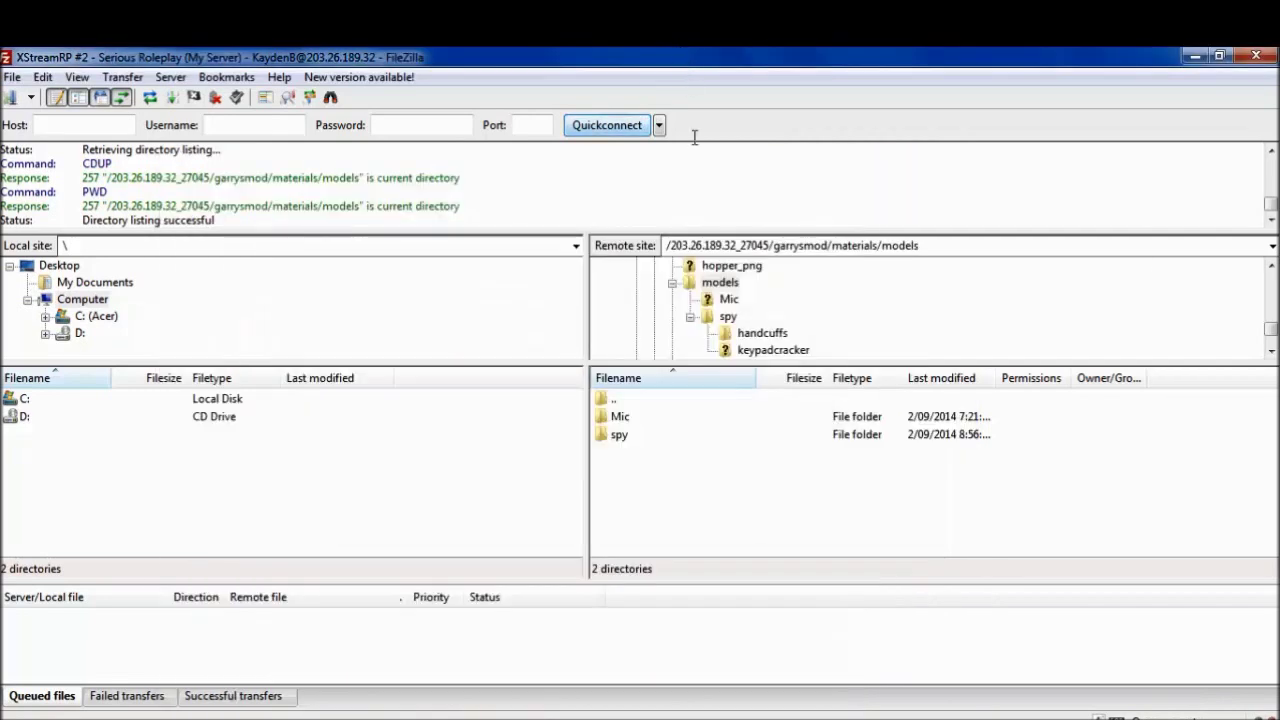
double_click(688, 403)
double_click(686, 404)
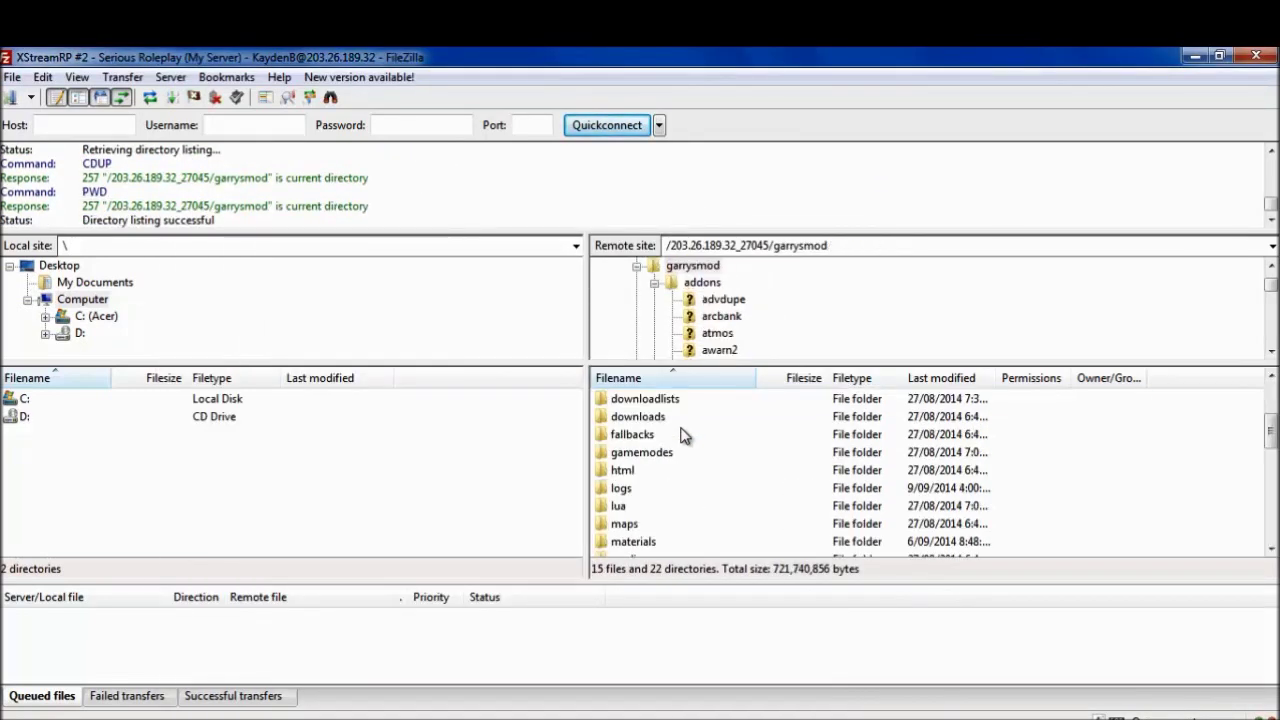
scroll(659, 487, up, 1)
double_click(645, 524)
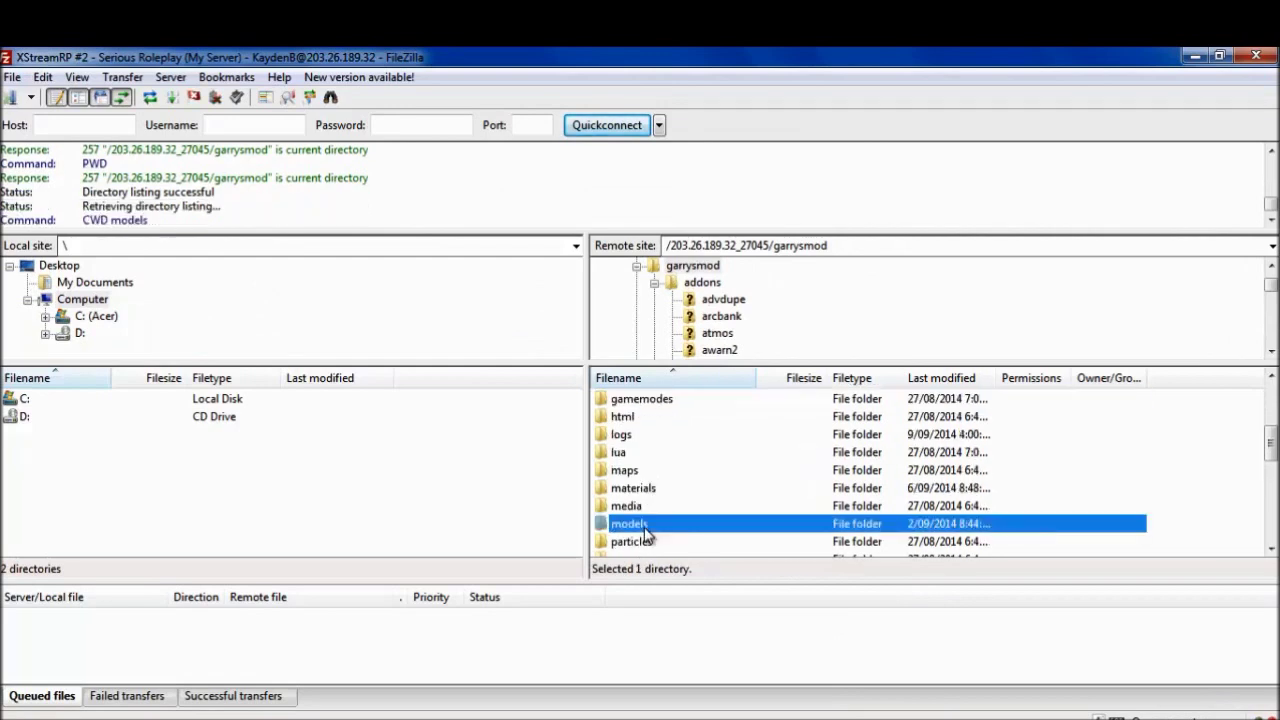
double_click(630, 417)
double_click(657, 420)
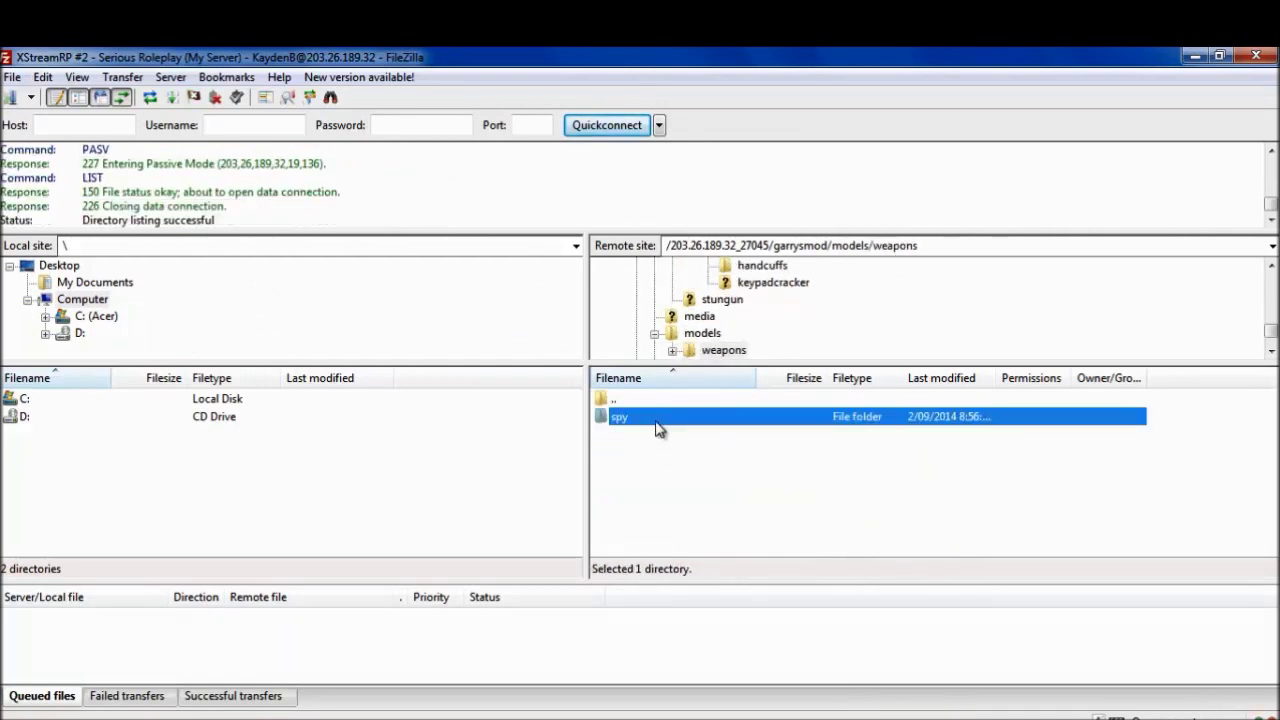
Examine the handcuffs model files in the remote models/weapons/spy folder
scroll(1090, 483, down, 3)
scroll(911, 466, up, 3)
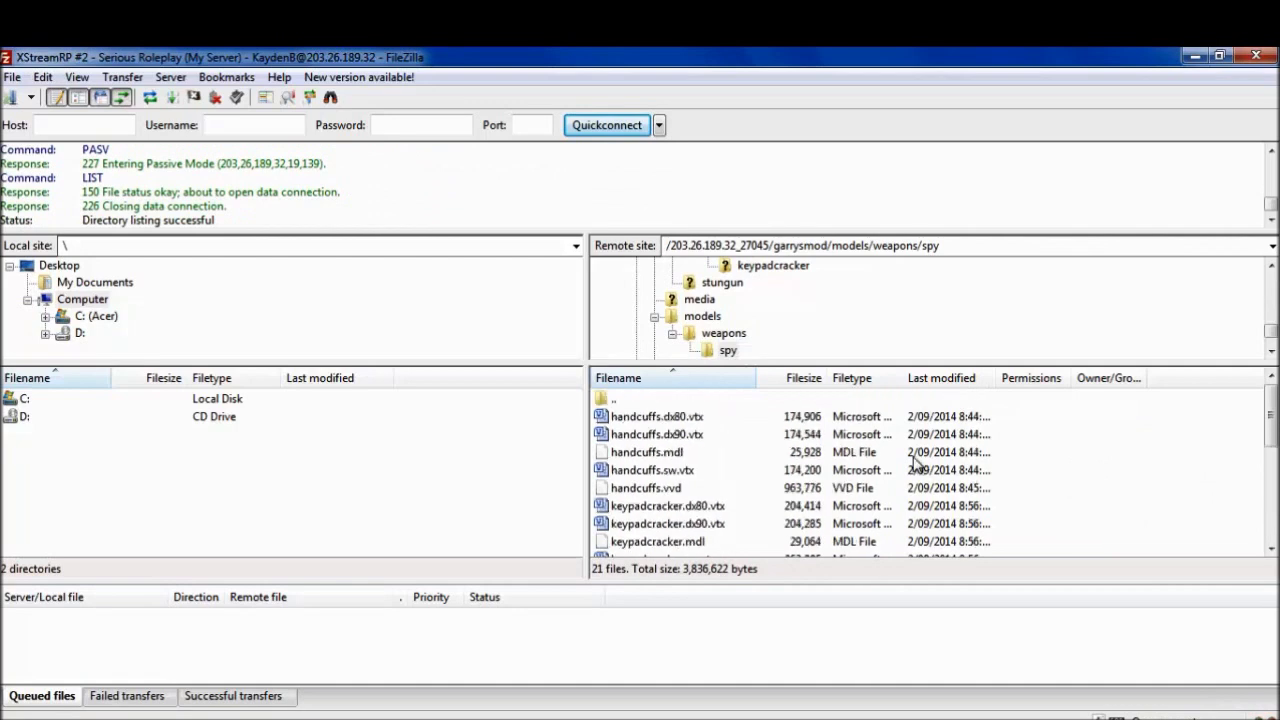
scroll(734, 449, down, 5)
scroll(774, 494, up, 5)
scroll(766, 494, down, 4)
click(1045, 487)
click(1190, 487)
drag(1143, 509, 1153, 449)
click(1153, 449)
scroll(1153, 449, up, 1)
Return to the garrysmod folder on the remote site and reopen addons to locate the handcuffs folder
double_click(716, 400)
double_click(715, 401)
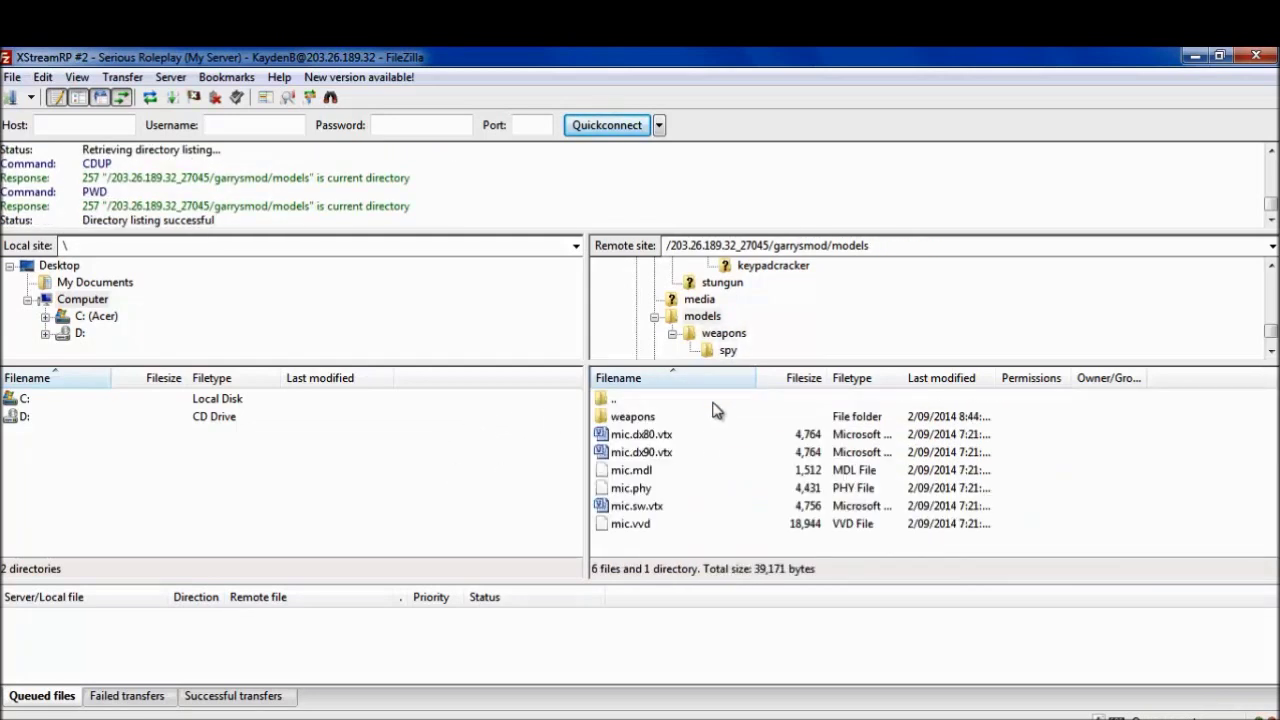
double_click(637, 400)
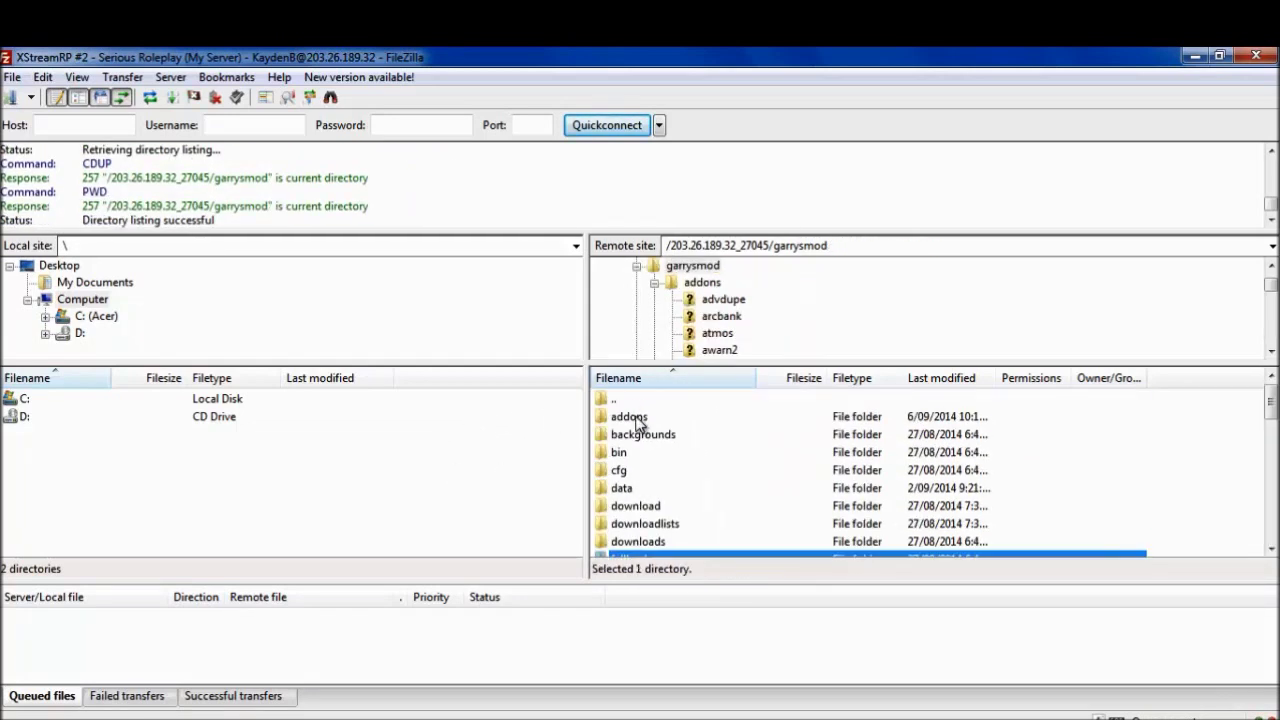
double_click(637, 420)
click(720, 490)
scroll(704, 492, down, 1)
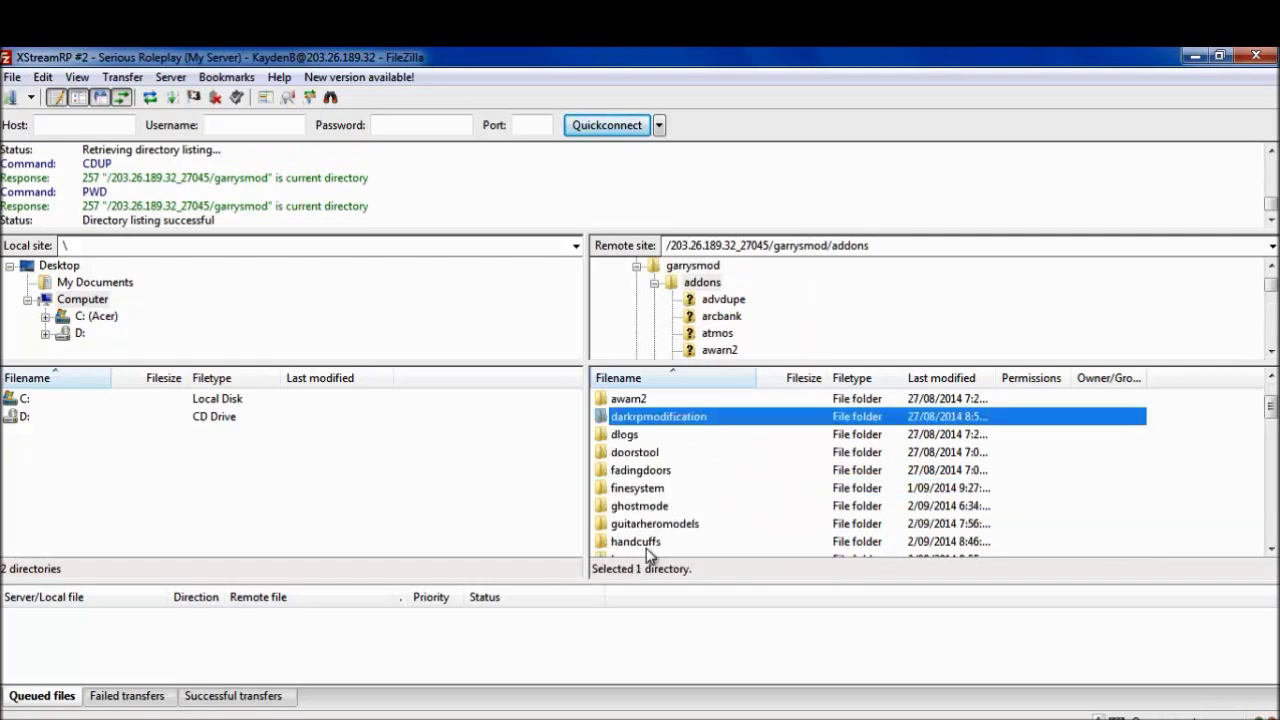
click(649, 545)
click(659, 433)
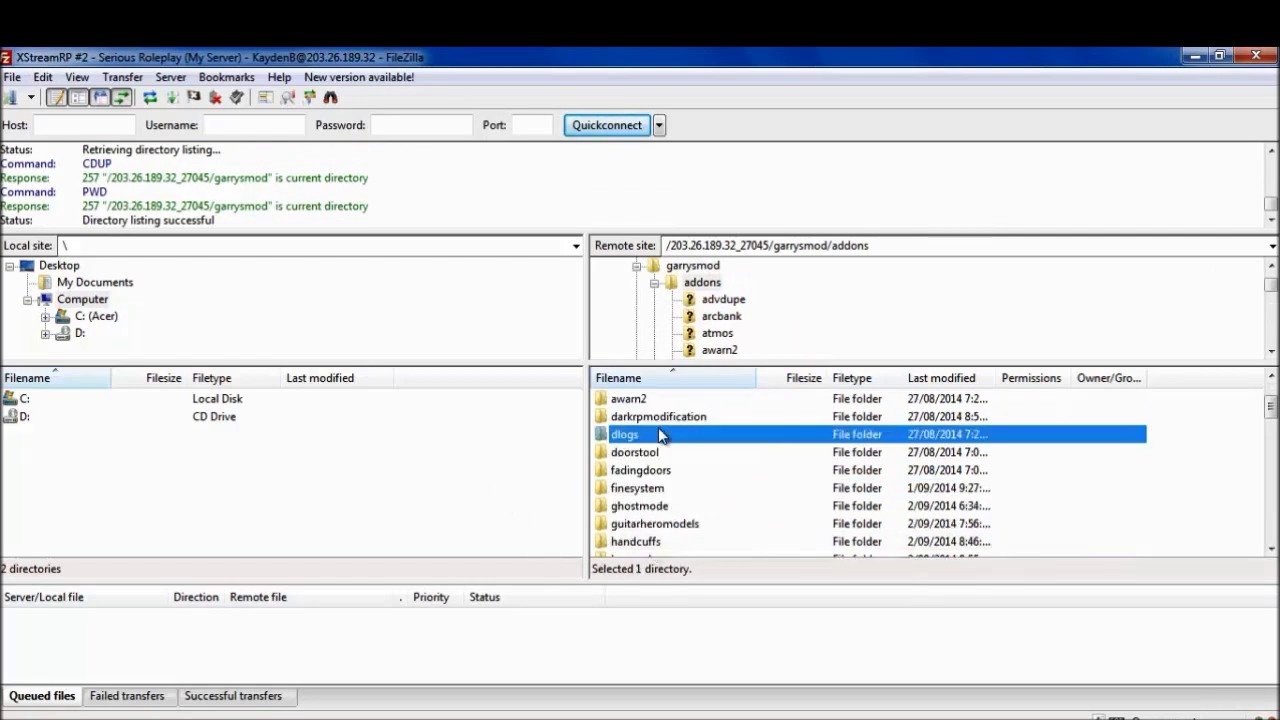
Open the handcuffs folder in addons to view its contents and return to the garrysmod folder on the remote site
scroll(658, 433, down, 1)
scroll(645, 470, up, 1)
double_click(650, 504)
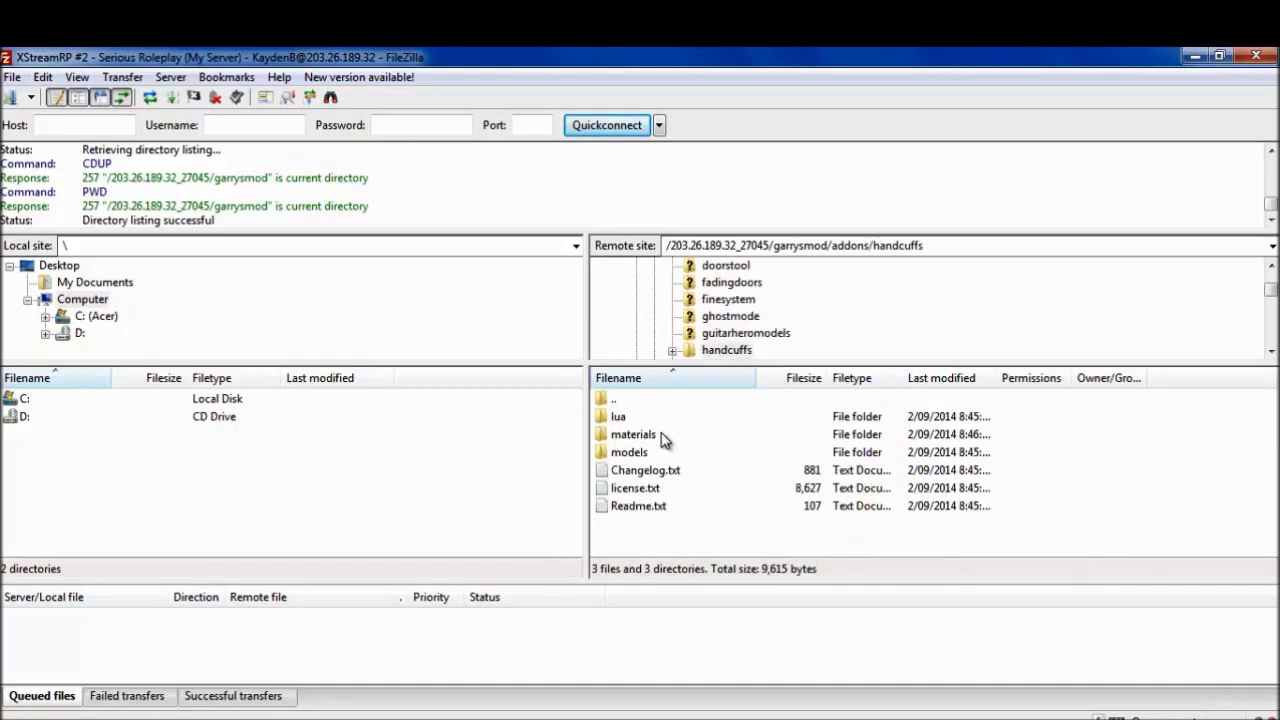
double_click(618, 400)
scroll(620, 402, up, 2)
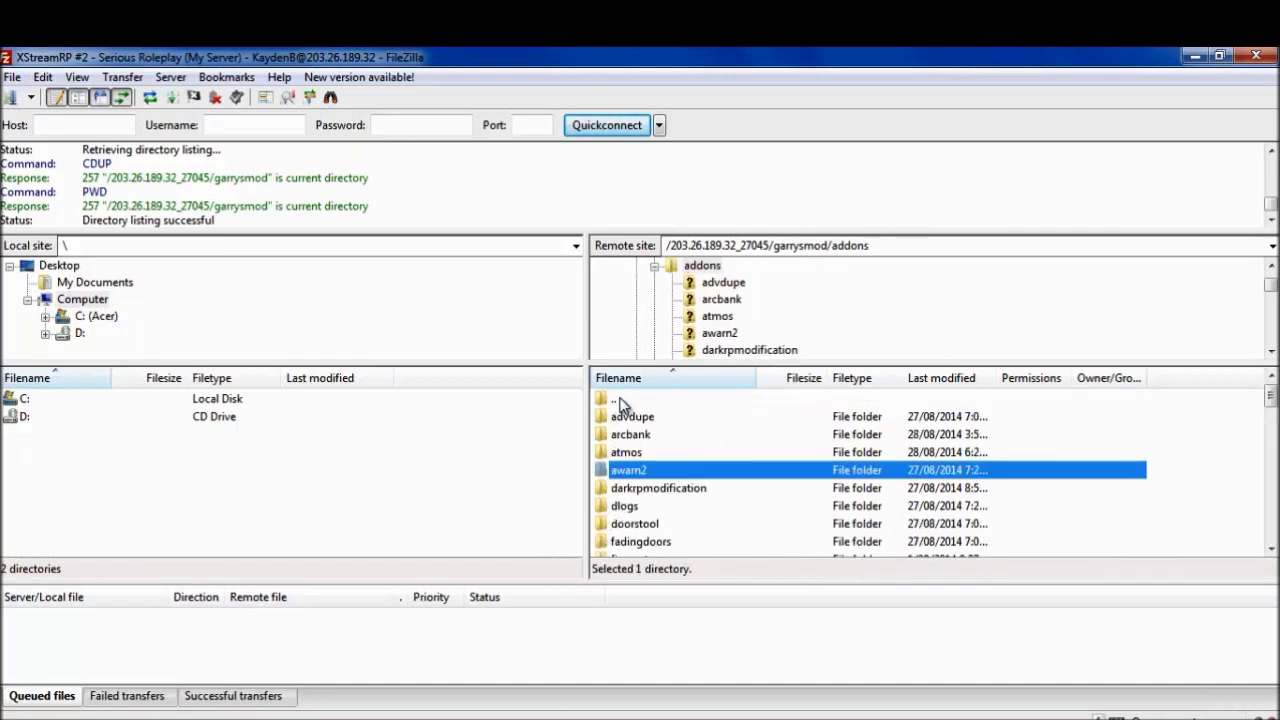
double_click(620, 400)
Locate the materials and models folders inside the remote garrysmod folder
scroll(651, 451, down, 2)
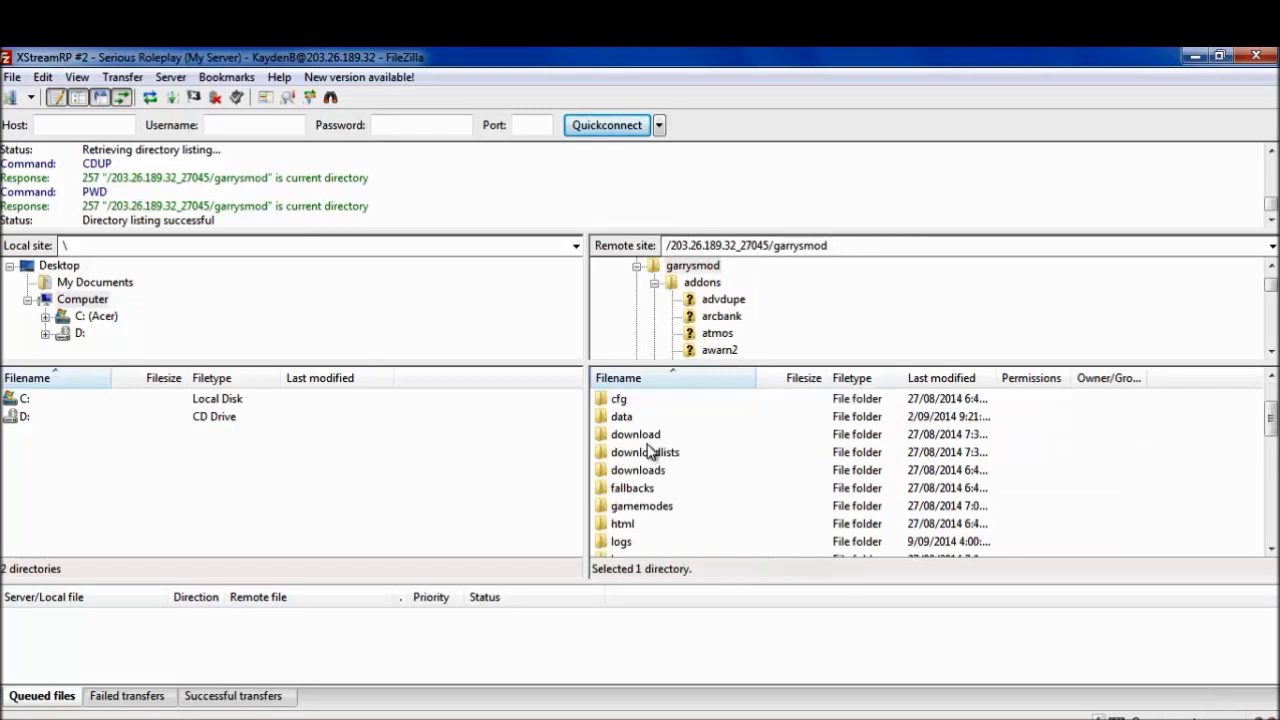
scroll(645, 541, down, 1)
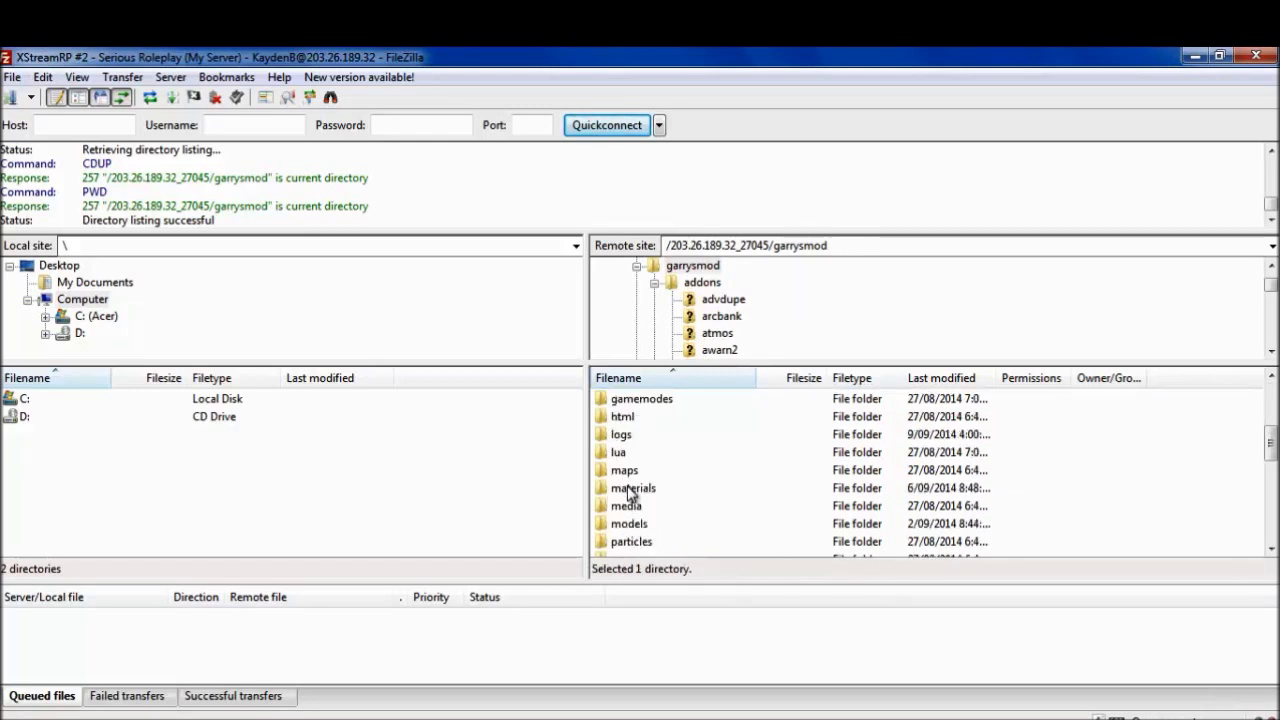
click(628, 490)
click(646, 523)
scroll(666, 480, up, 1)
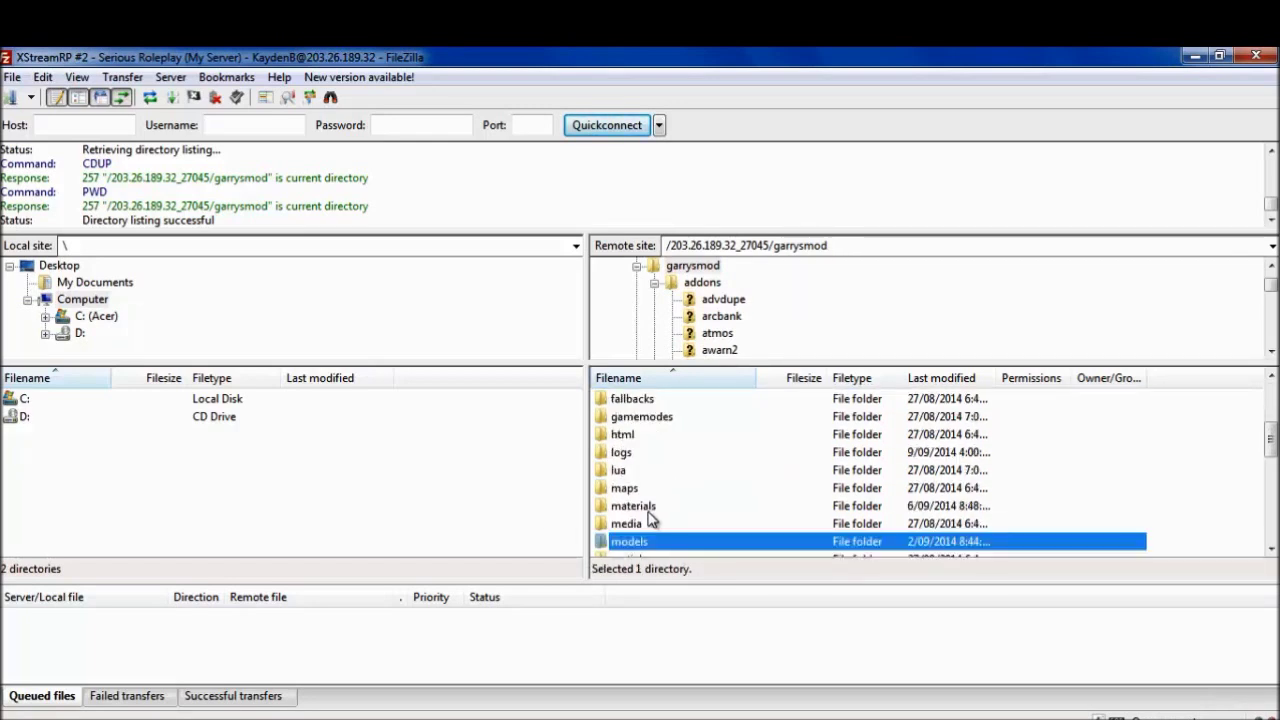
Open the lua/autorun/server folder on the remote site and open resources.lua for editing
double_click(630, 470)
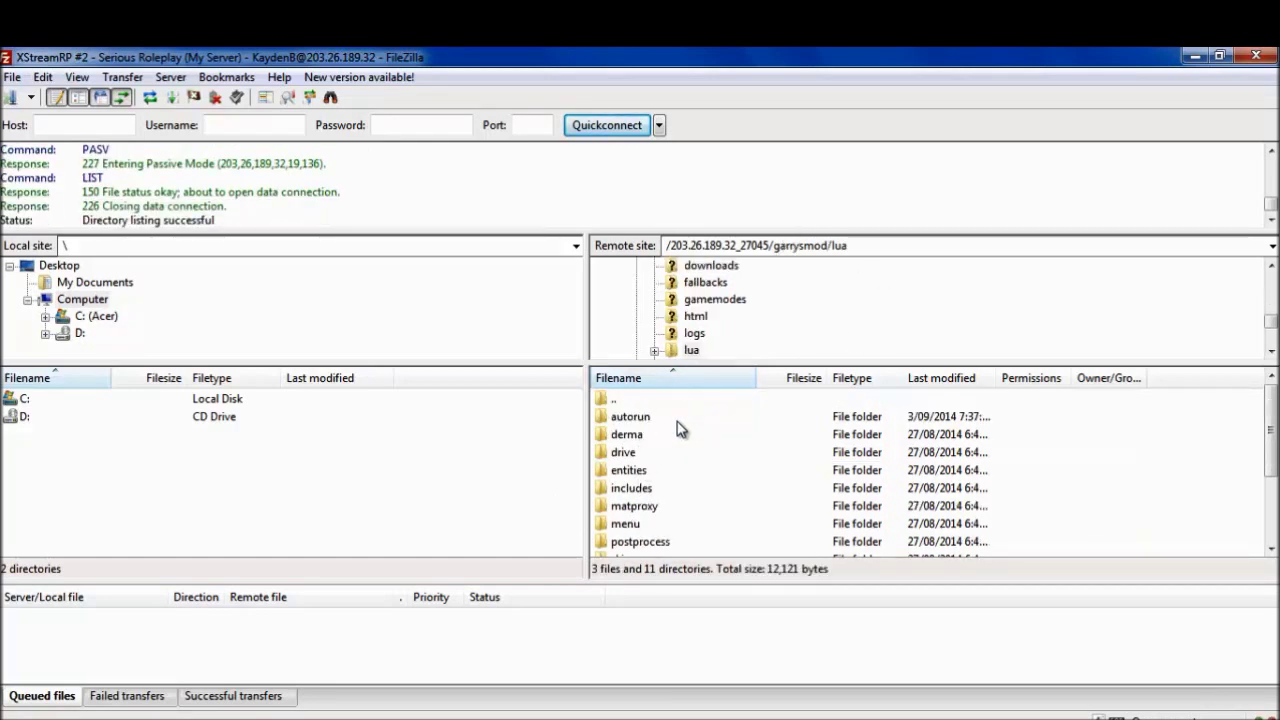
double_click(668, 418)
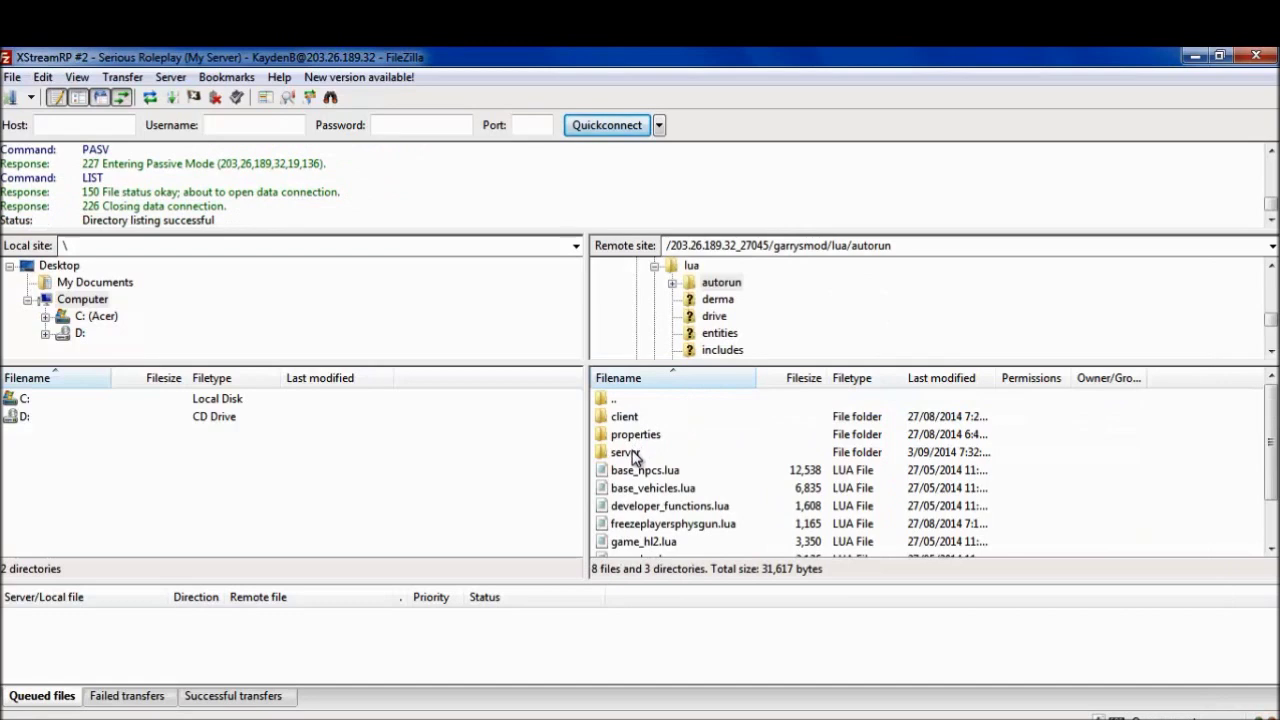
double_click(628, 452)
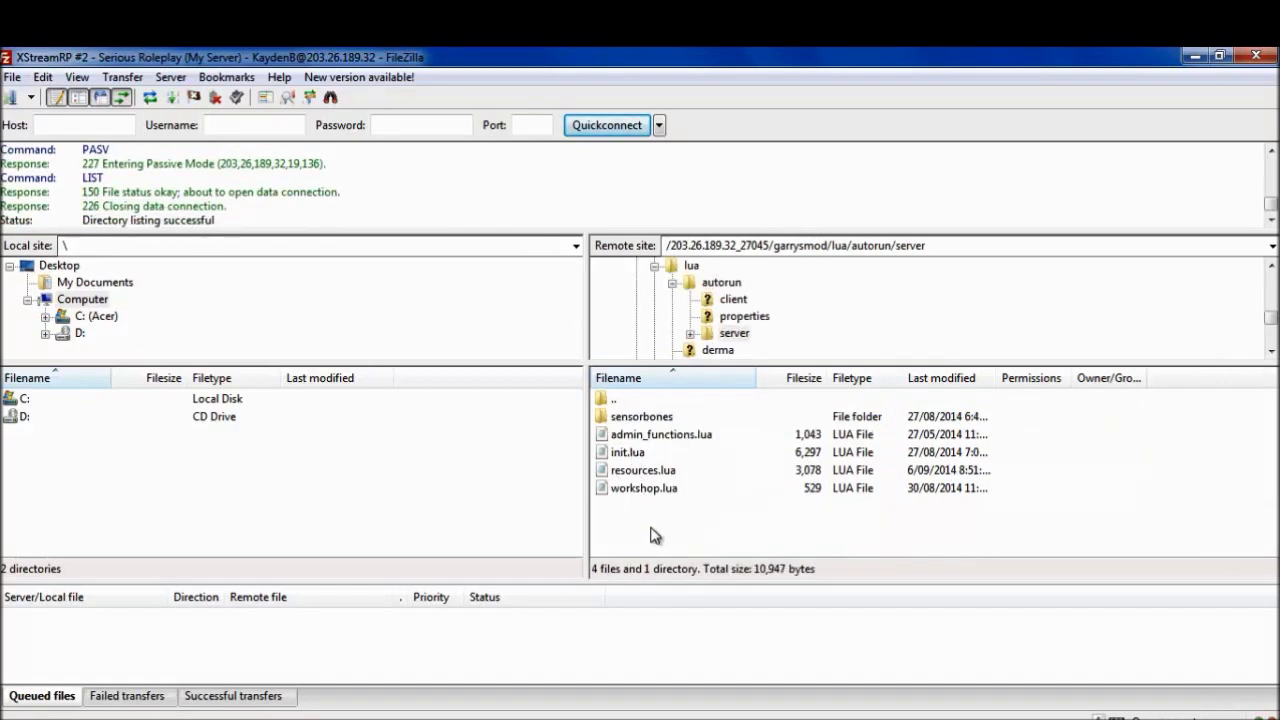
right_click(686, 476)
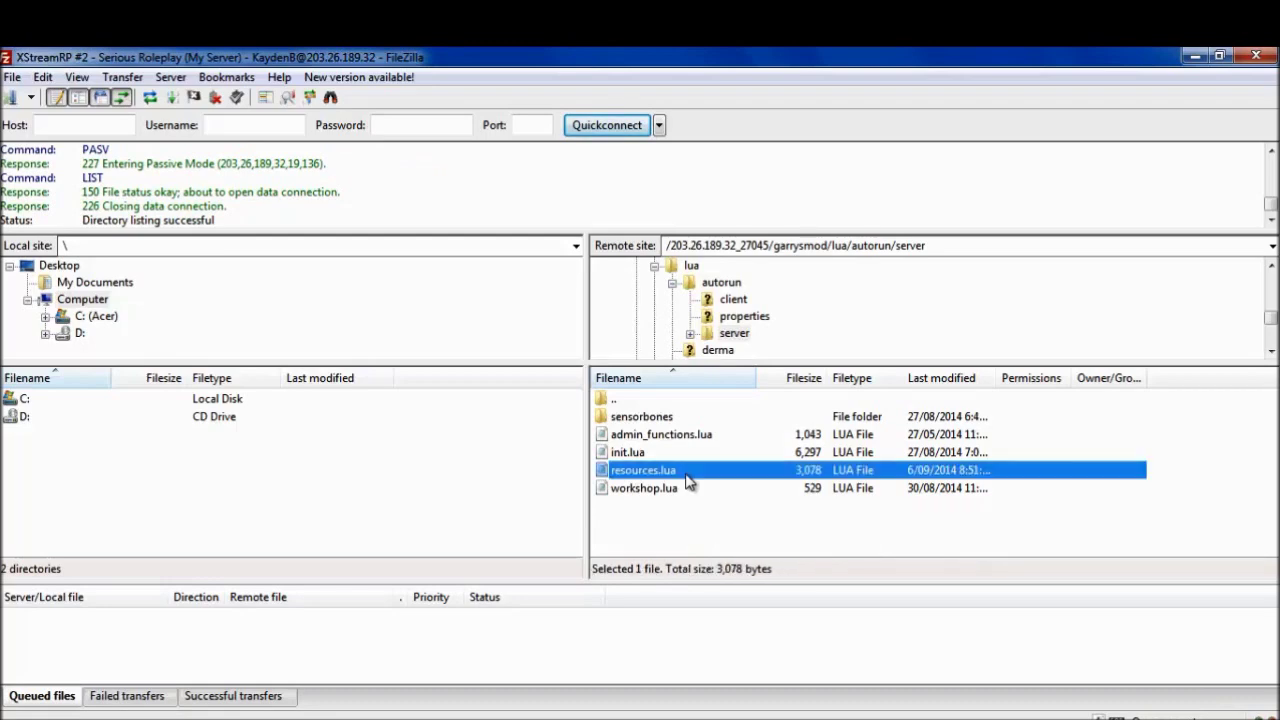
click(776, 530)
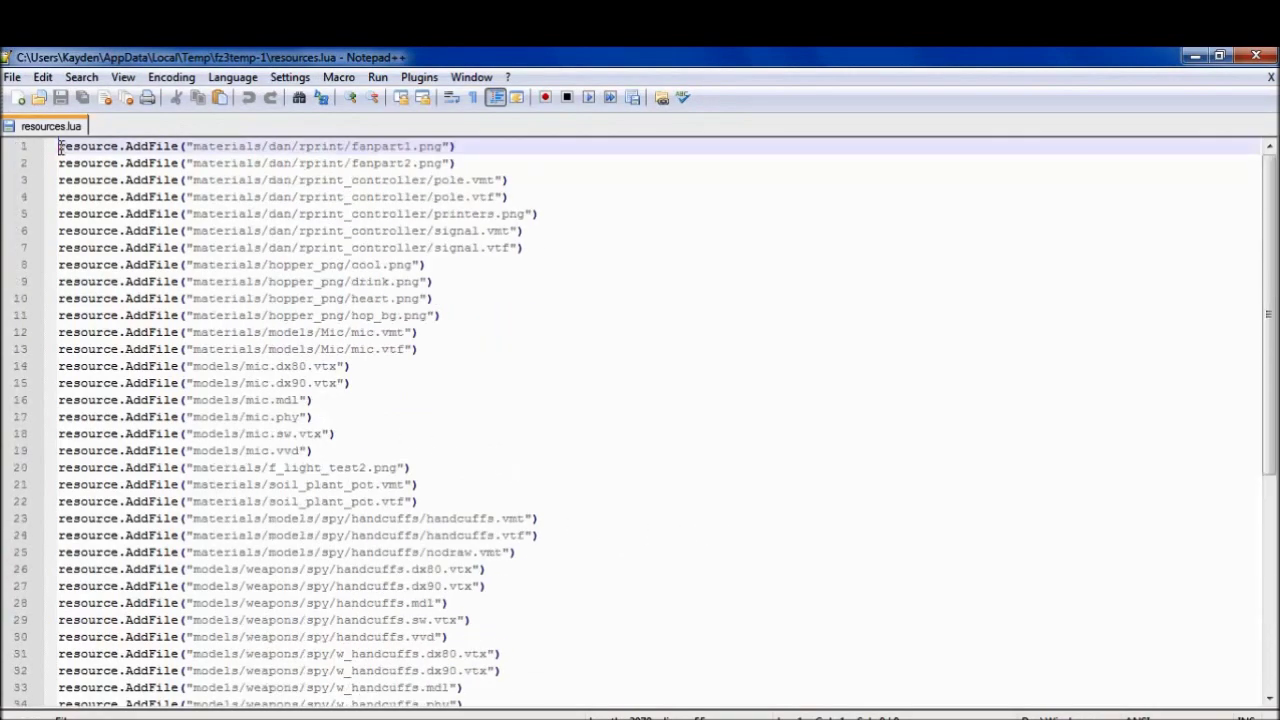
Examine the resource.AddFile command and the materials/dan/rprint/fanpart1.png path on line 1 of resources.lua
drag(61, 146, 181, 146)
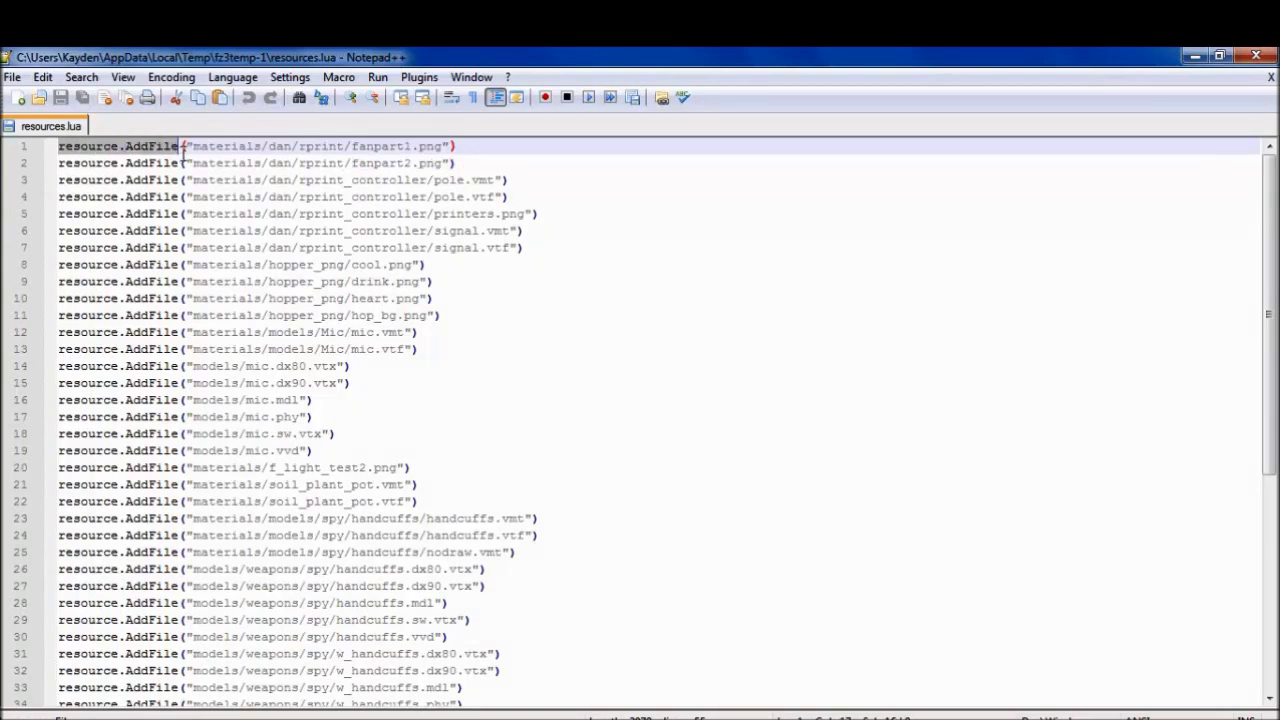
drag(183, 146, 453, 146)
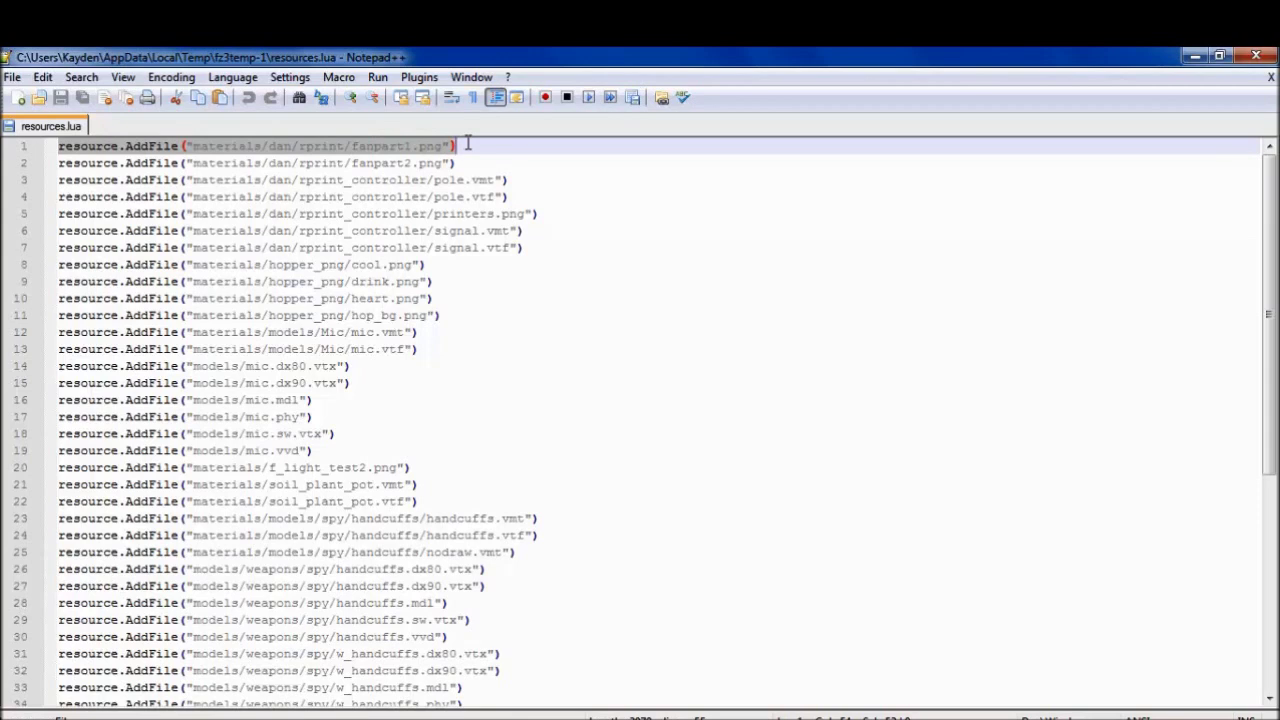
click(465, 146)
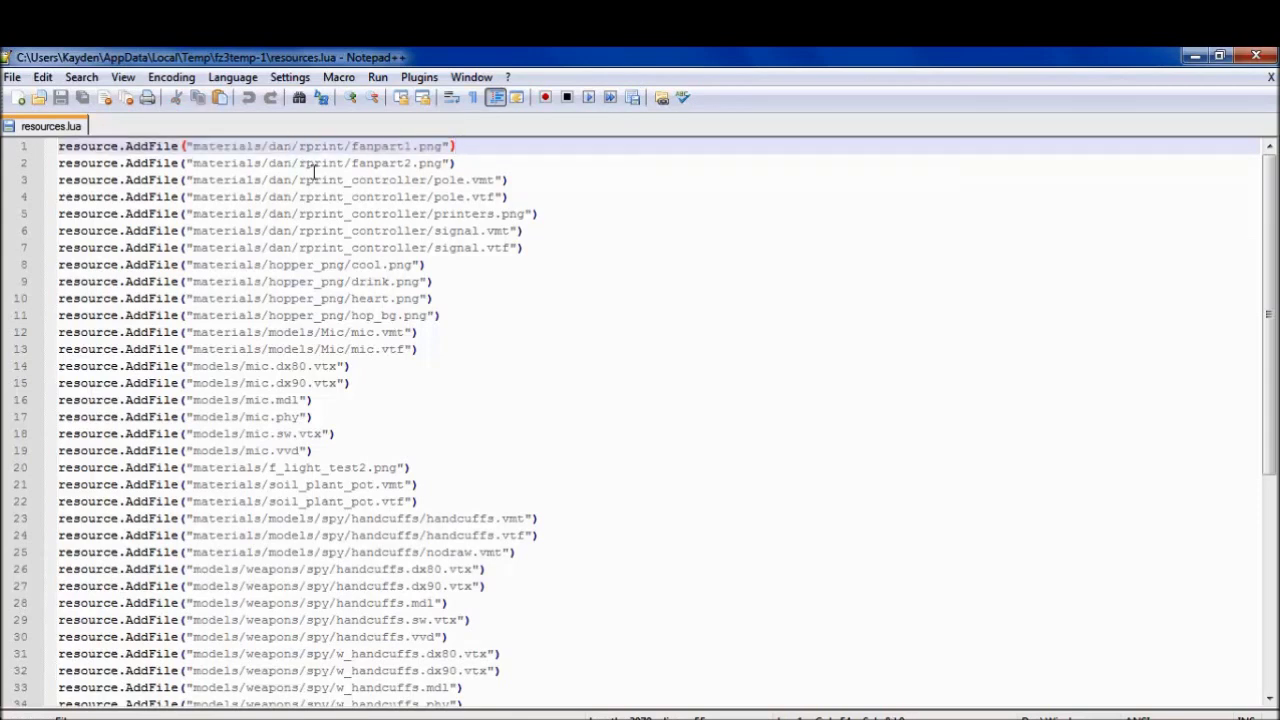
scroll(484, 440, down, 1)
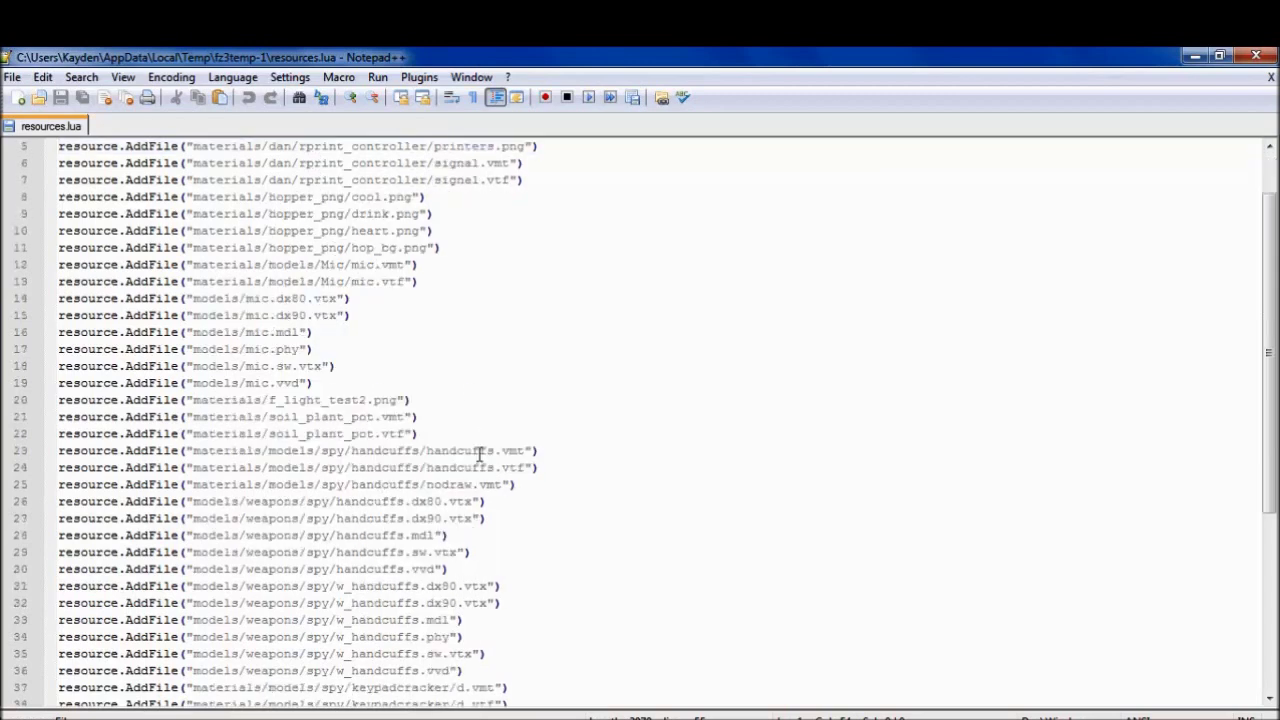
scroll(504, 503, up, 2)
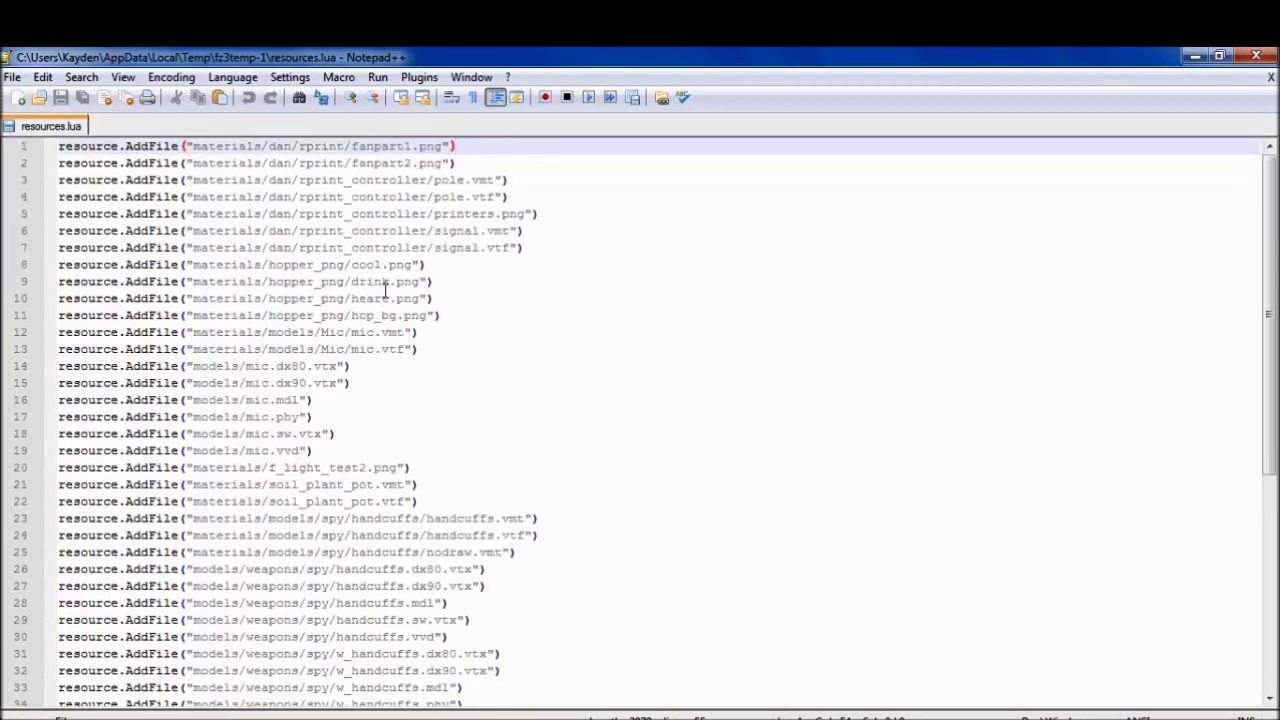
drag(464, 146, 494, 121)
Switch to FileZilla and go back up from lua/autorun/server to the garrysmod folder on the remote site
mouse_move(198, 716)
click(205, 650)
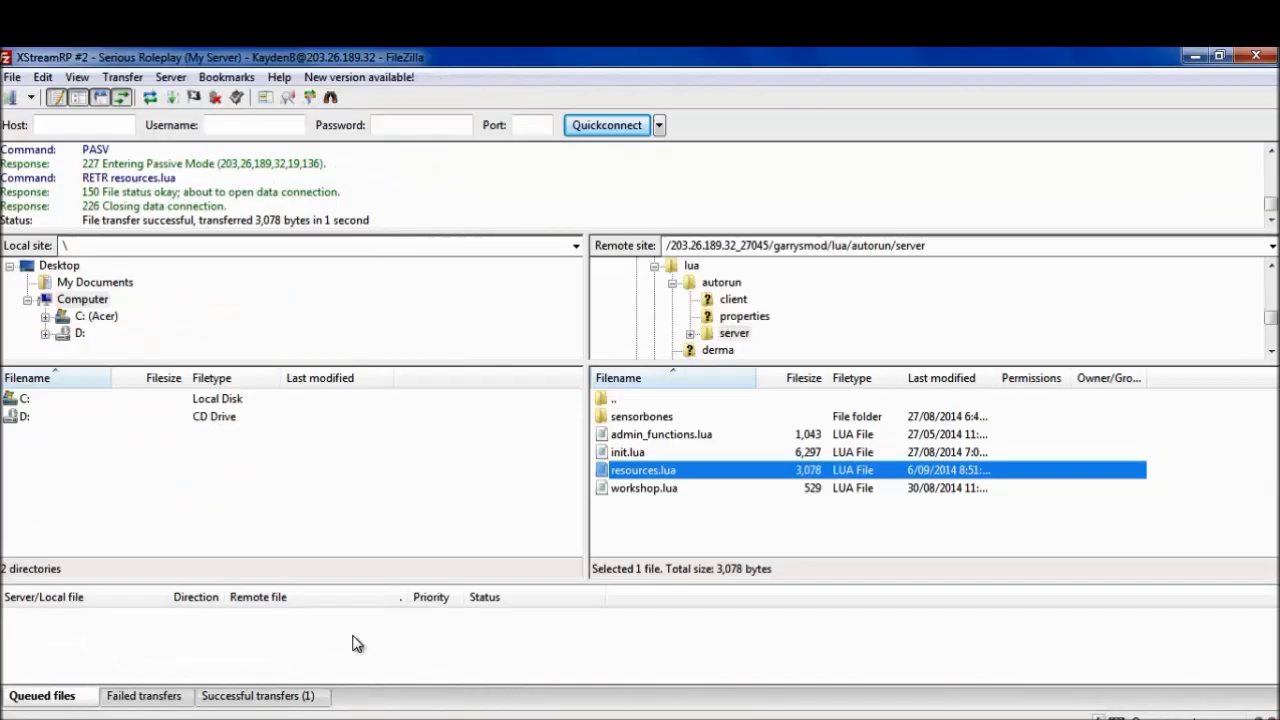
double_click(662, 404)
double_click(662, 402)
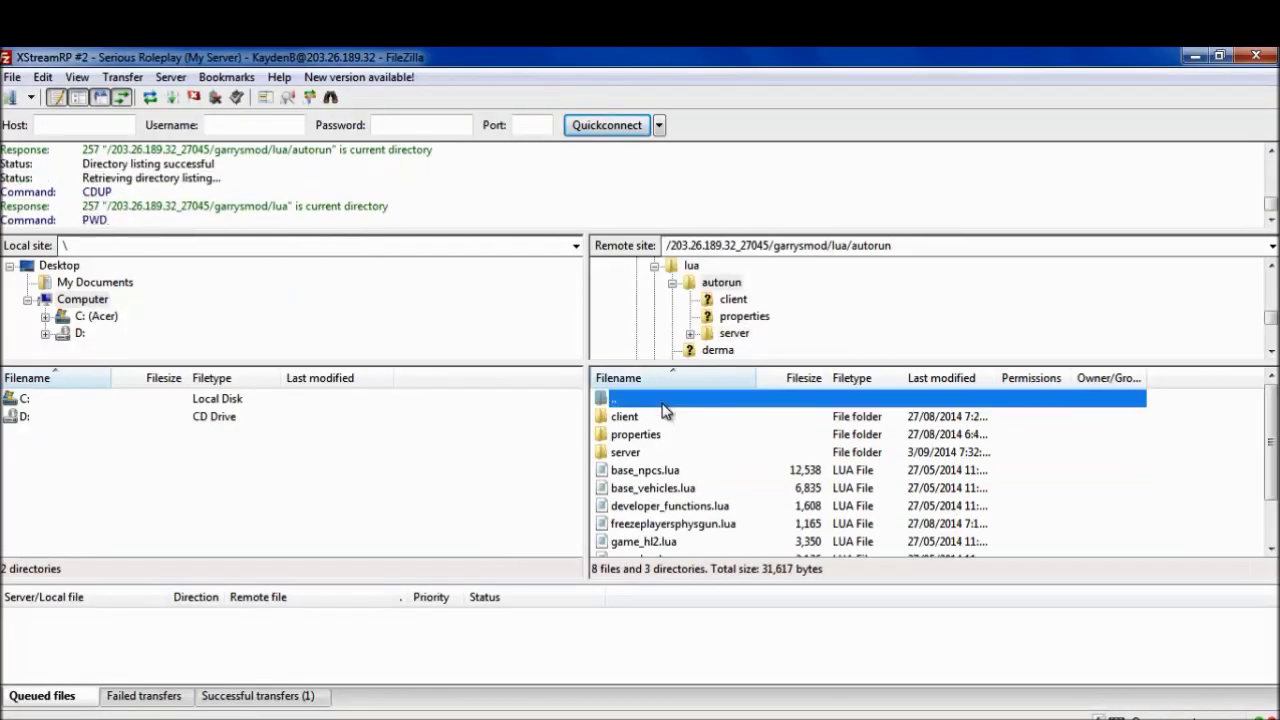
double_click(657, 400)
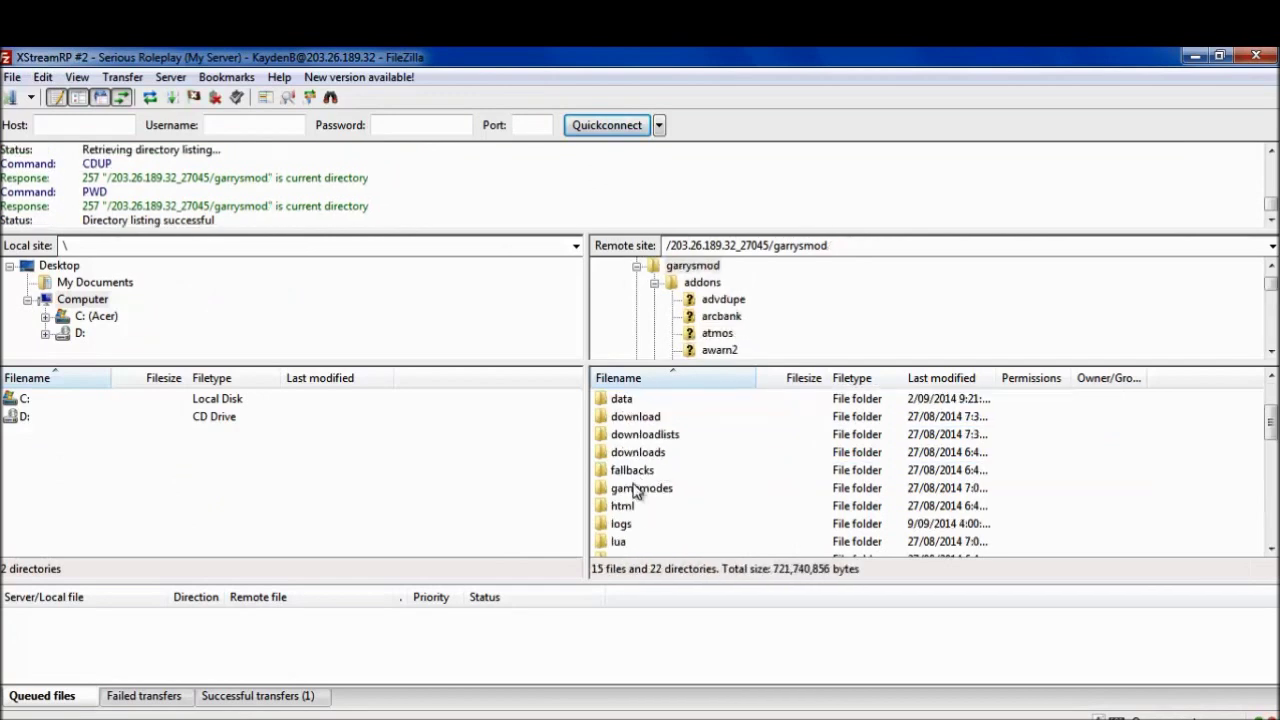
Open the materials/dan/rprint folder on the remote site
click(651, 486)
scroll(640, 490, down, 1)
double_click(643, 503)
key(alt+Tab)
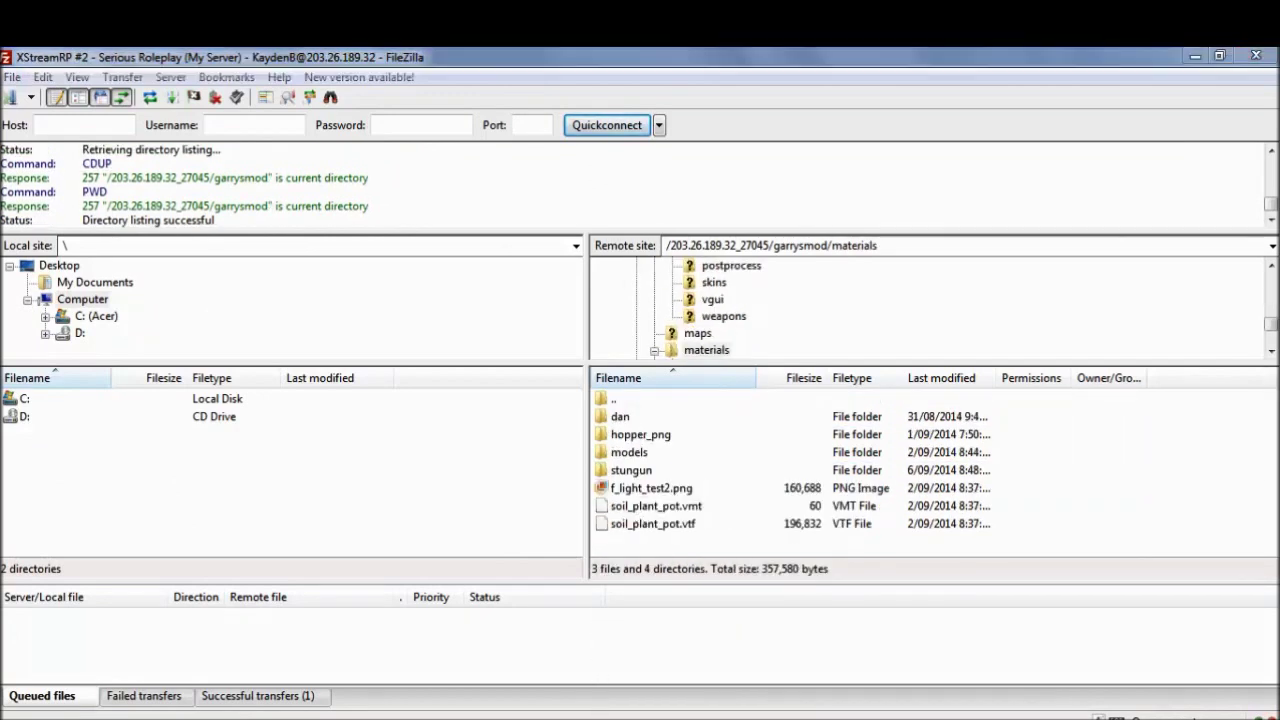
key(alt+Tab)
double_click(633, 416)
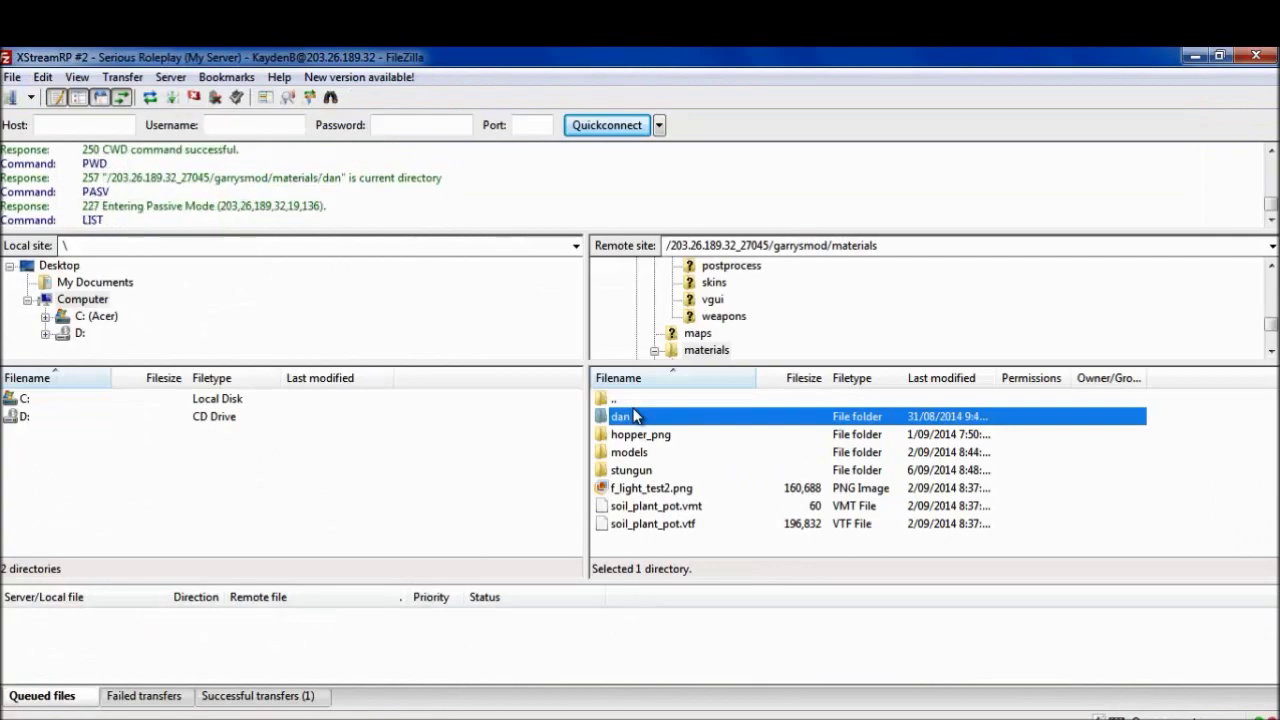
double_click(660, 417)
Compare the fanpart1.png and fanpart2.png files in the remote rprint folder with lines 1 and 2 of resources.lua
key(alt+Tab)
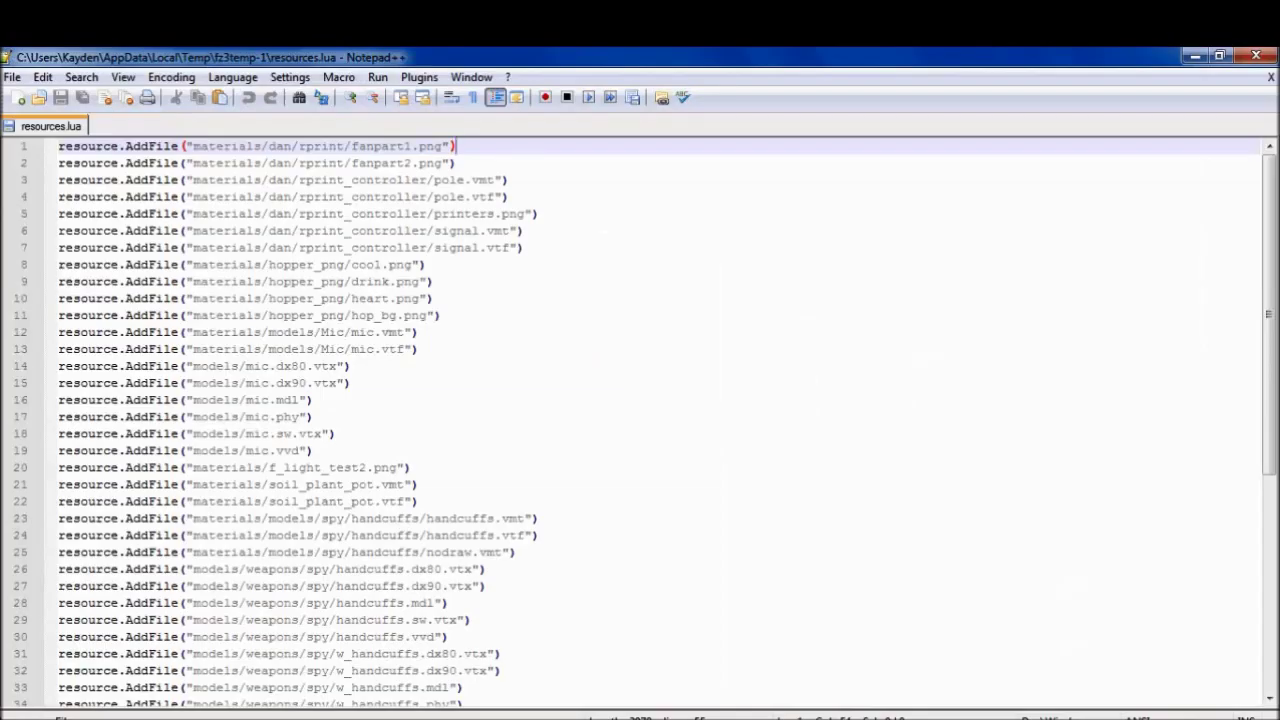
key(alt+Tab)
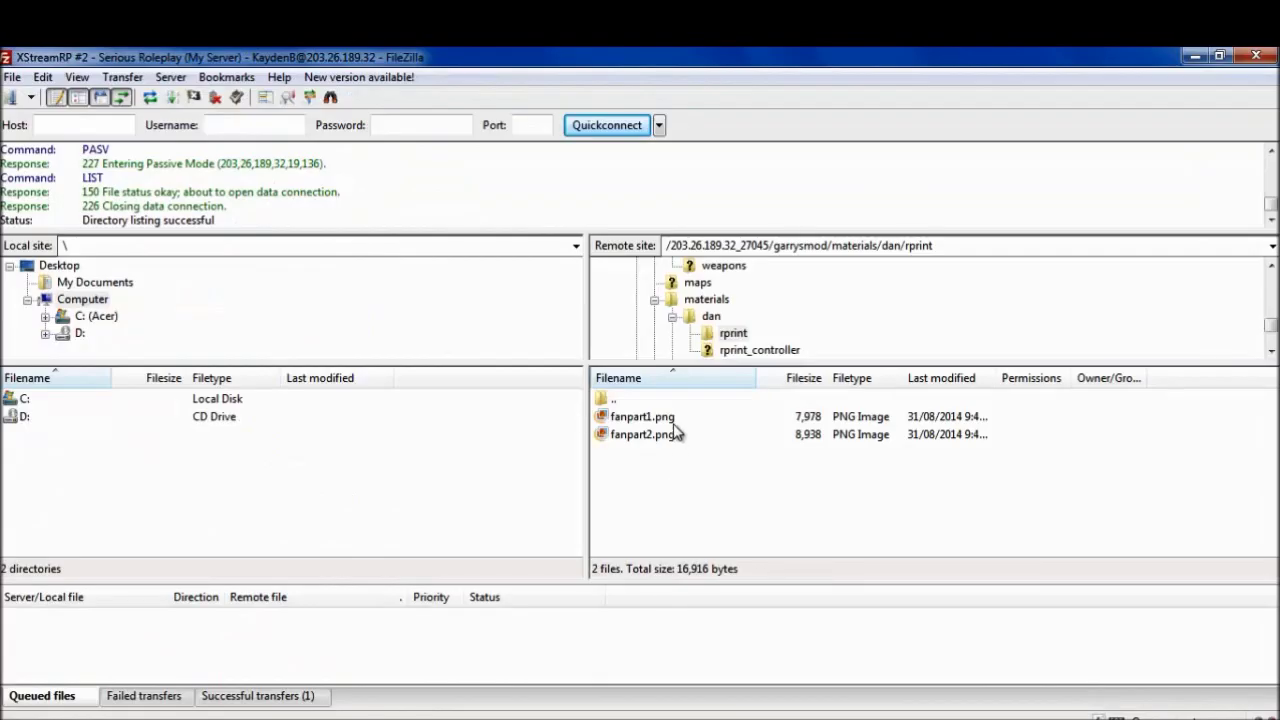
click(675, 418)
key(alt+Tab)
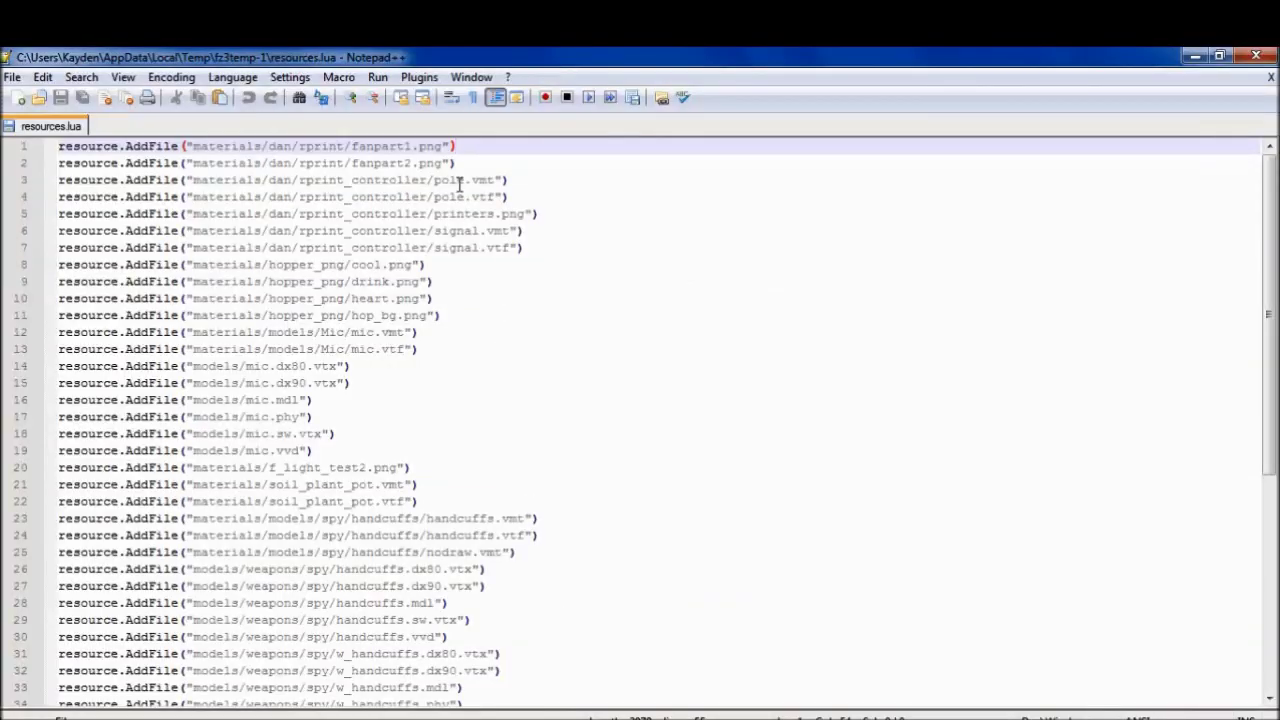
mouse_move(475, 166)
mouse_down()
mouse_move(31, 163)
mouse_move(491, 159)
mouse_up()
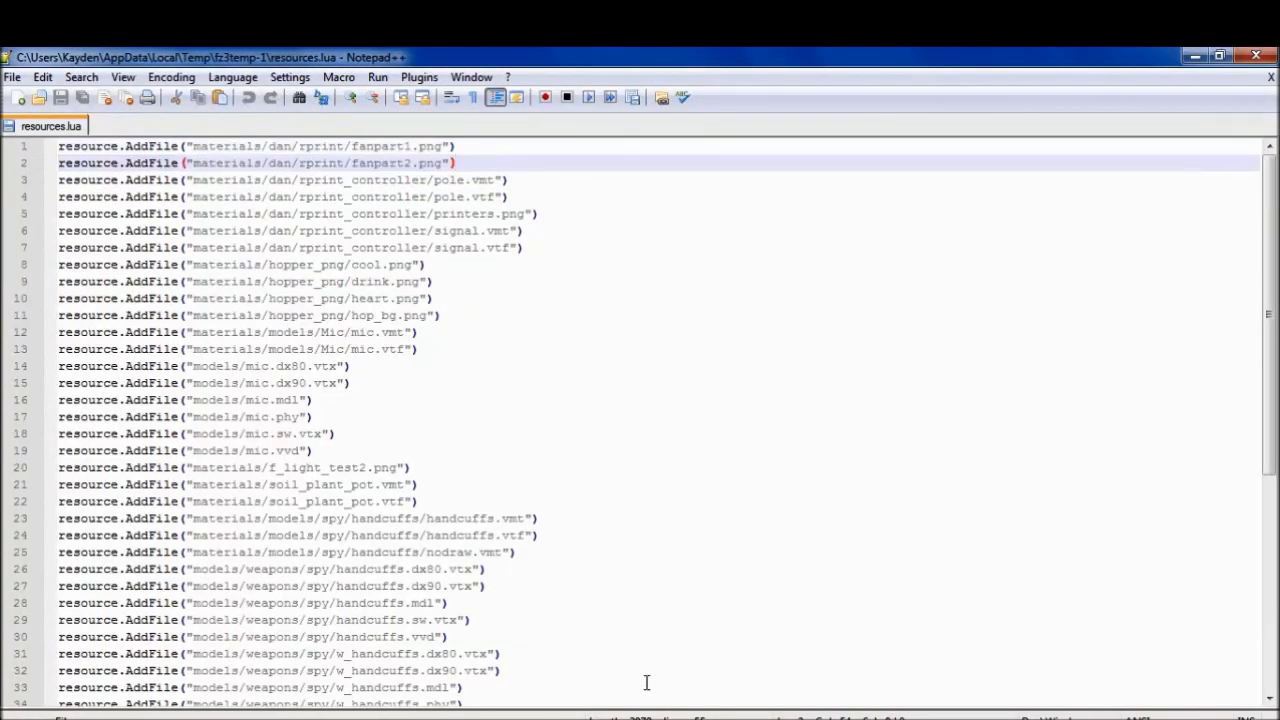
Switch to FileZilla and return from materials/dan/rprint to the garrysmod folder on the remote site
key(alt+Tab)
click(676, 402)
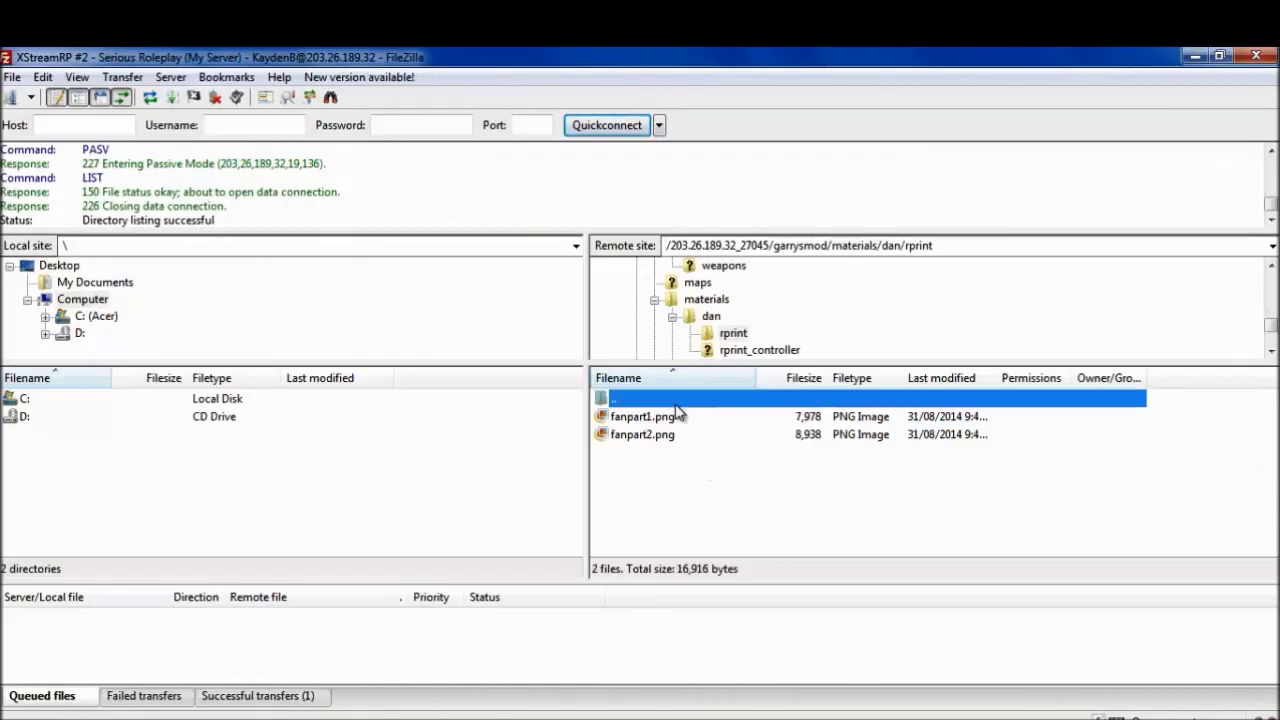
double_click(675, 405)
double_click(676, 405)
double_click(676, 404)
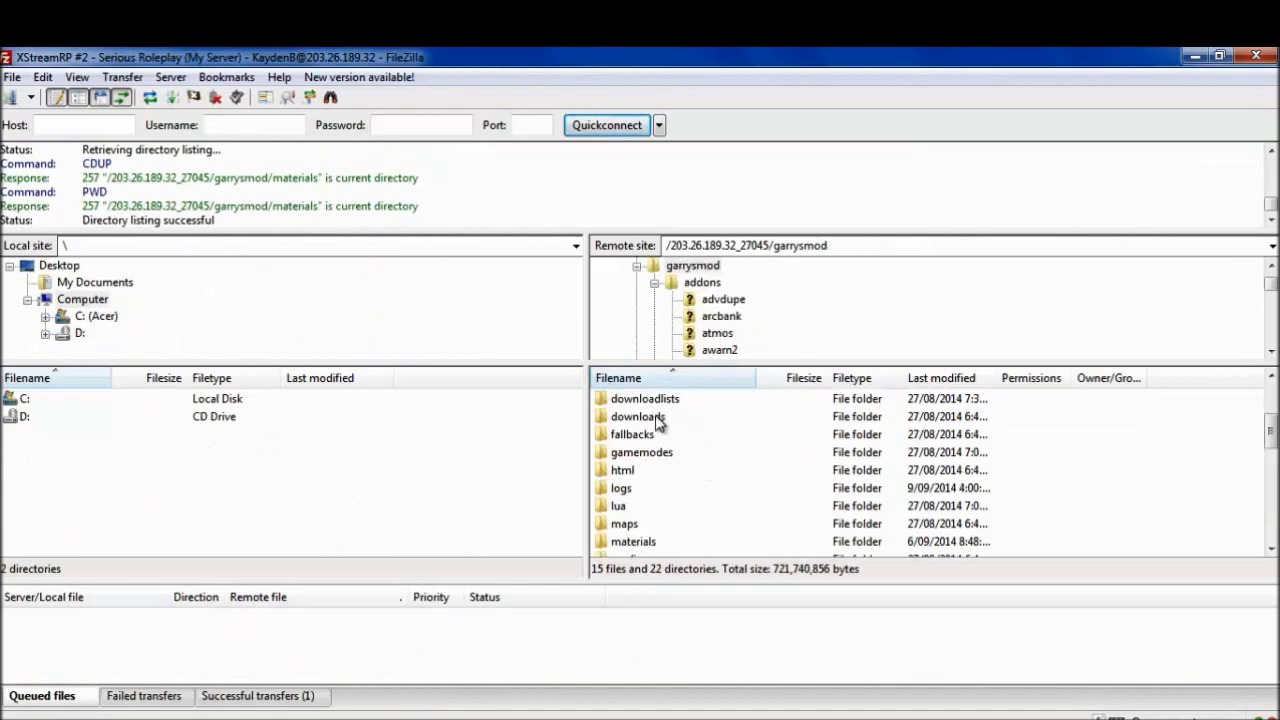
Switch to resources.lua in Notepad++ and highlight the handcuffs line for models/weapons/spy/w_handcuffs.vvd
click(664, 714)
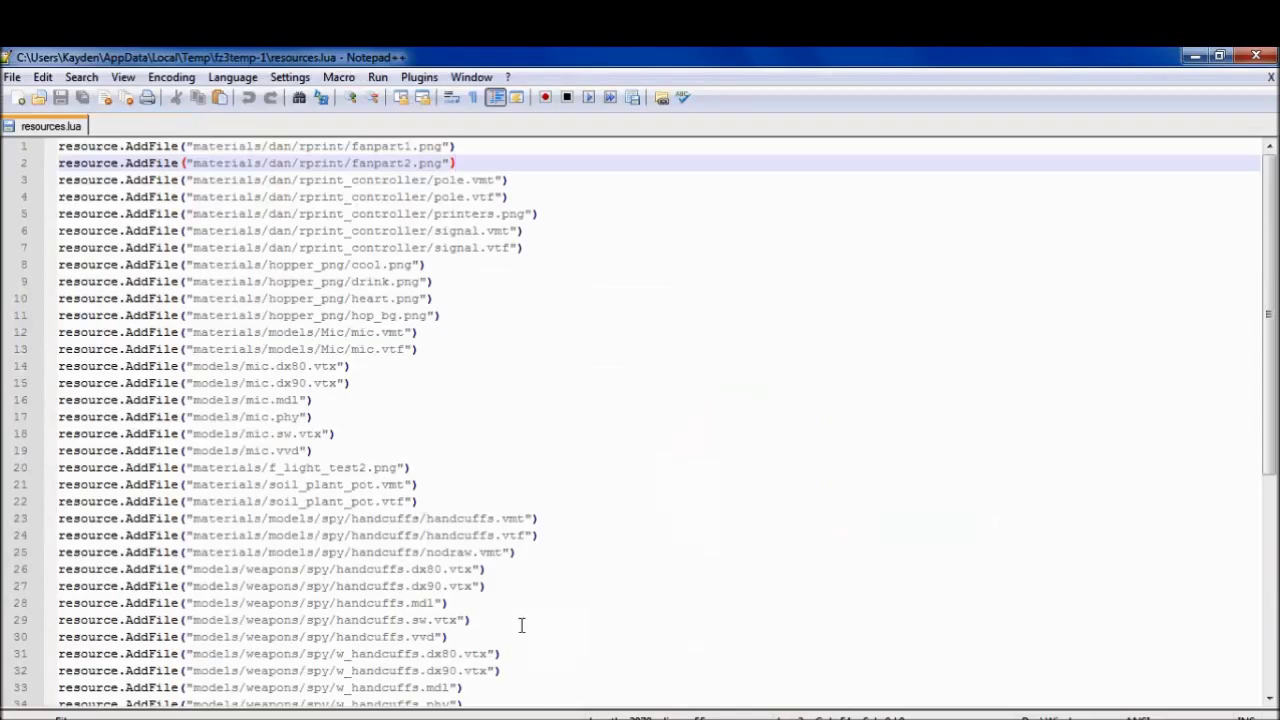
scroll(521, 625, down, 7)
scroll(543, 523, up, 3)
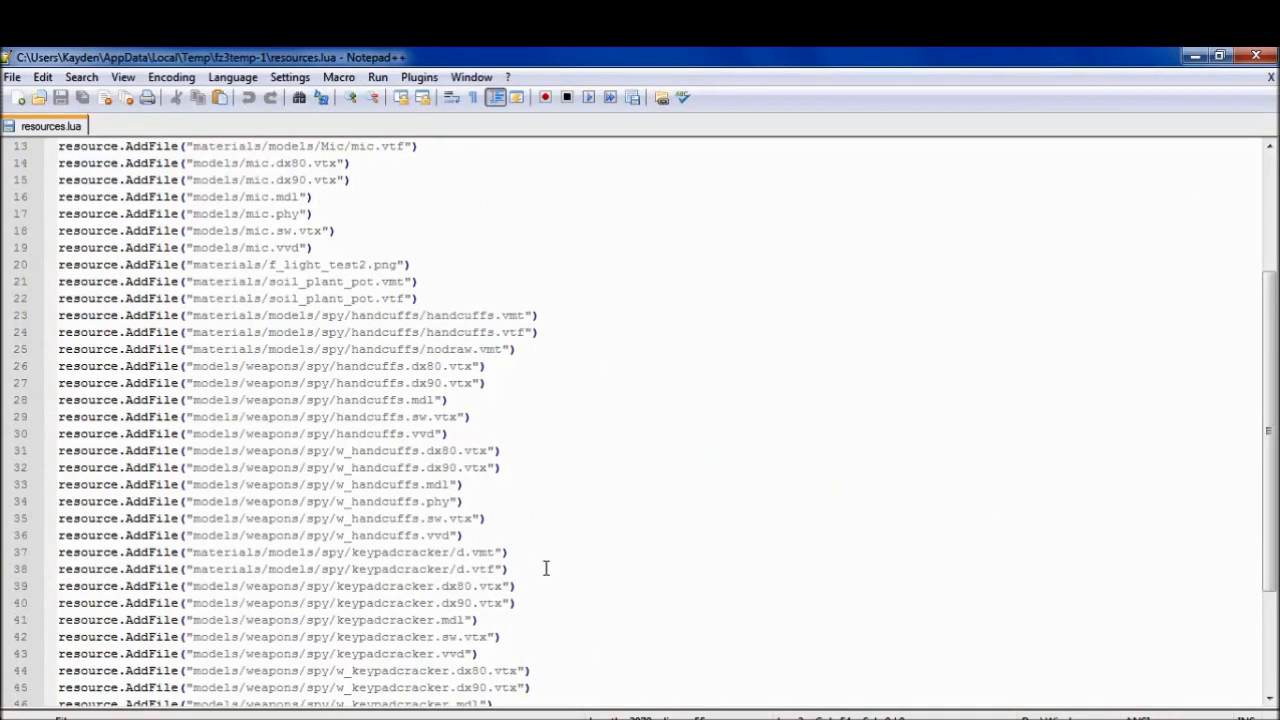
click(546, 568)
drag(531, 533, 18, 447)
click(519, 533)
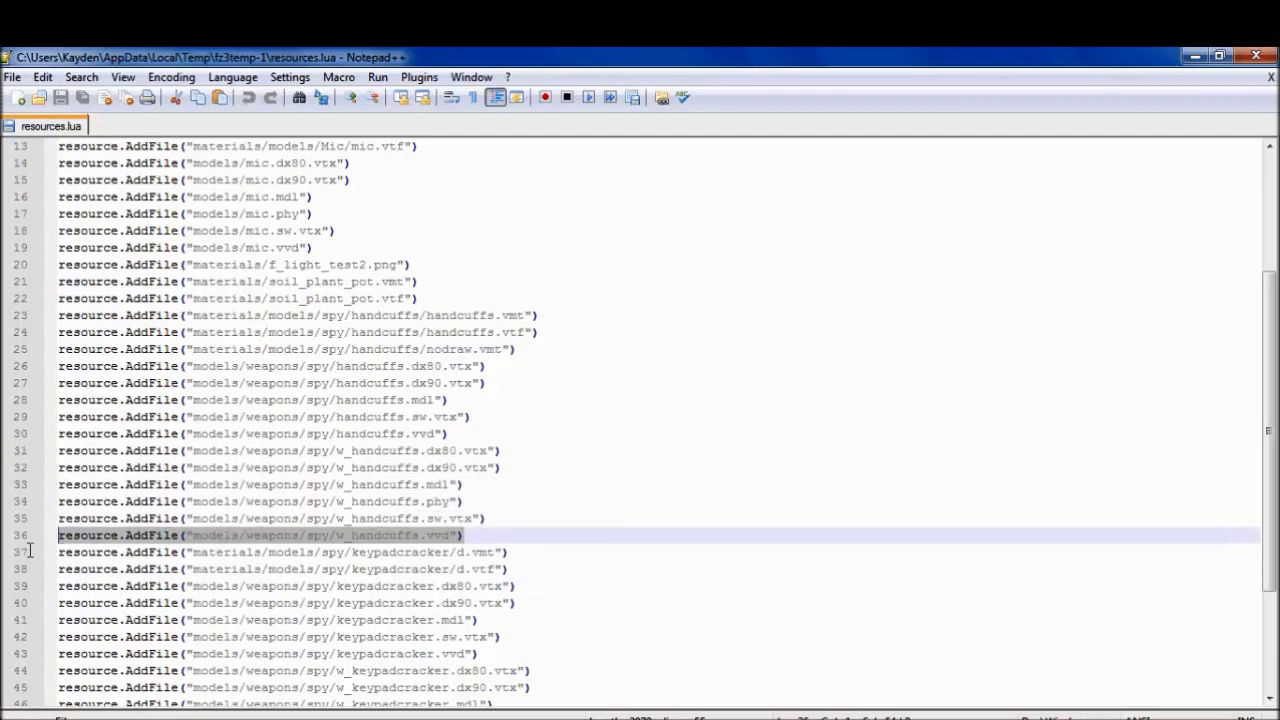
Review the full list of resource.AddFile entries in resources.lua from beginning to end
scroll(533, 535, up, 2)
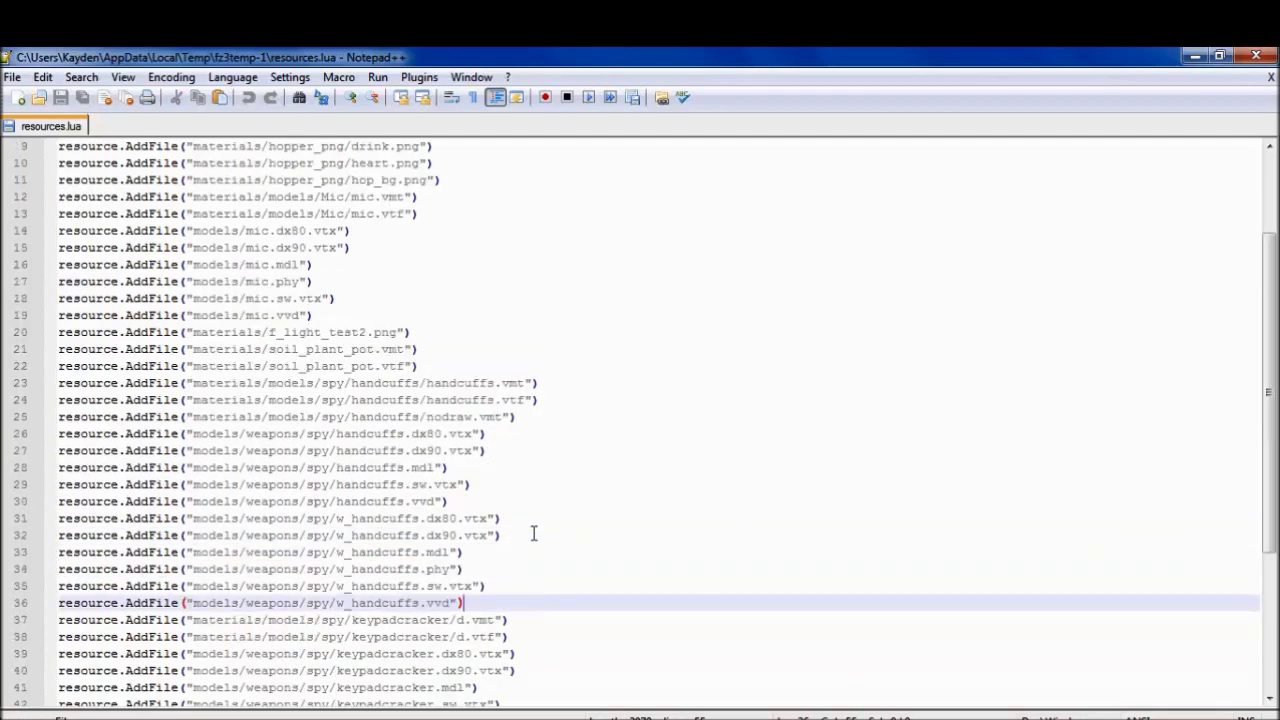
scroll(531, 531, down, 5)
scroll(531, 531, up, 7)
scroll(498, 525, up, 1)
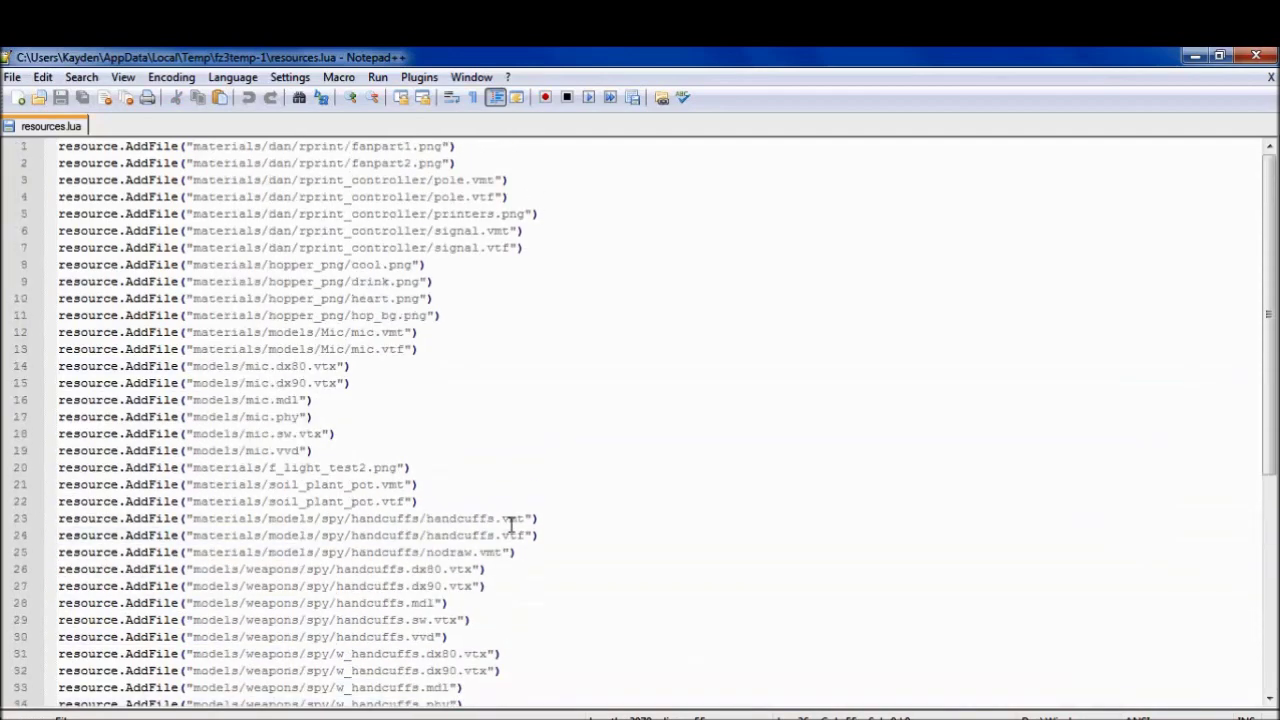
scroll(383, 481, down, 7)
click(383, 684)
scroll(574, 586, up, 7)
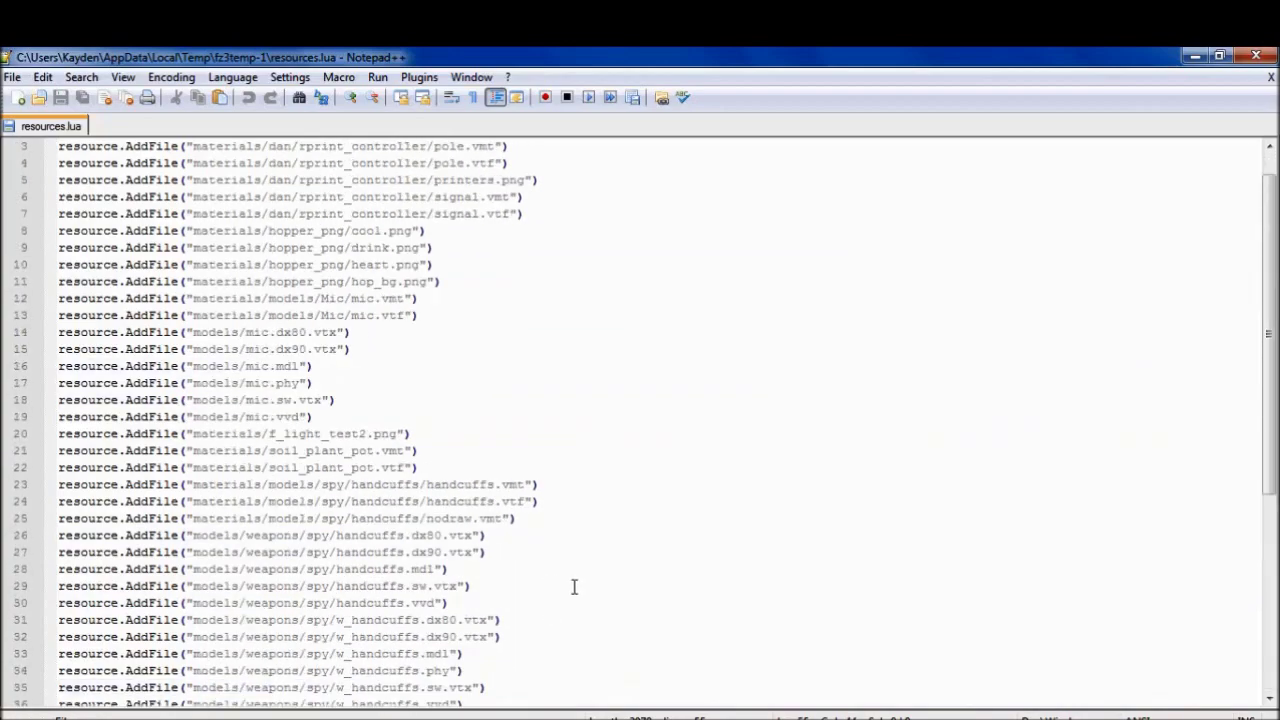
Check resources.lua once more, switch to FileZilla and select the lua folder in the remote garrysmod folder
key(alt+Tab)
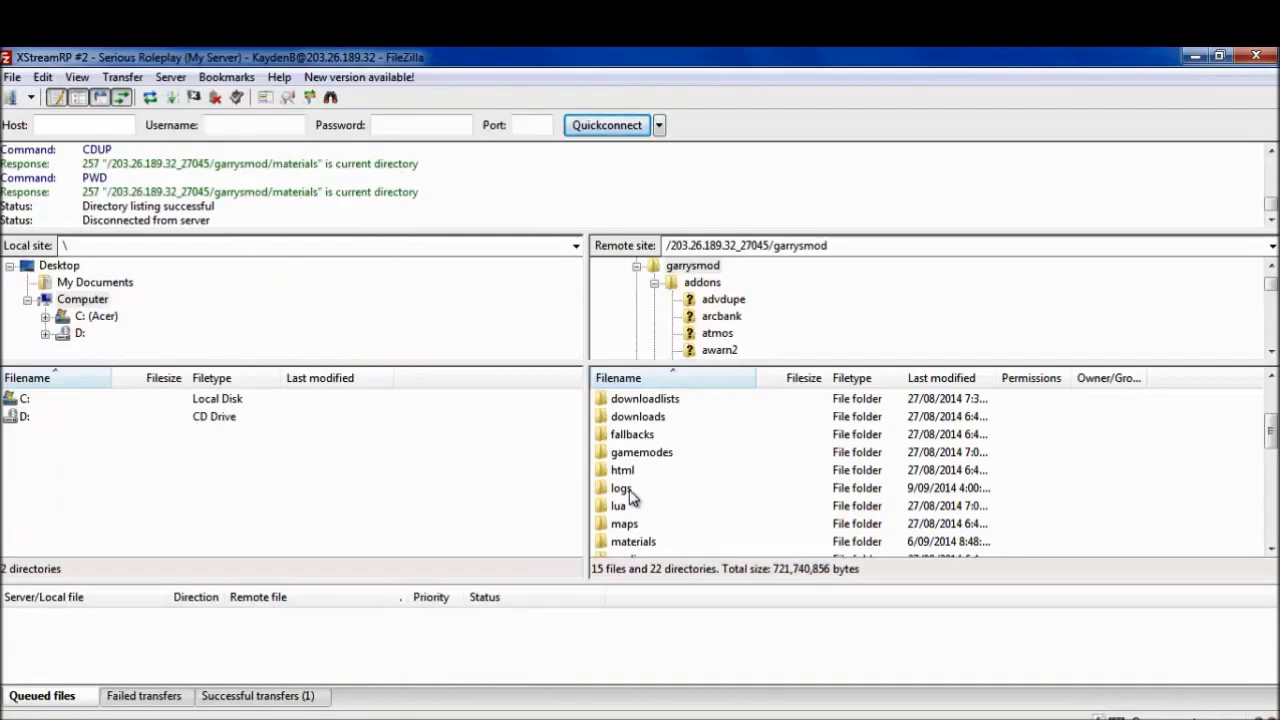
key(alt+Tab)
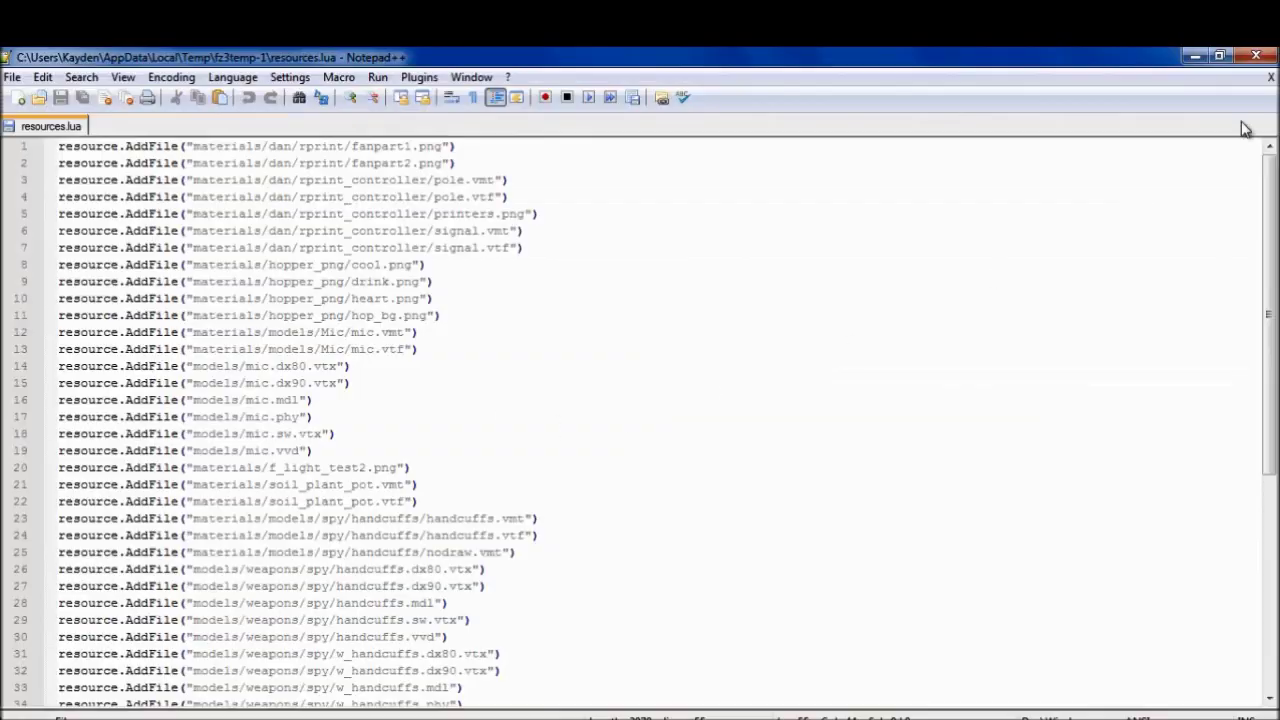
key(alt+Tab)
click(717, 507)
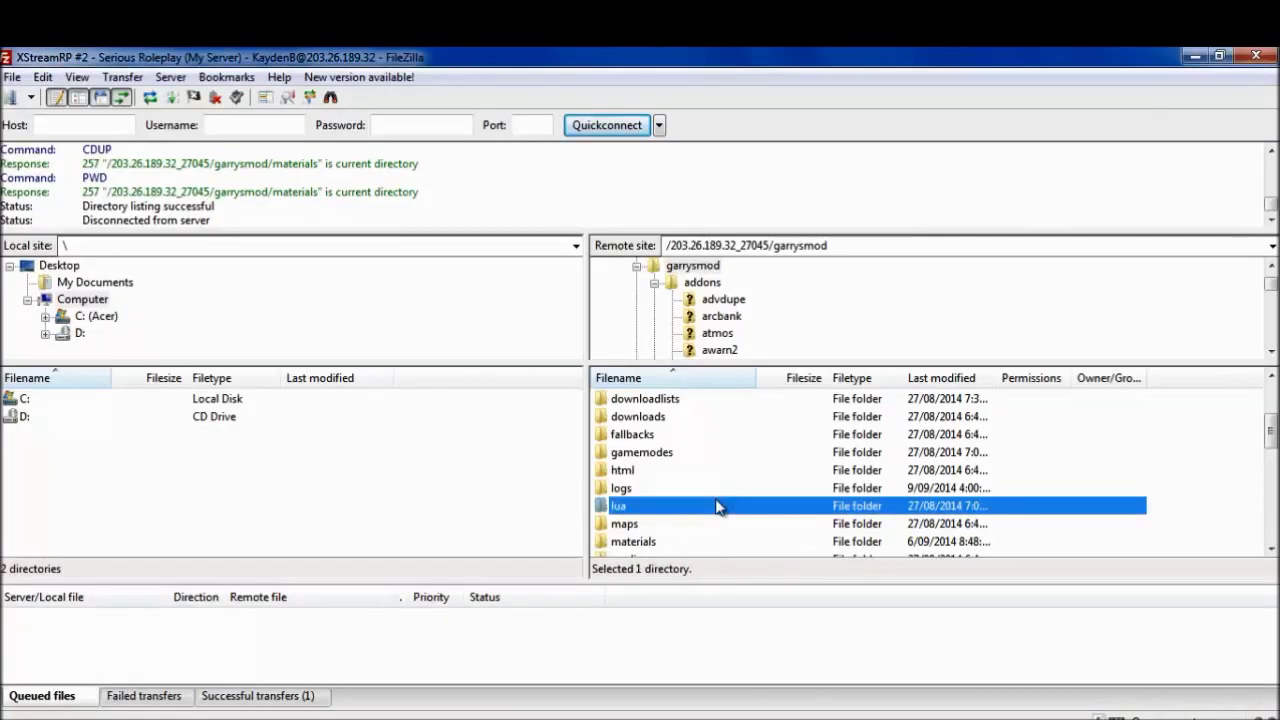
Switch to the Cyrentek control panel in Chrome and reload the GMod 20 slots service page
scroll(717, 507, up, 3)
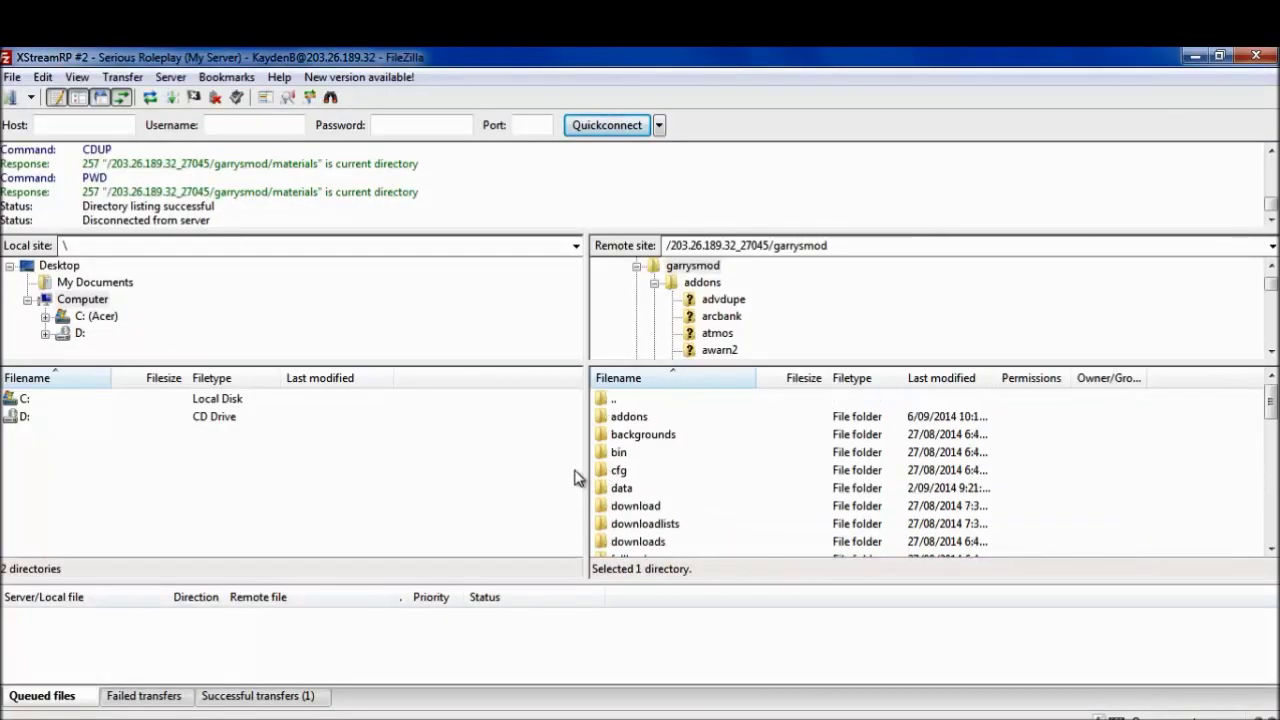
mouse_move(100, 716)
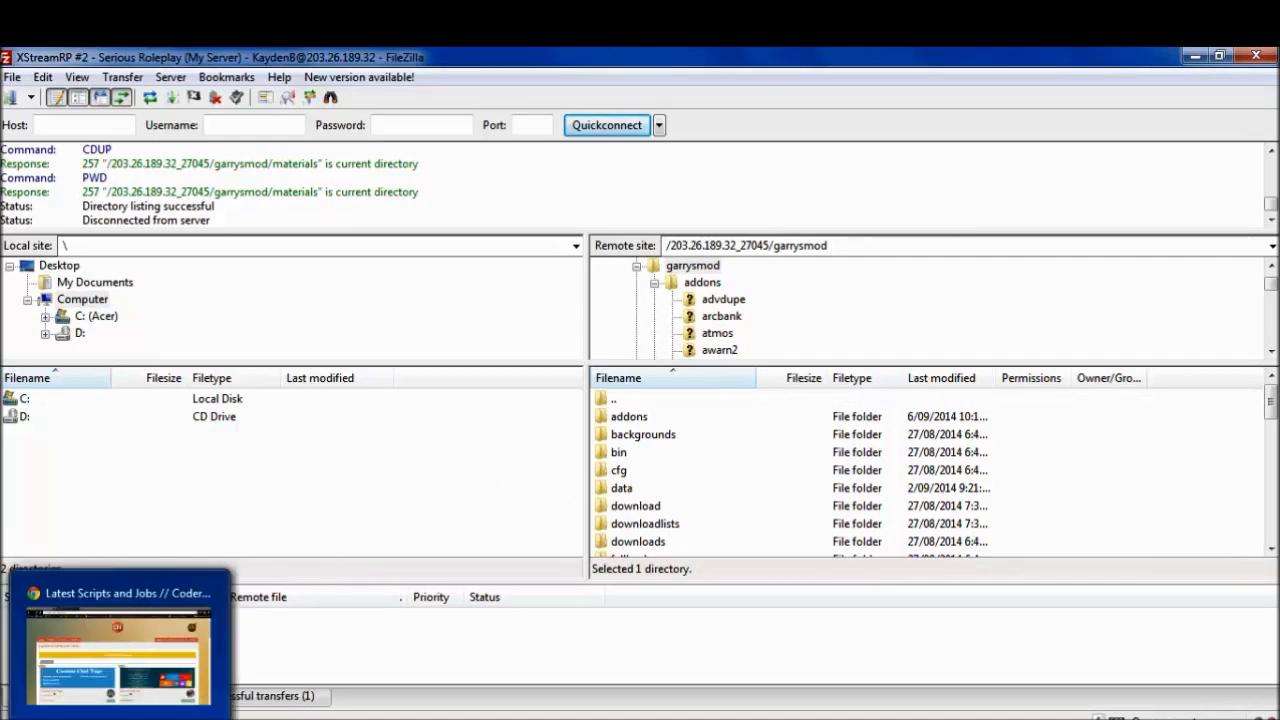
click(100, 652)
click(92, 58)
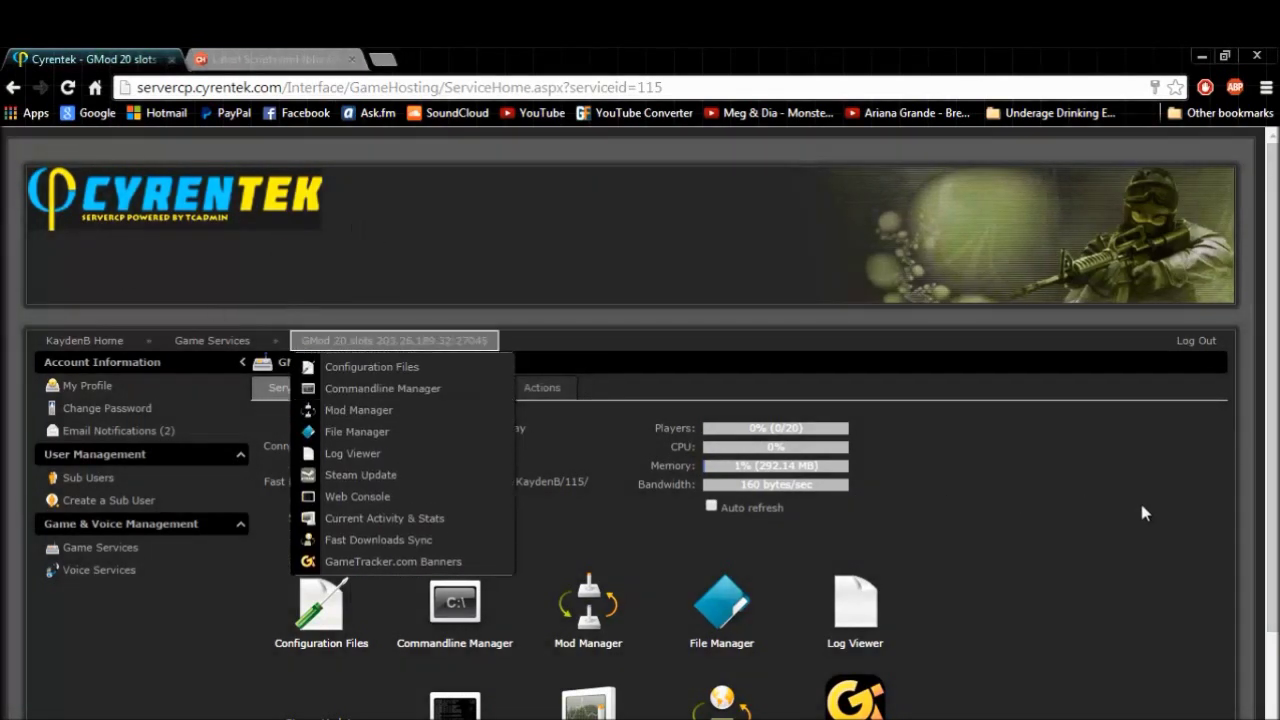
scroll(1078, 499, down, 1)
middle_click(1068, 485)
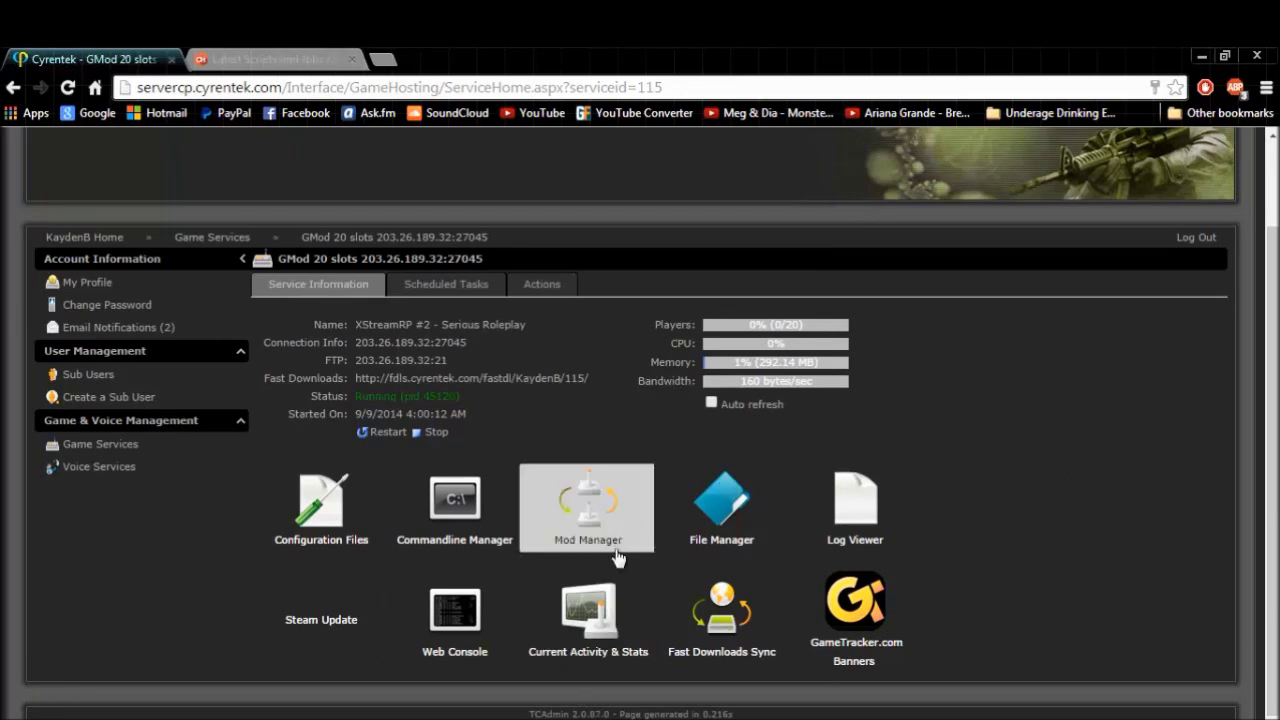
click(74, 90)
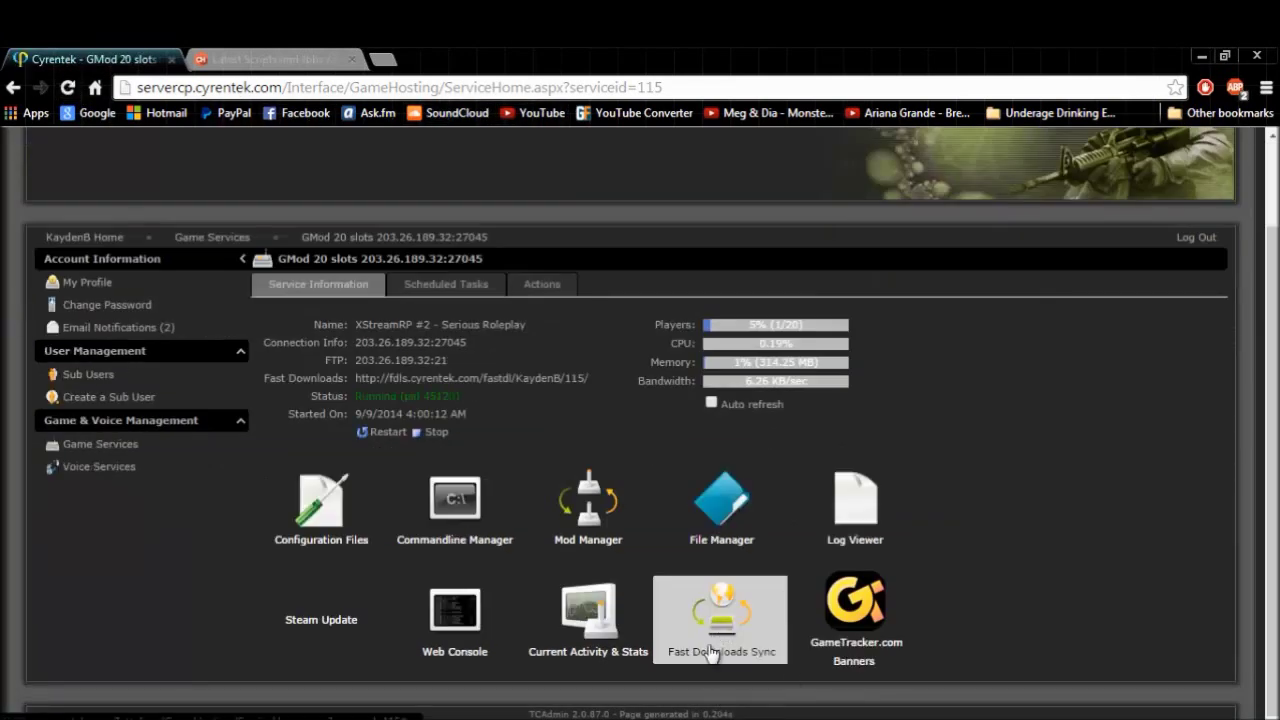
Run the fast downloads synchronization for the server, then review its log and close the log window
click(722, 630)
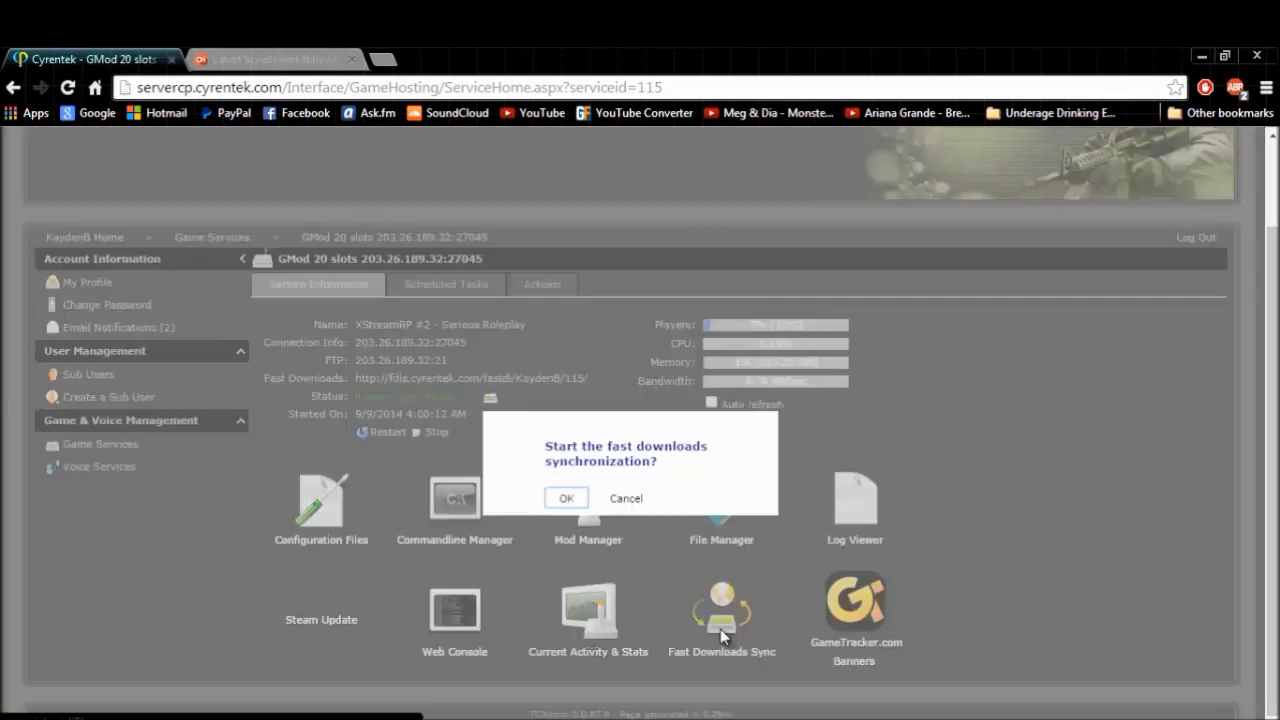
click(566, 499)
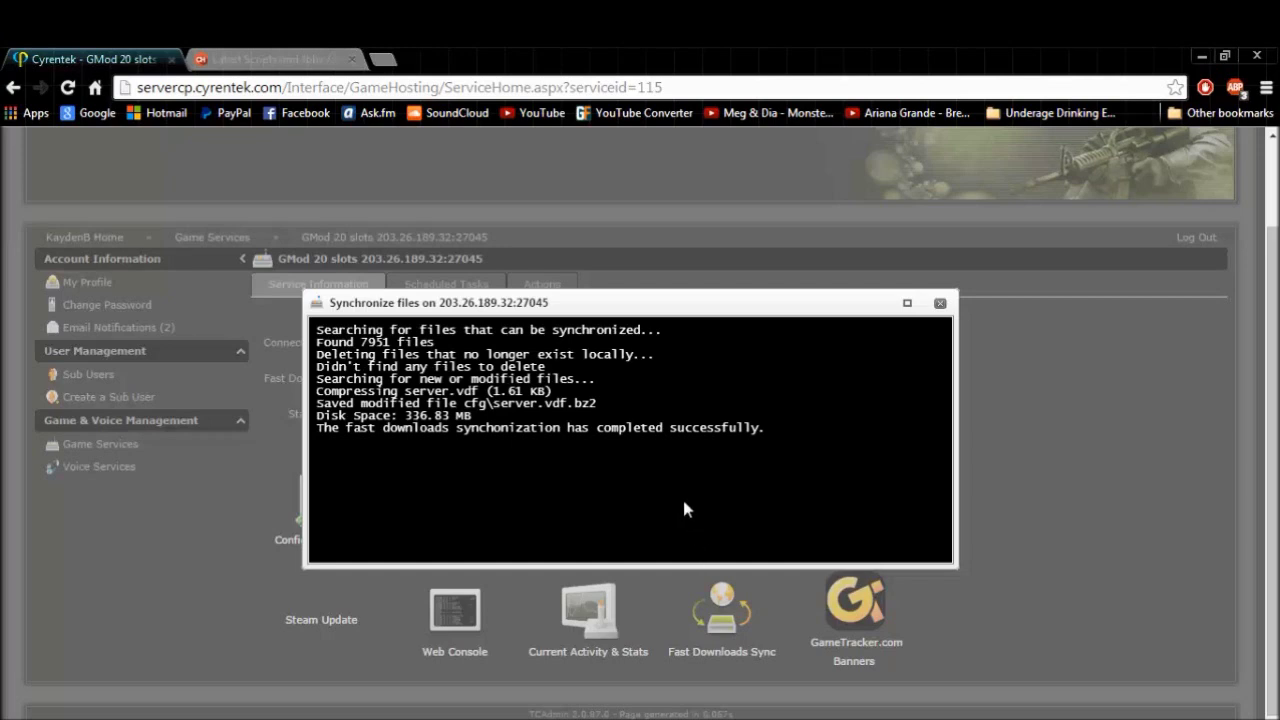
drag(316, 391, 644, 408)
click(641, 400)
drag(766, 431, 802, 443)
click(940, 302)
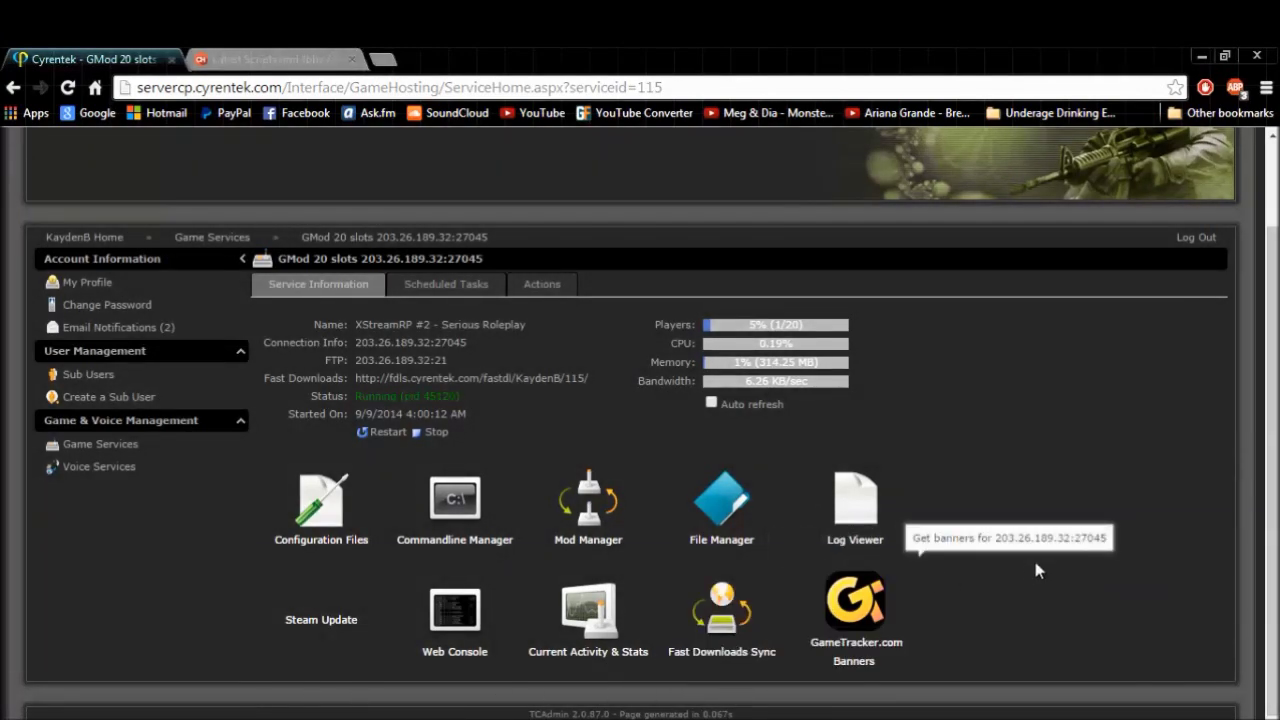
Restart the XStreamRP #2 server and switch to the running Garry's Mod game's server list
click(383, 435)
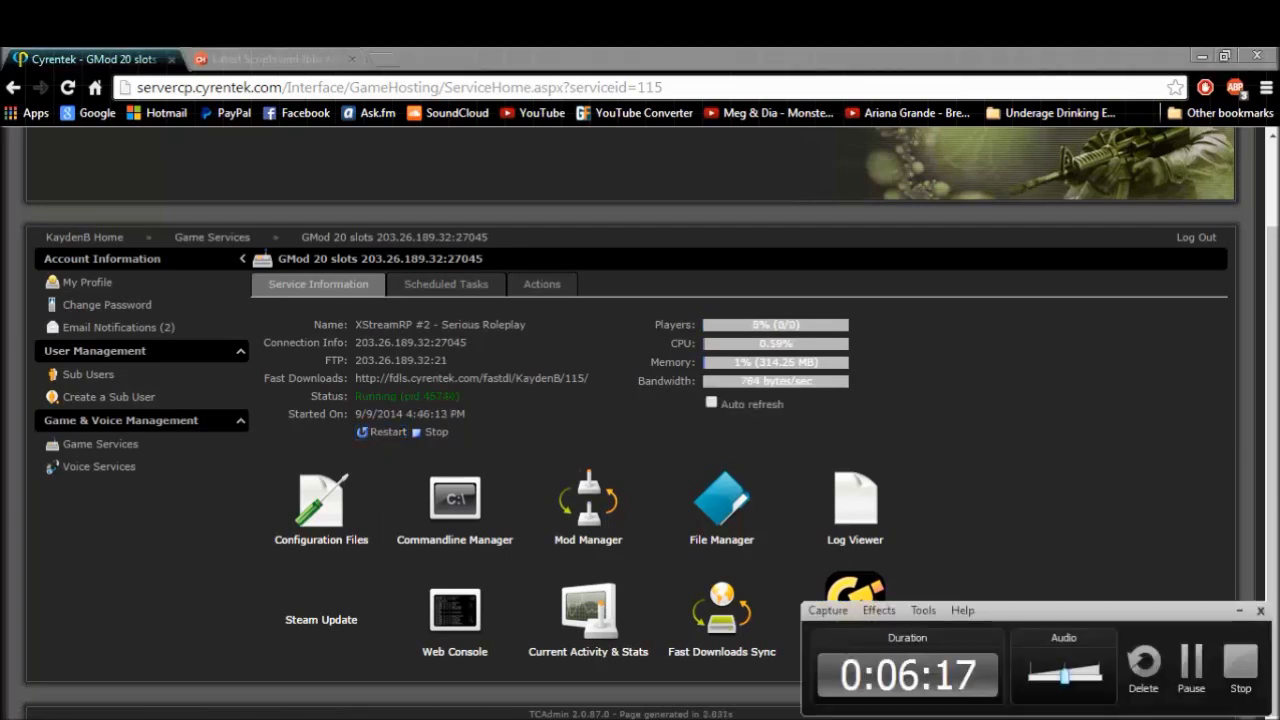
key(alt+Tab)
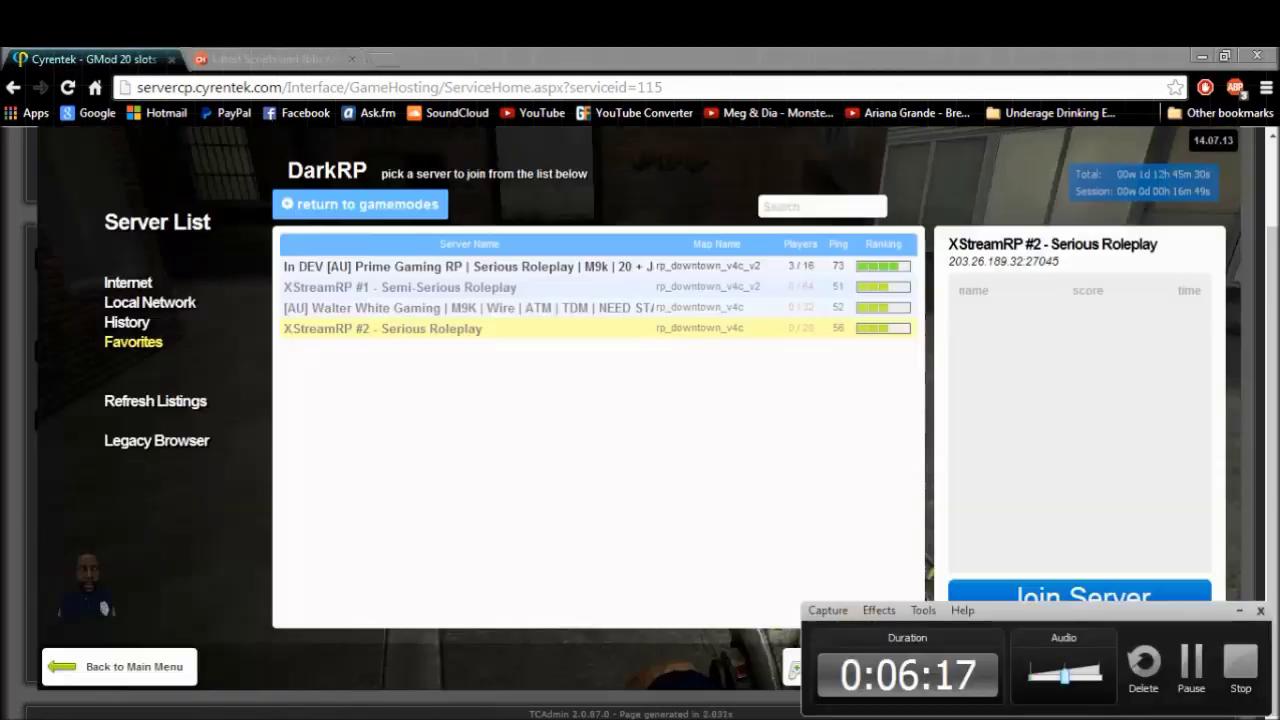
click(1234, 610)
key(Escape)
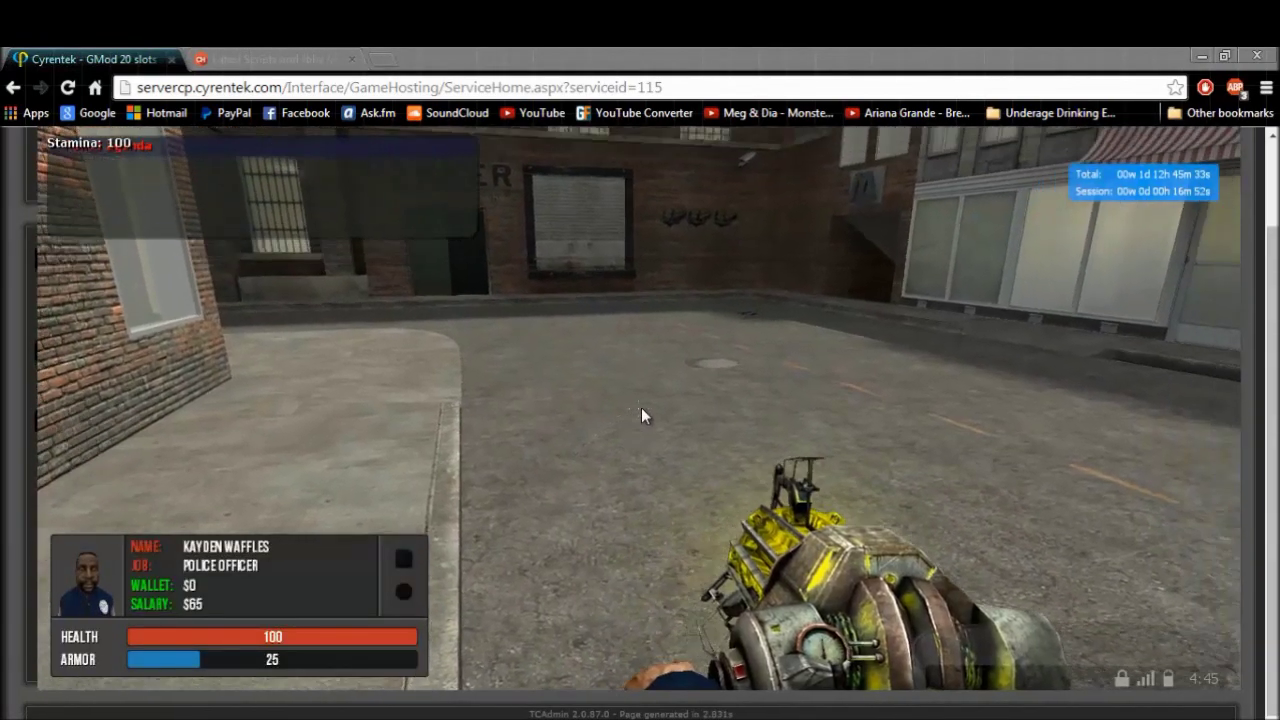
key(Escape)
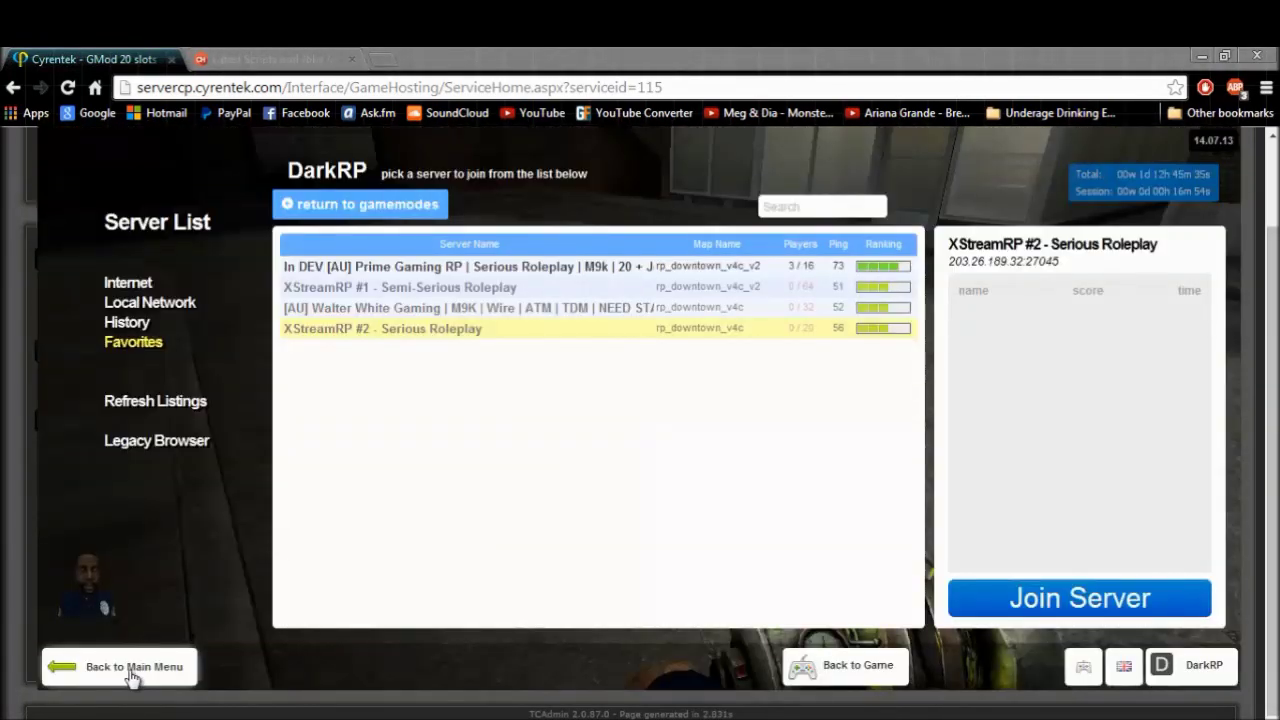
Disconnect from the current game and refresh the favorite DarkRP servers in the multiplayer server list
click(133, 668)
click(114, 563)
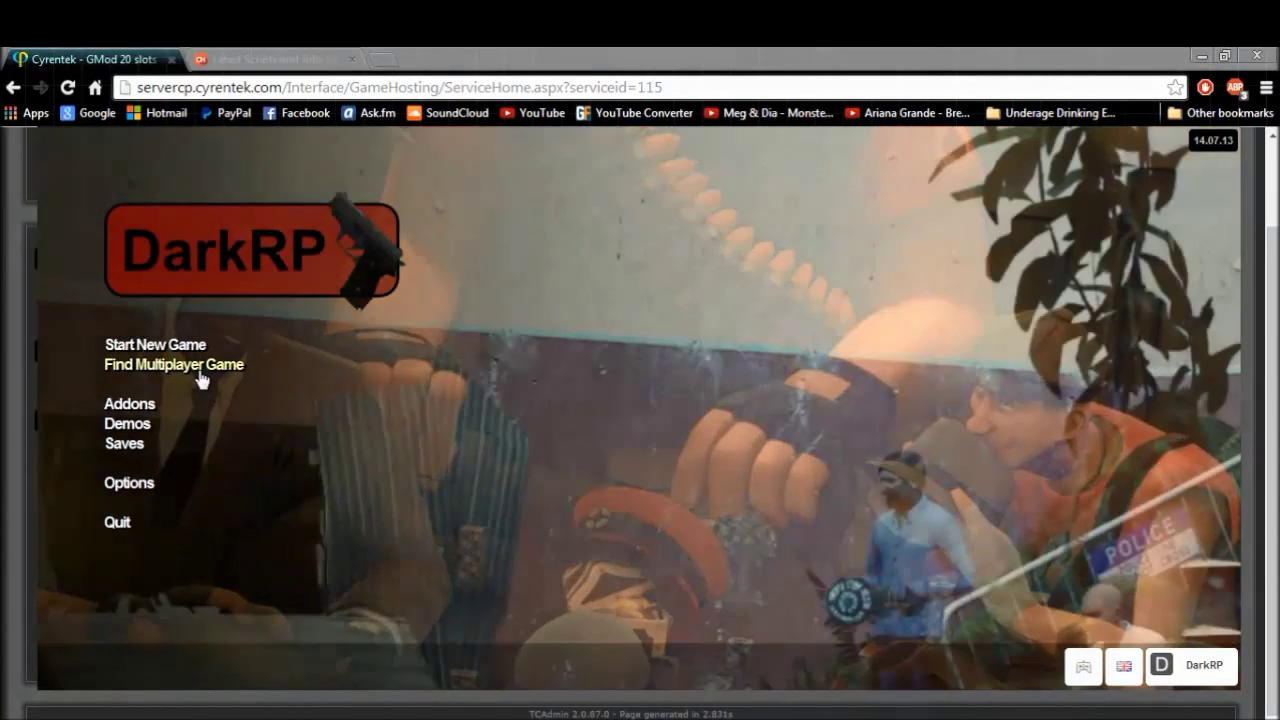
click(199, 372)
click(194, 404)
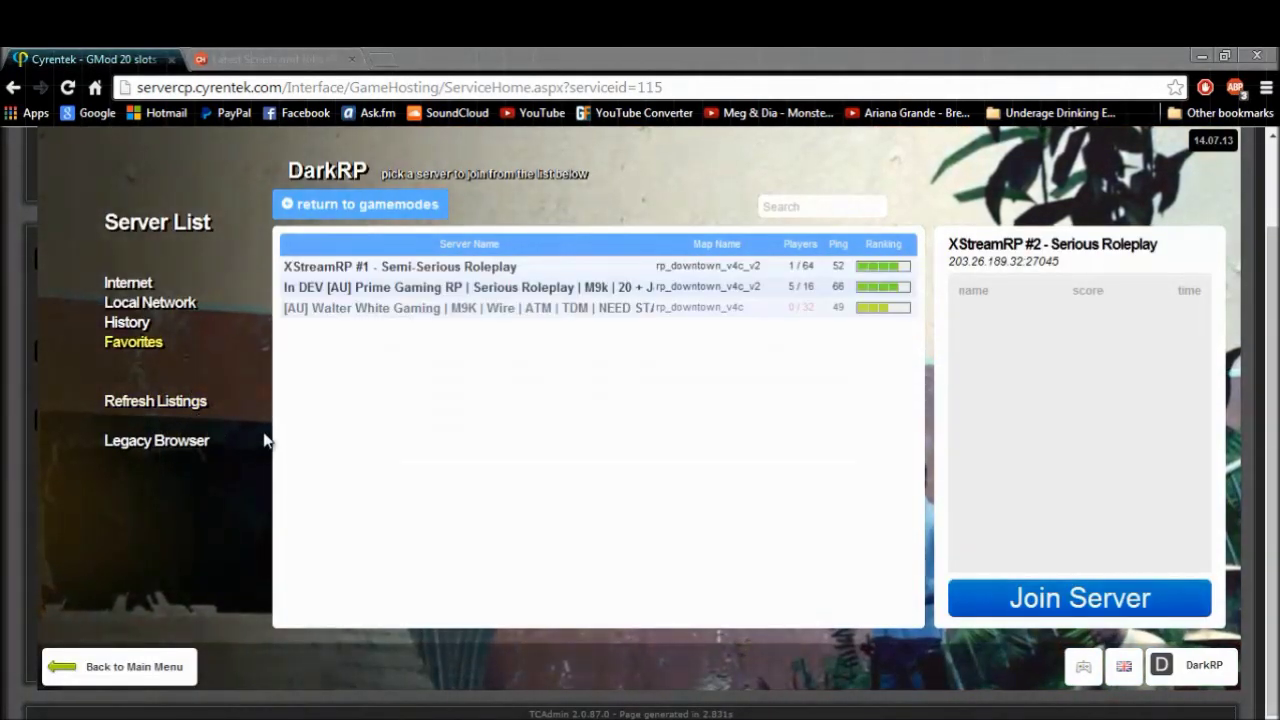